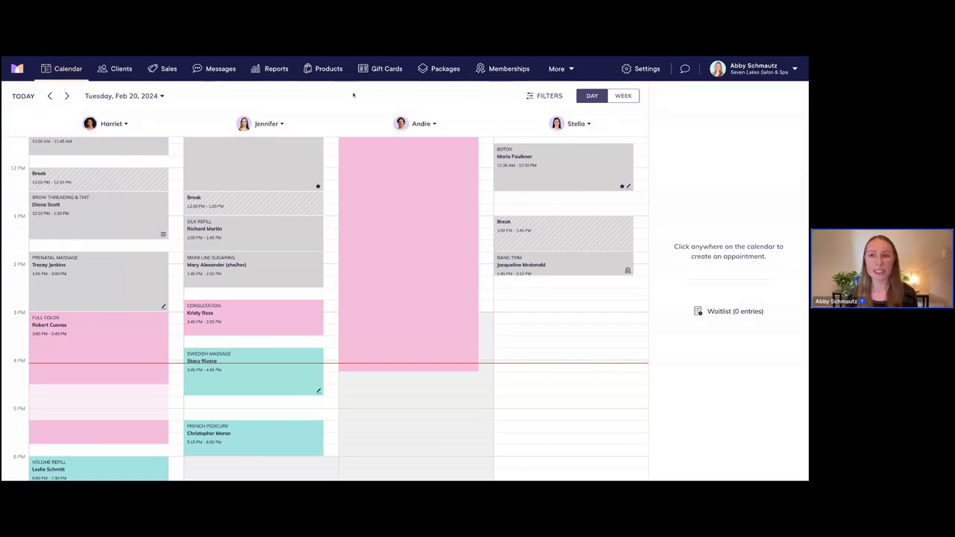
Open the Email Marketing campaigns list and enlarge the page view
left_click(574, 71)
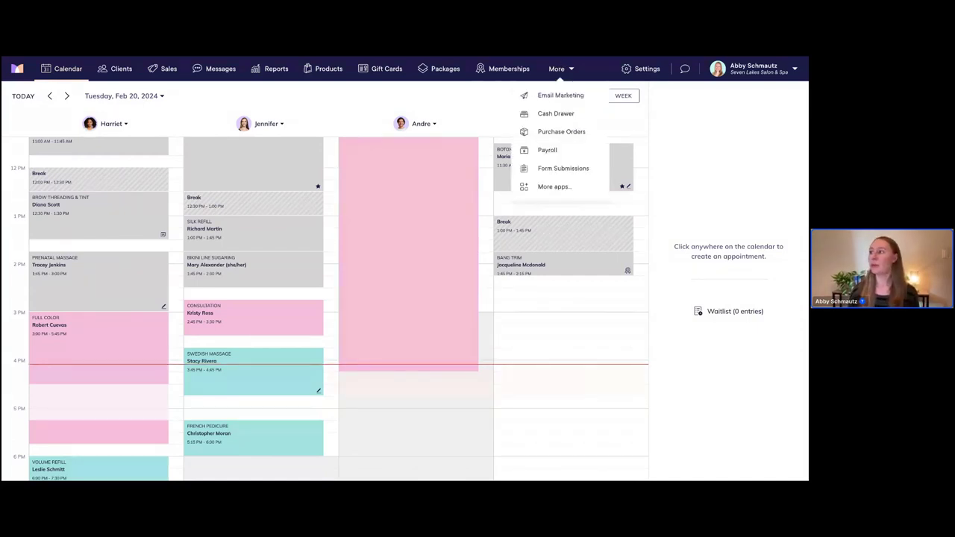
left_click(560, 97)
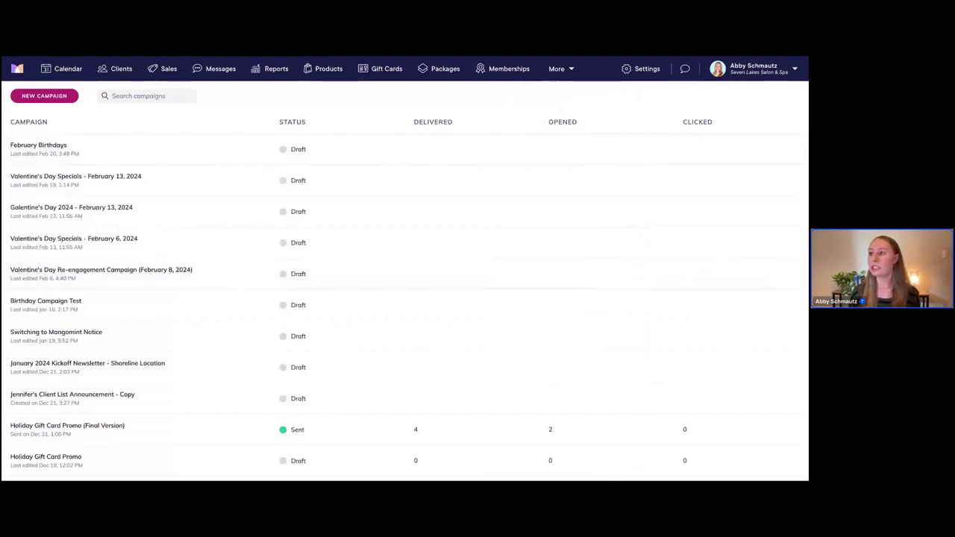
key("ctrl+plus")
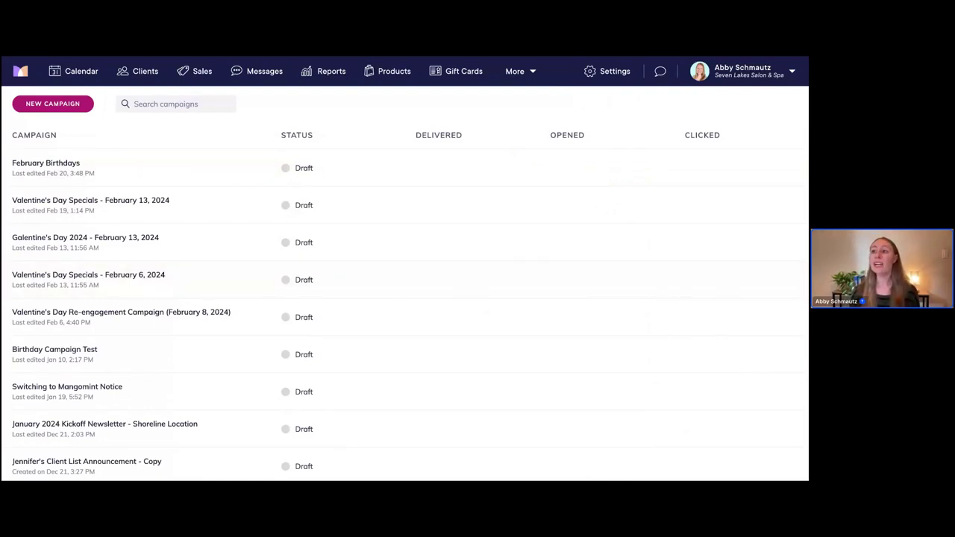
Look through the existing email campaigns, examining their status and the delivered, opened and clicked figures
scroll(403, 298, "down", 1)
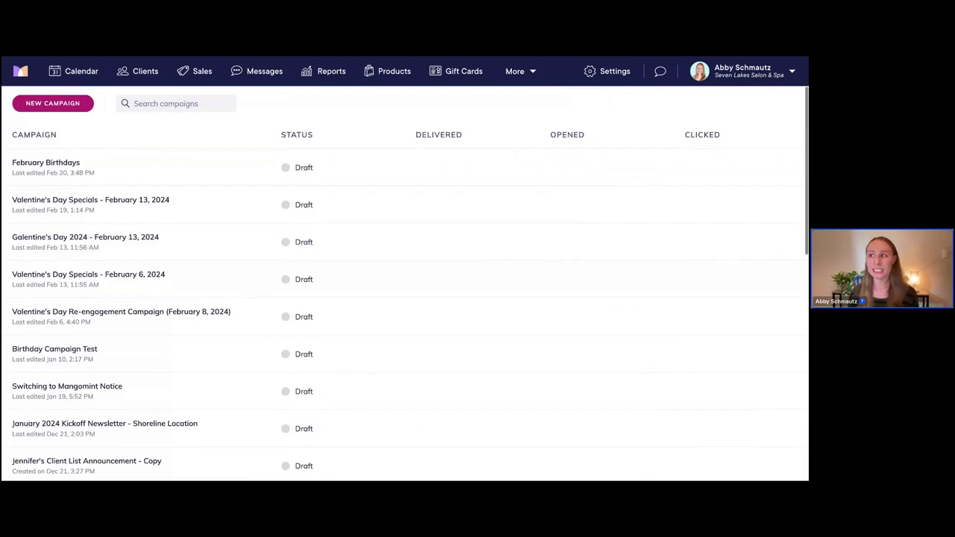
scroll(403, 299, "down", 1)
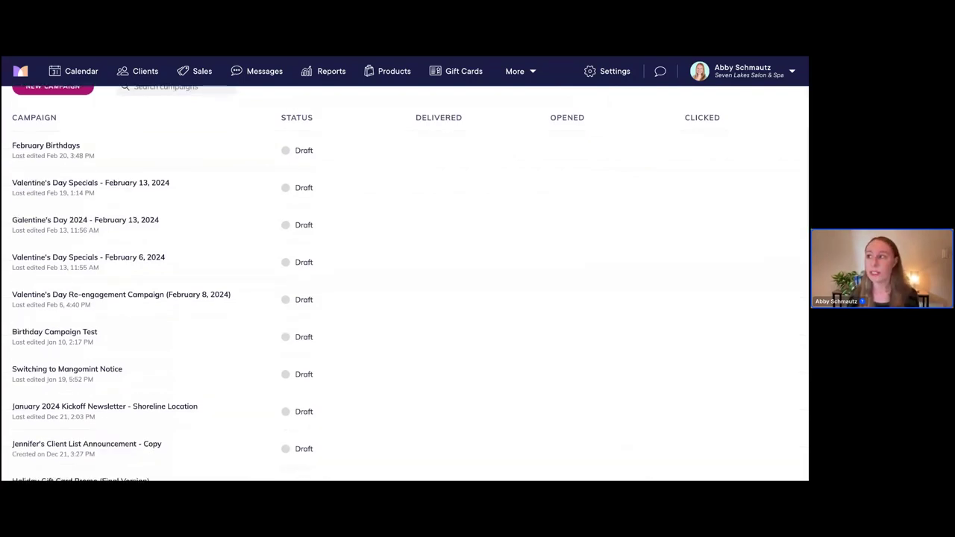
scroll(410, 283, "down", 1)
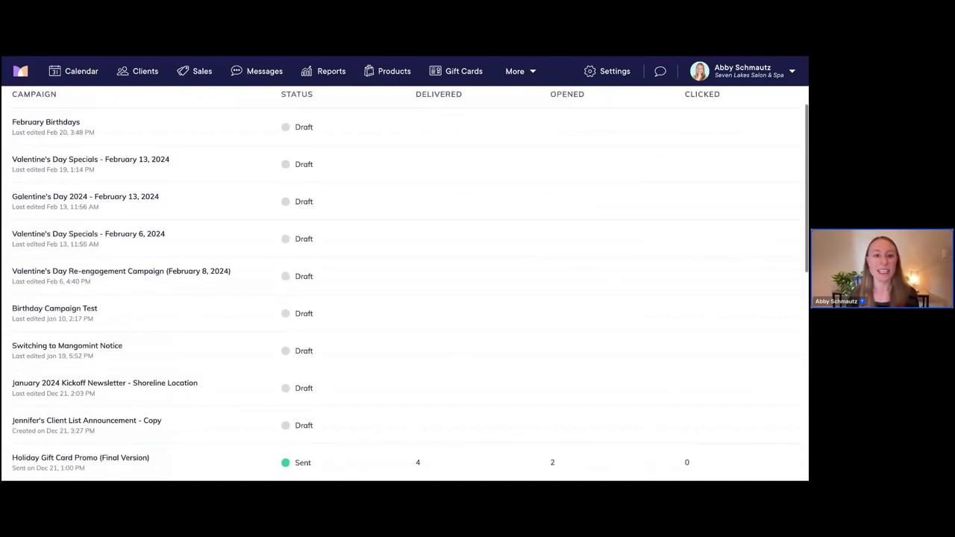
scroll(403, 284, "down", 2)
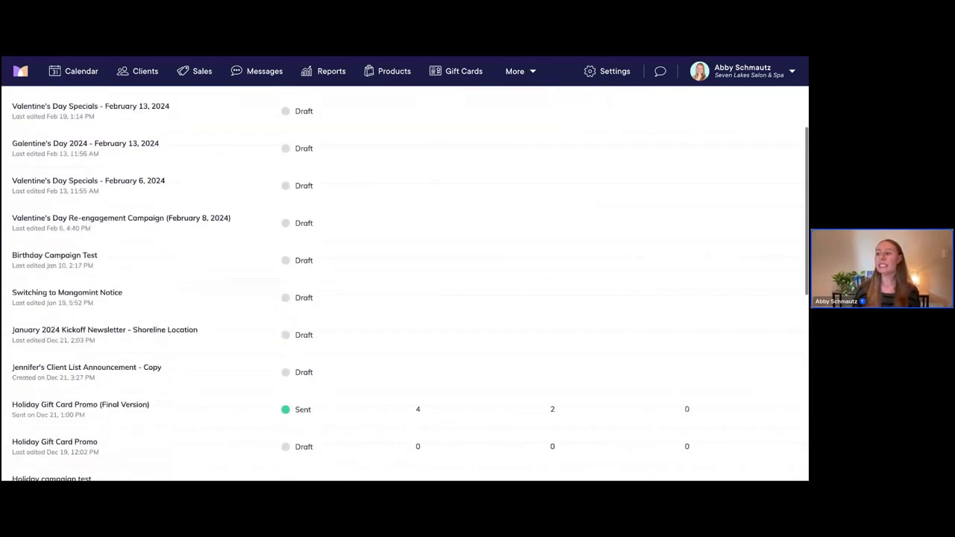
scroll(403, 284, "down", 5)
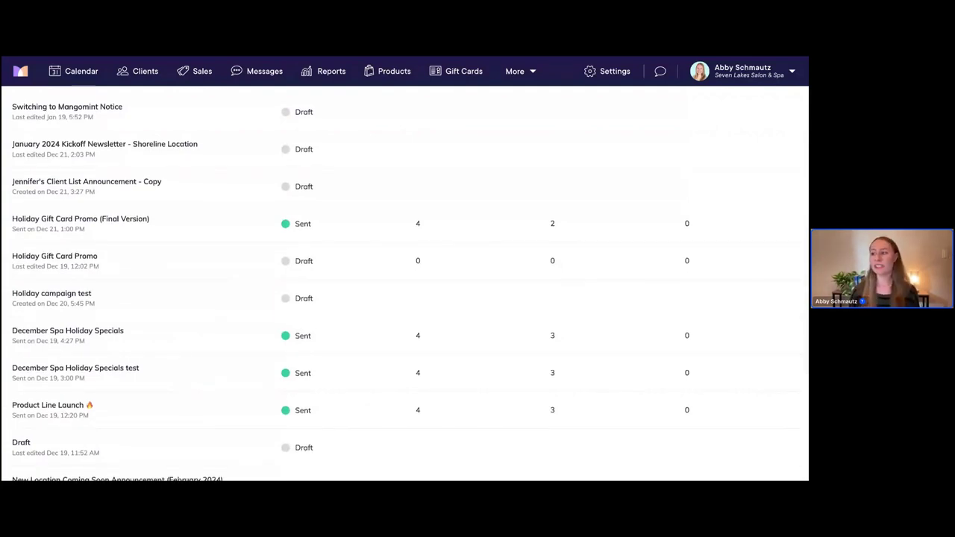
scroll(403, 284, "down", 1)
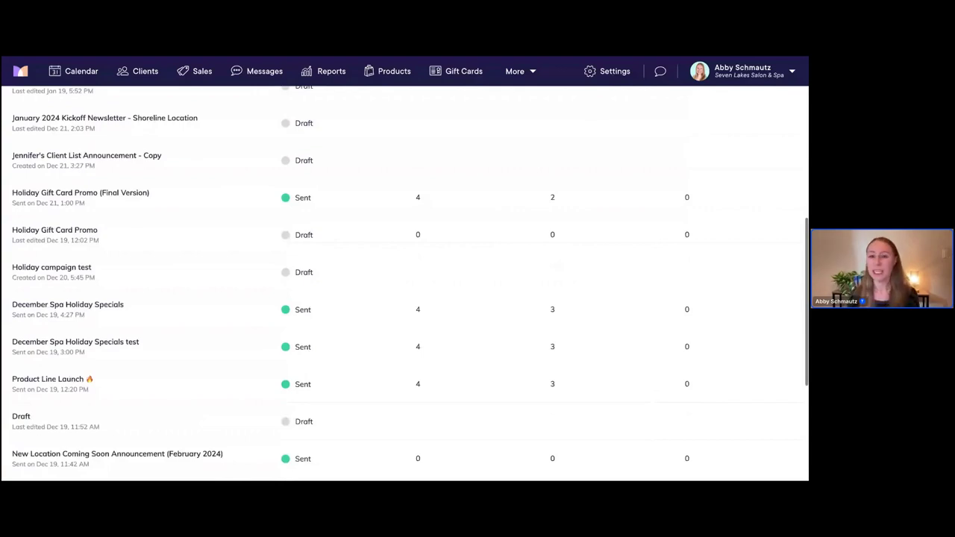
scroll(403, 284, "down", 1)
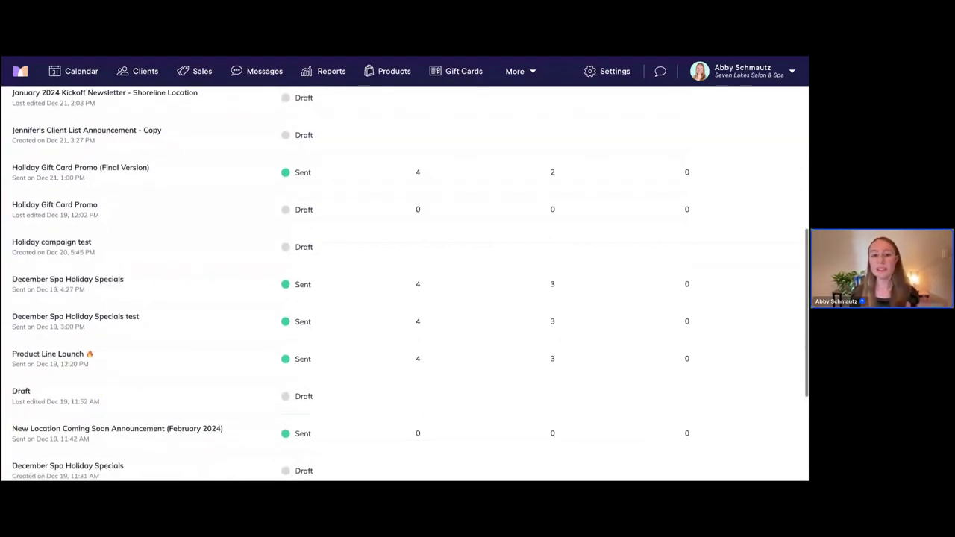
scroll(403, 283, "up", 5)
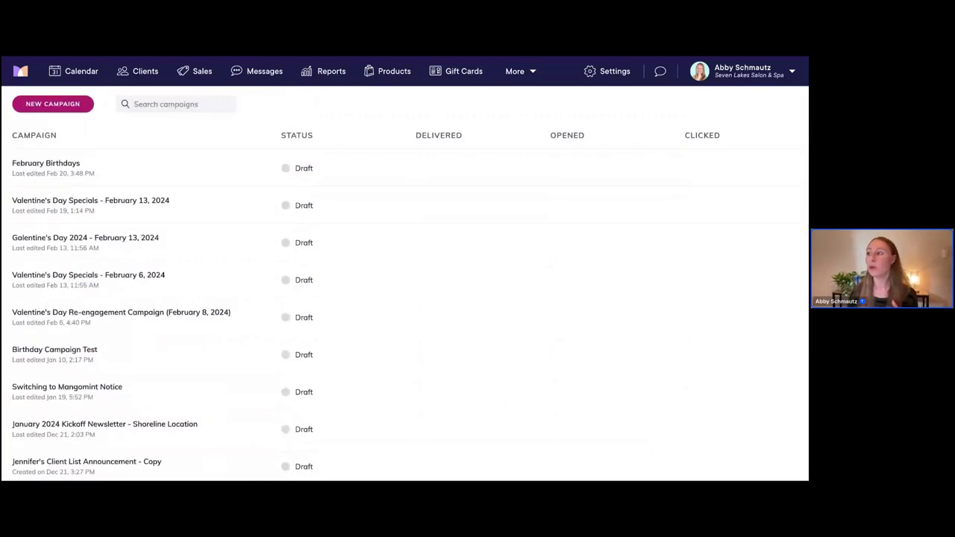
scroll(403, 283, "down", 3)
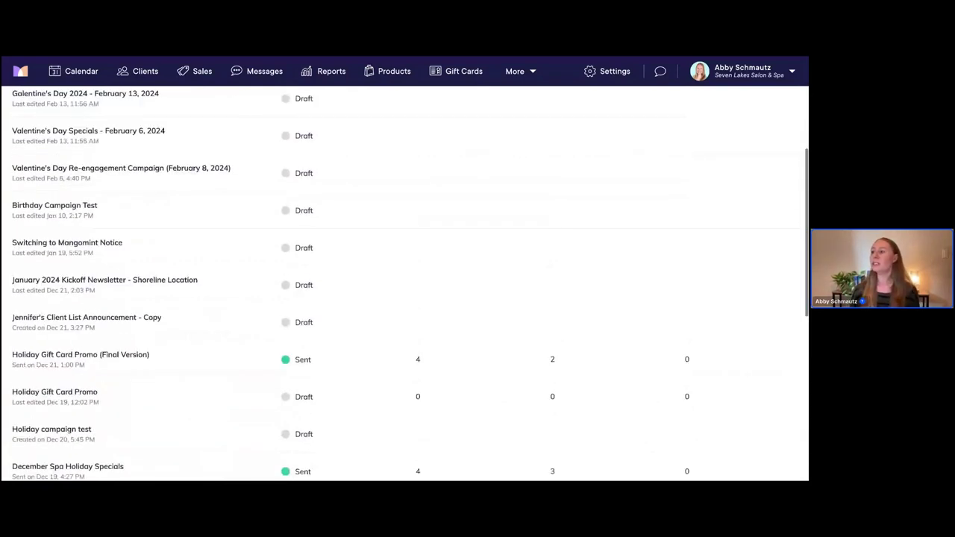
scroll(403, 283, "down", 3)
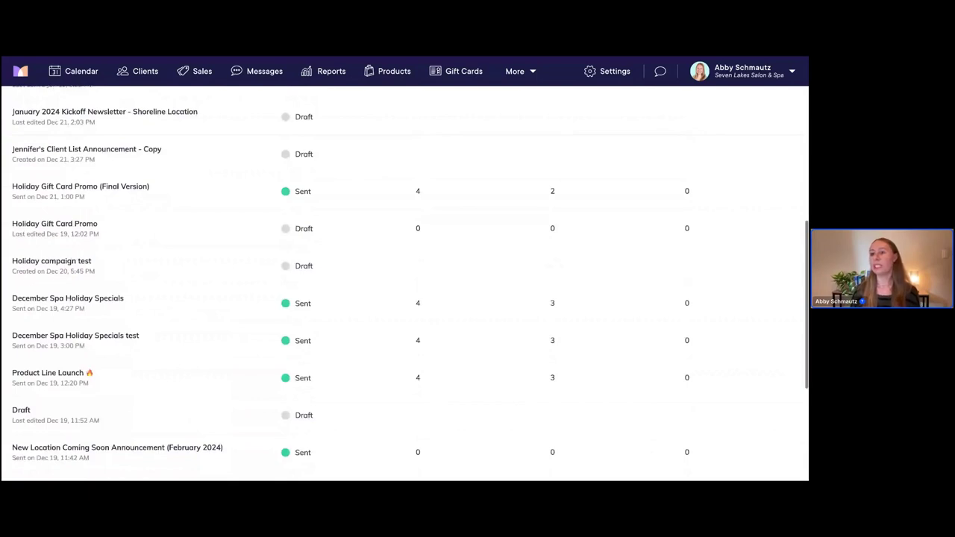
scroll(403, 284, "up", 5)
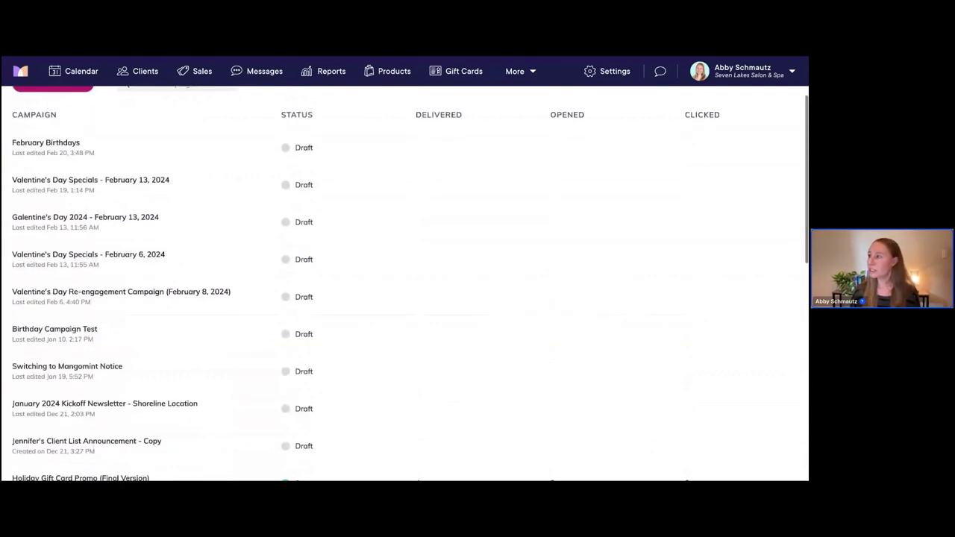
scroll(403, 284, "down", 1)
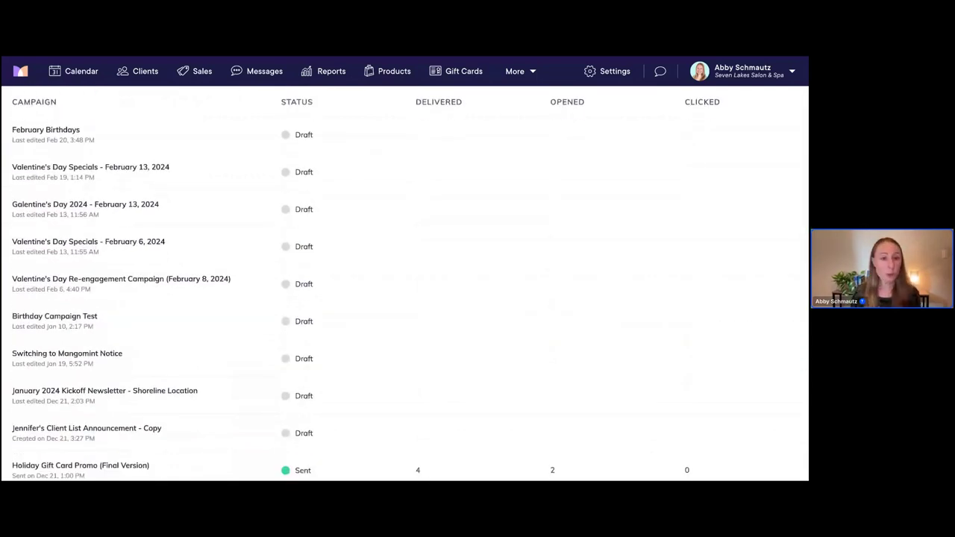
scroll(403, 284, "down", 3)
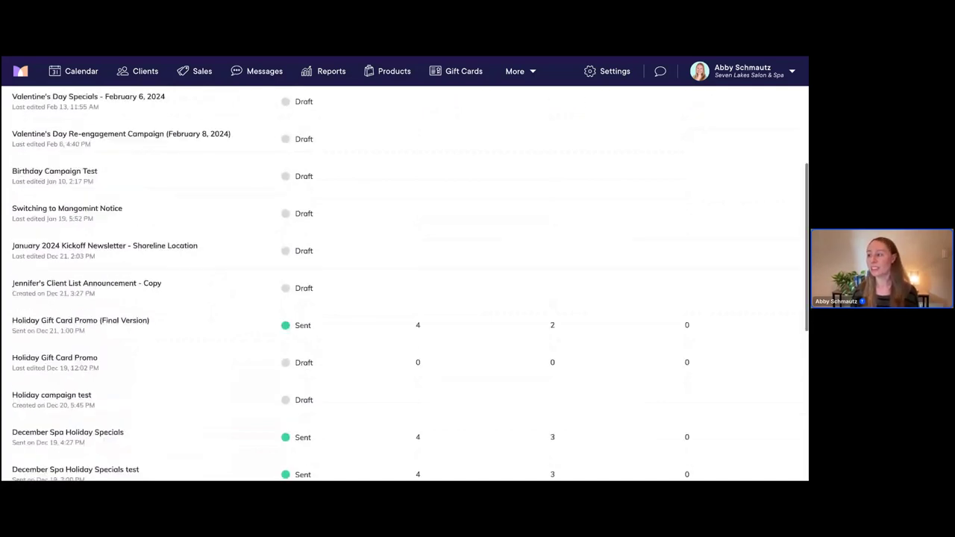
scroll(403, 284, "down", 3)
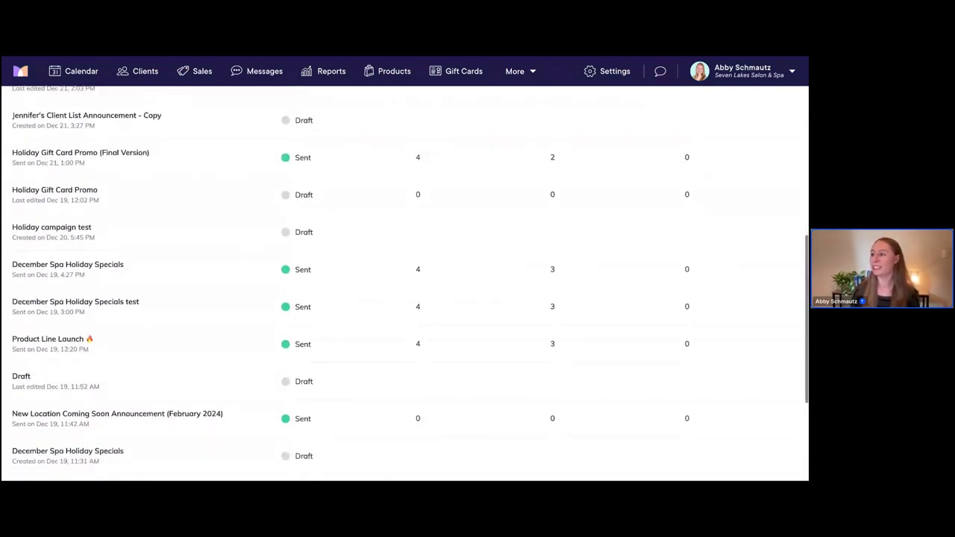
scroll(403, 284, "down", 1)
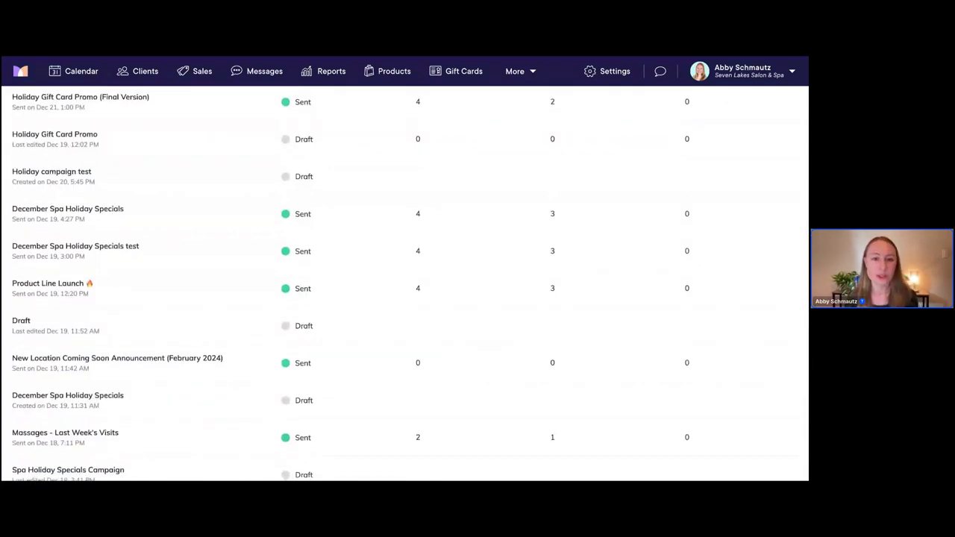
scroll(403, 284, "down", 1)
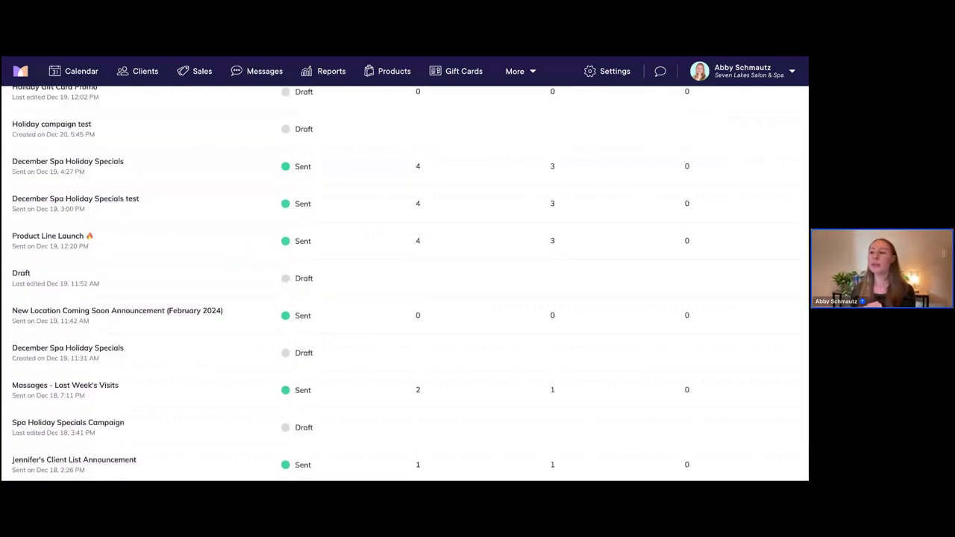
scroll(403, 284, "up", 5)
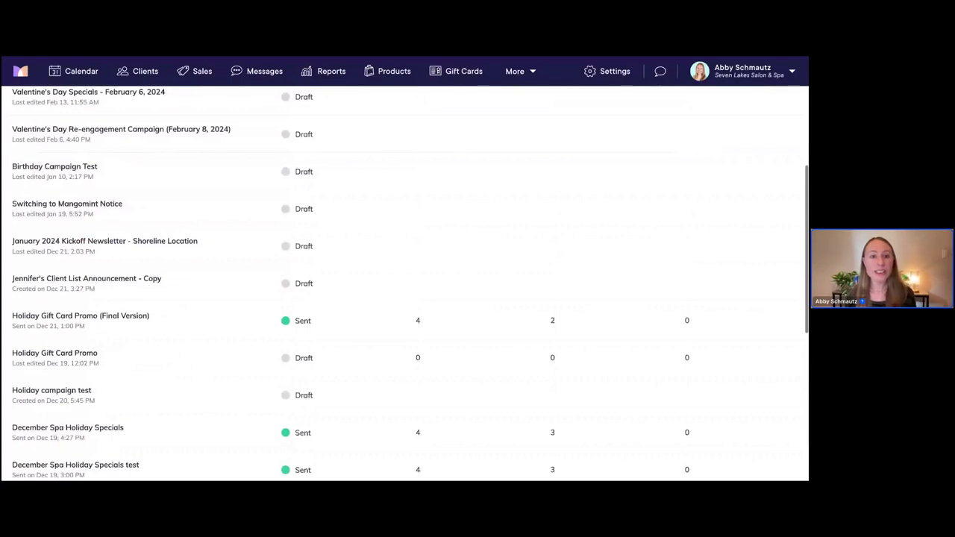
scroll(403, 283, "up", 4)
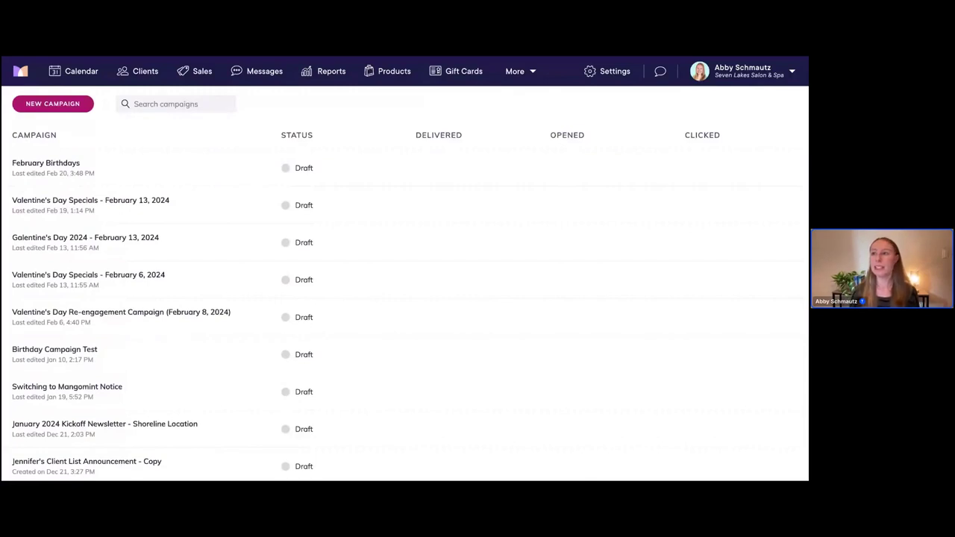
Create a new email campaign named "March Birthdays - March 2024"
left_click(52, 103)
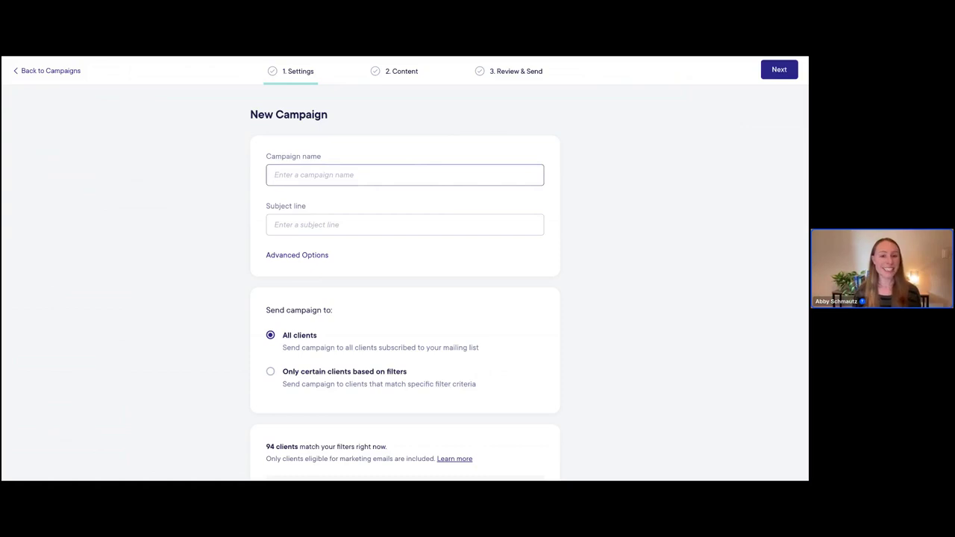
type("March B")
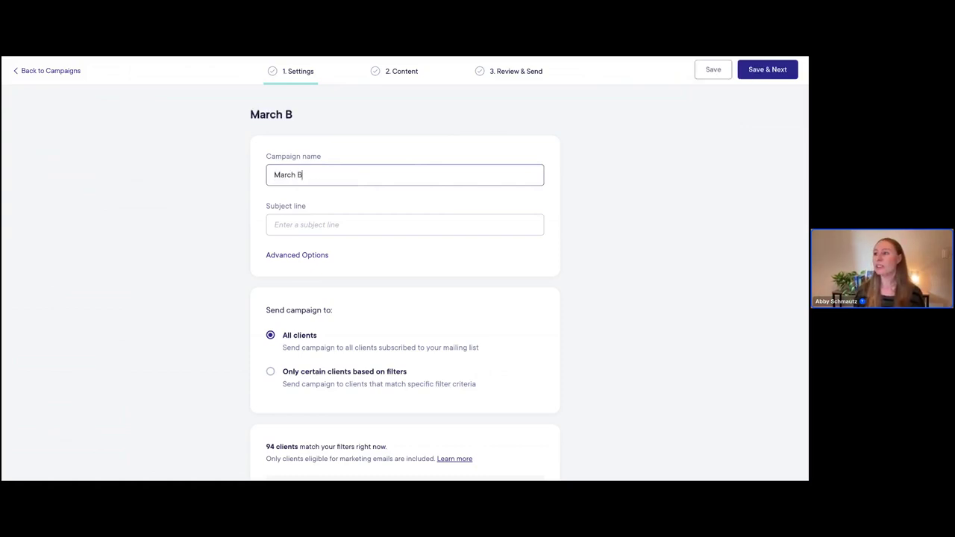
type("irthdays")
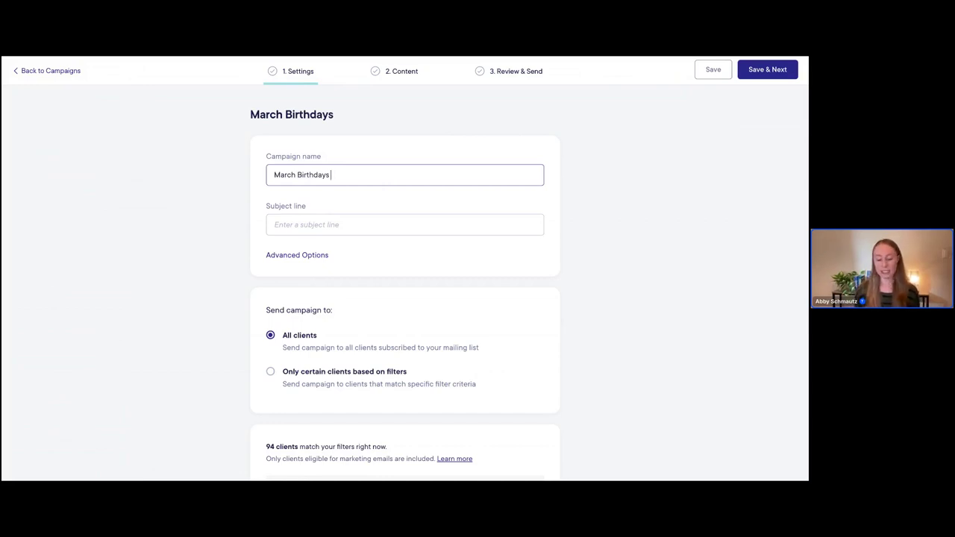
type(" -")
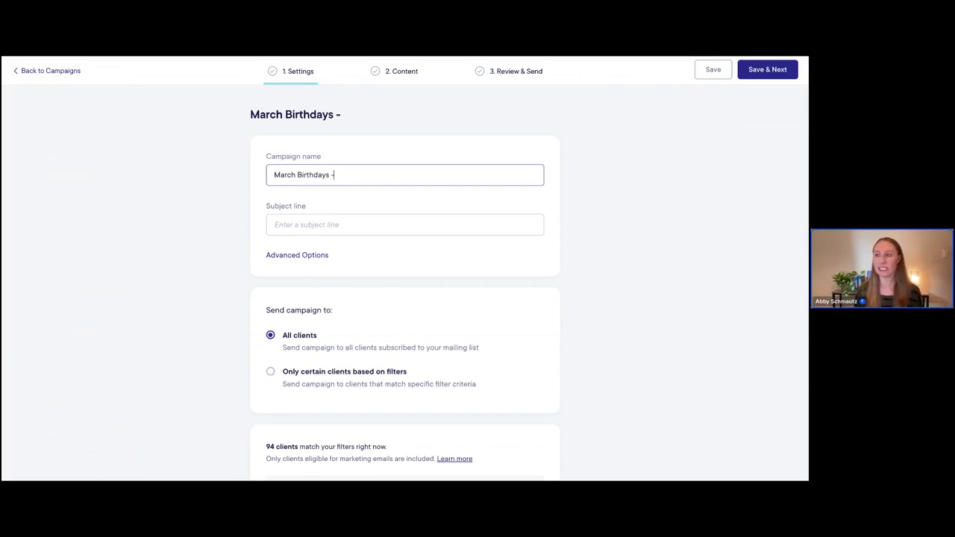
type(" March")
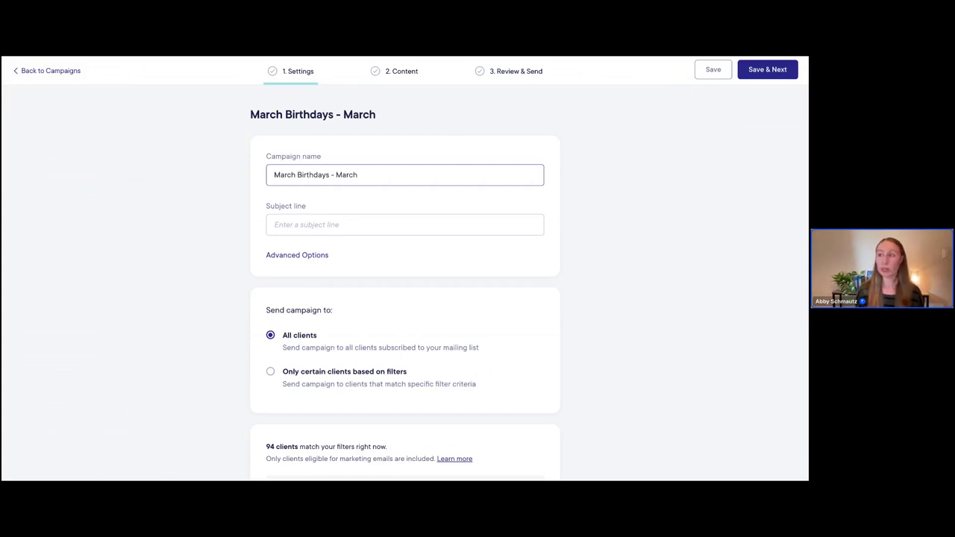
type(" 20")
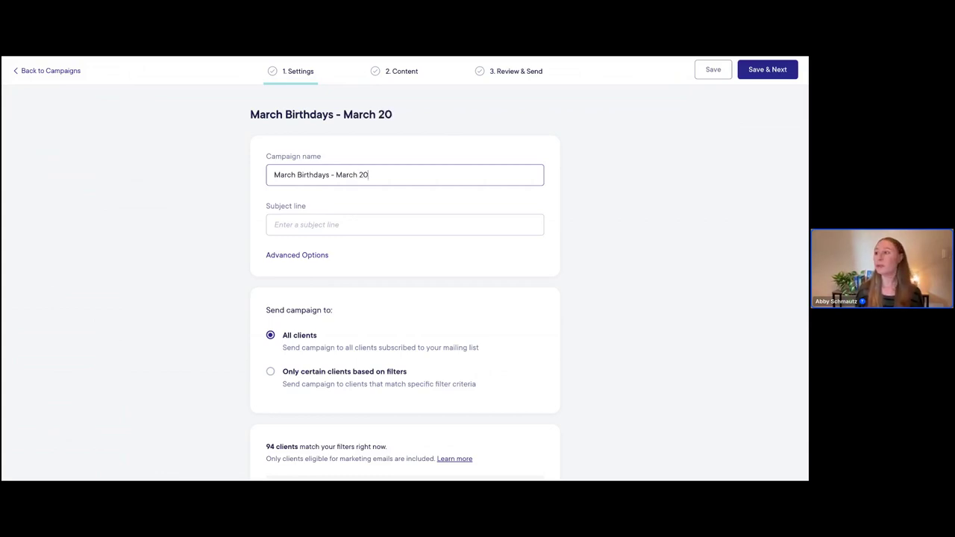
type("24")
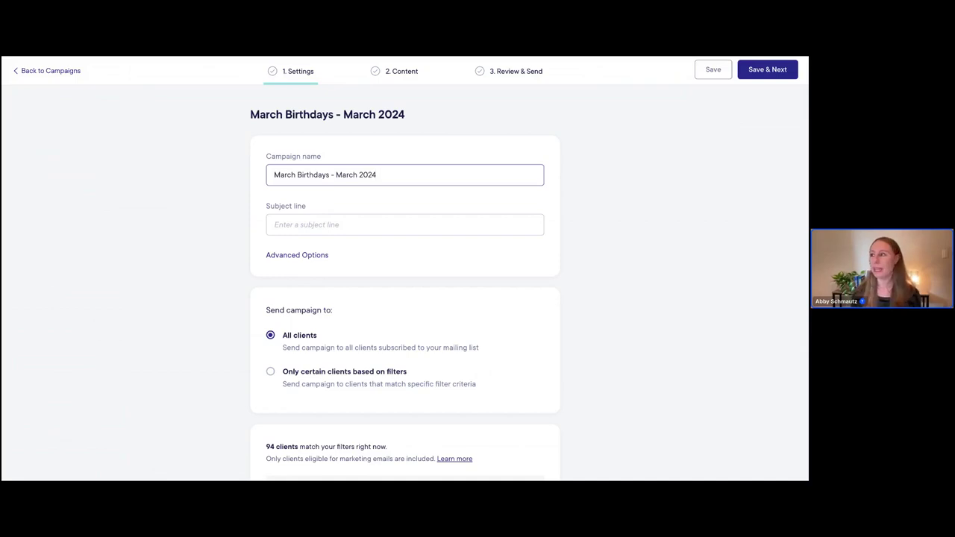
Set the campaign's subject line to "Happy birthday from Seven Lakes Salon & Spa!"
left_click(322, 222)
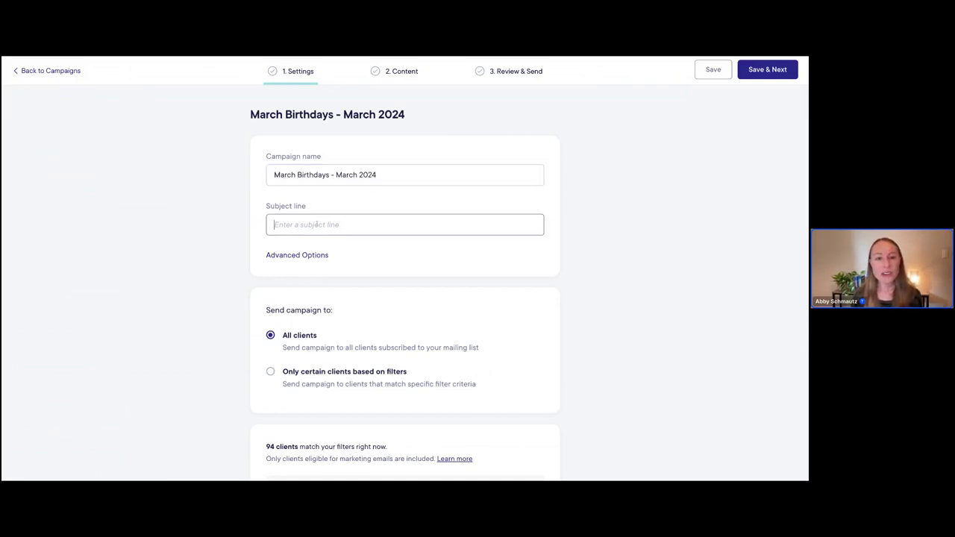
type("Happy ")
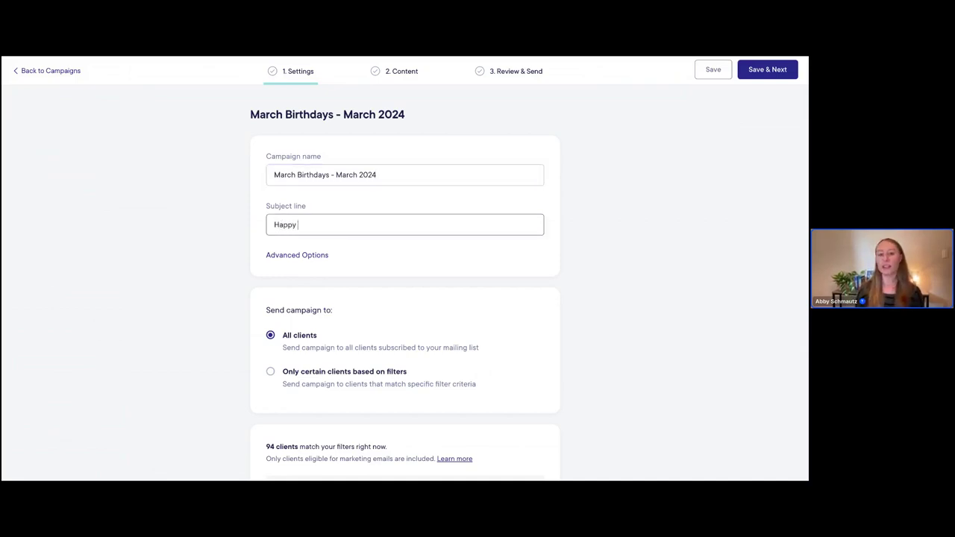
type("birthday ")
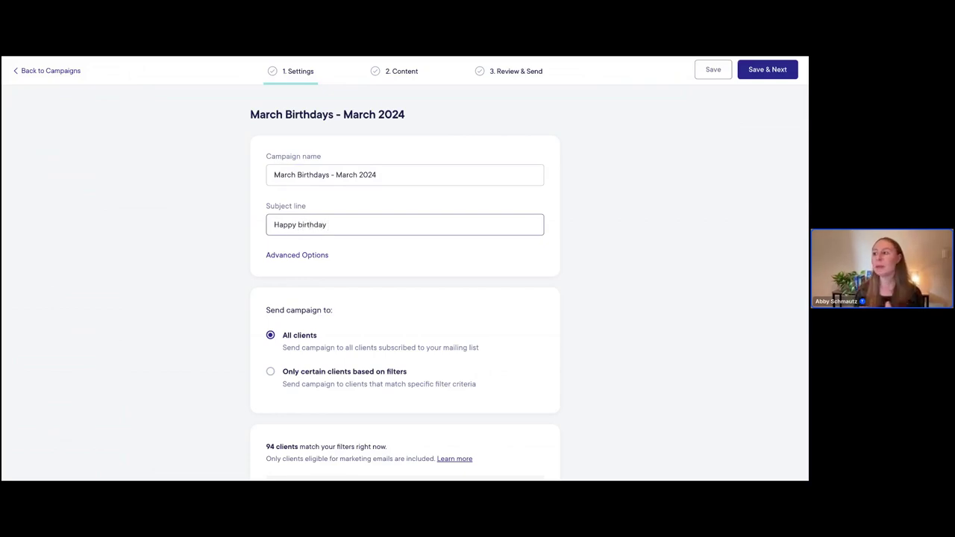
type("from")
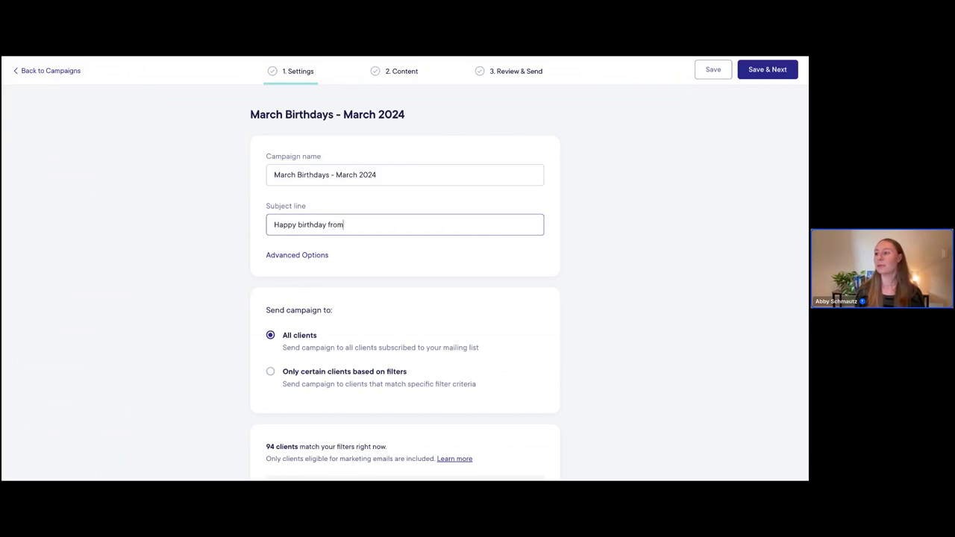
type(" Seven Lakes ")
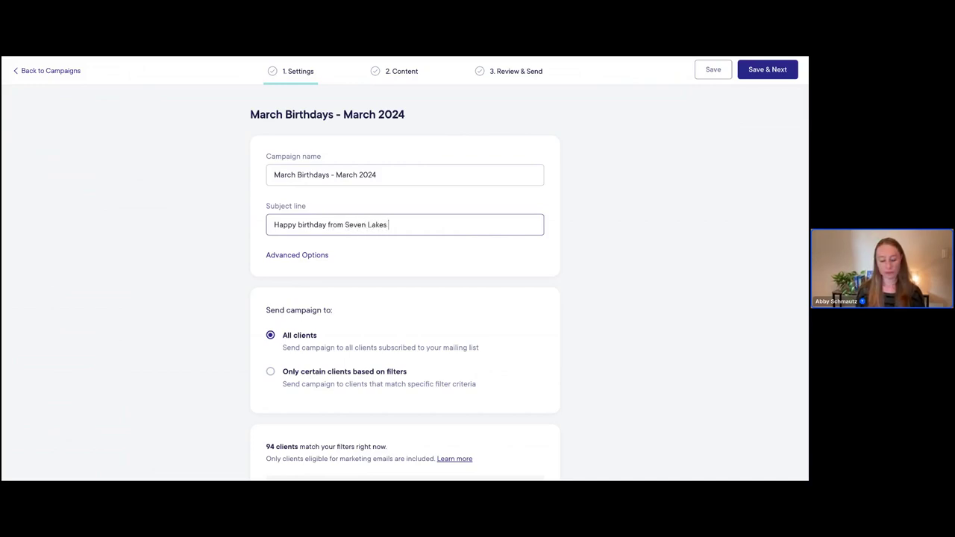
type("&")
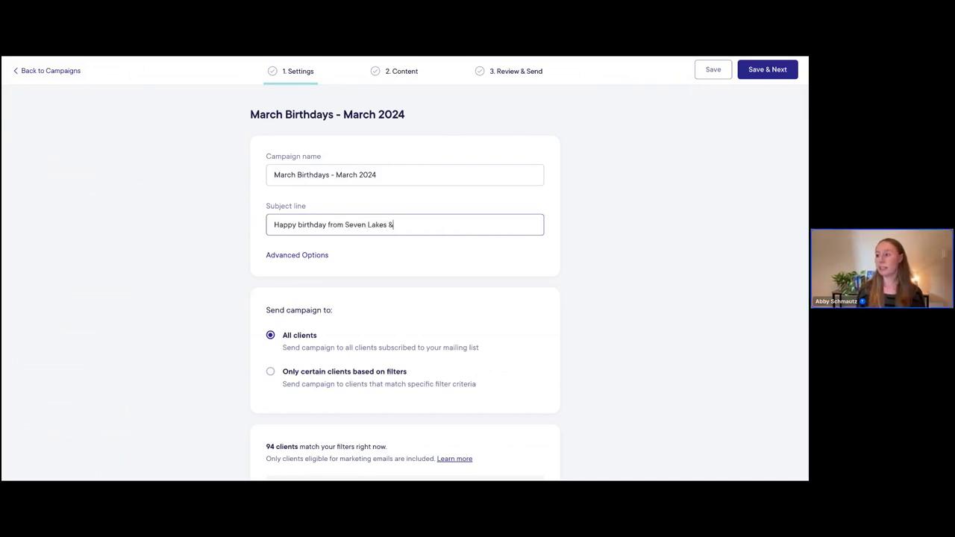
key("BackSpace")
type("Salon")
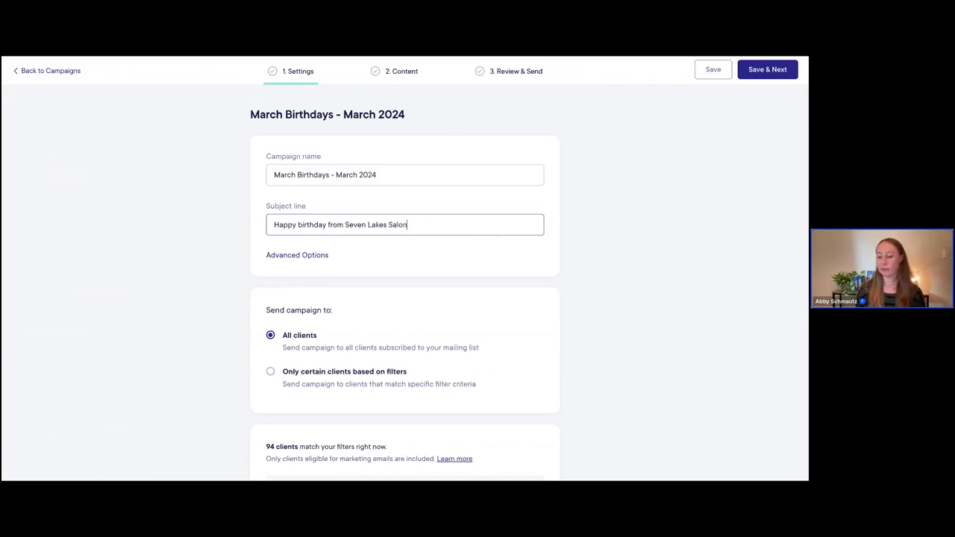
type(" & Spa!")
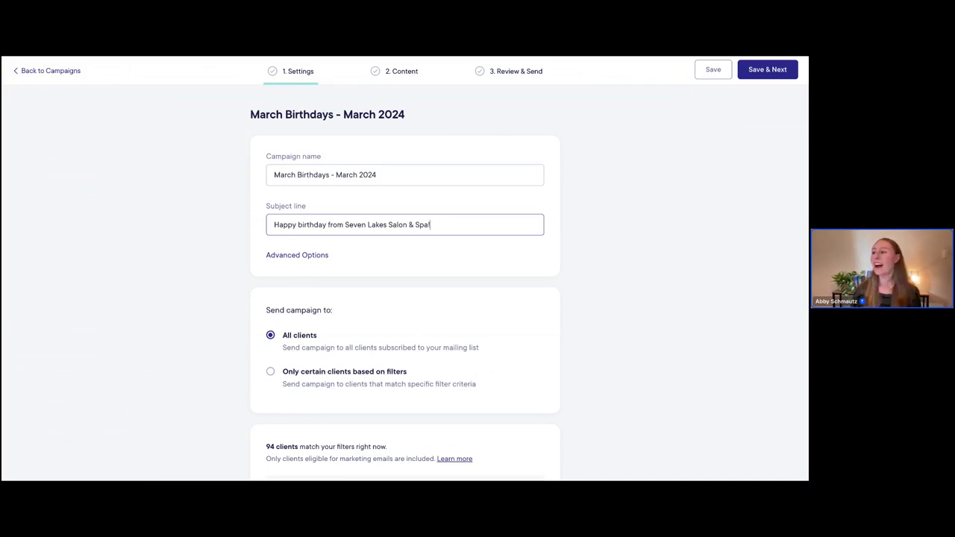
Show the advanced options and enter "Open this birthday surprise..." as the email's preview text
left_click(296, 256)
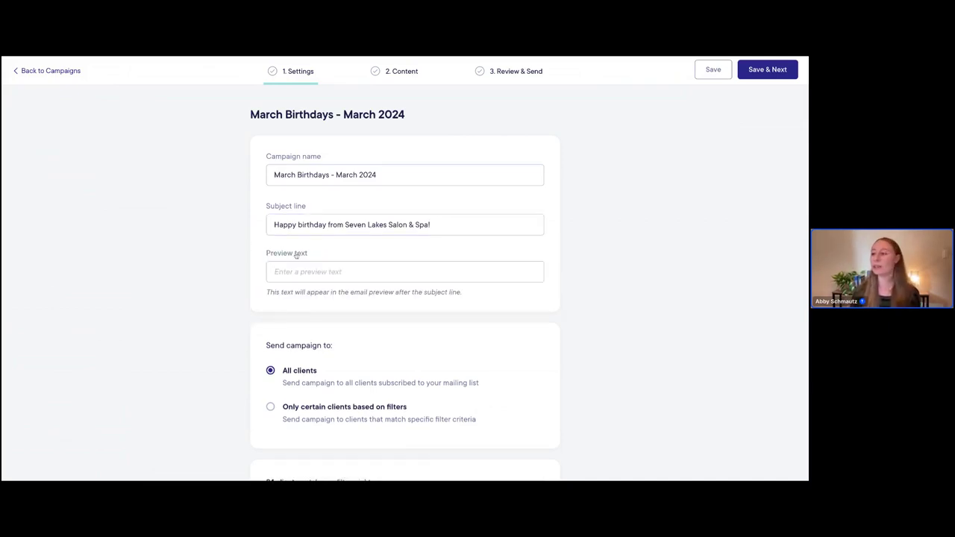
left_click(296, 273)
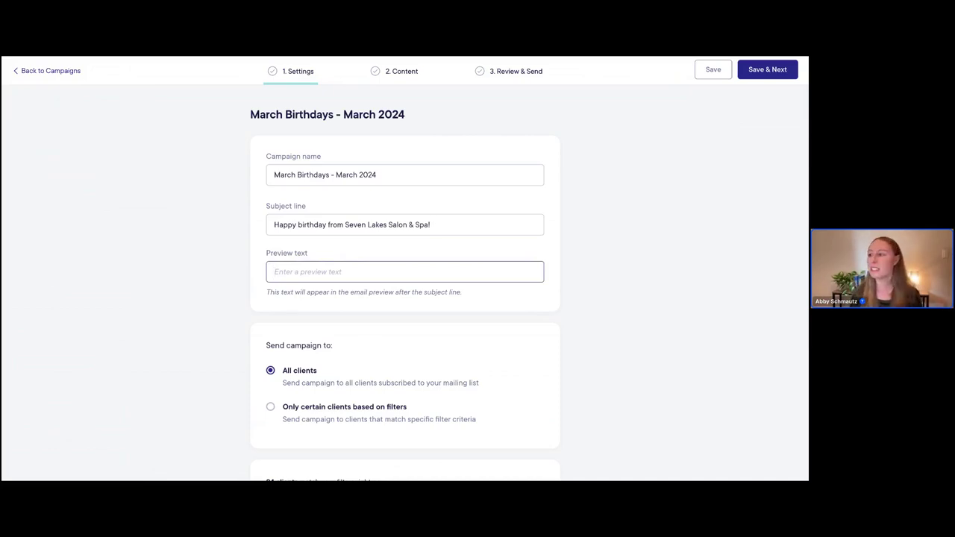
type("Open this ")
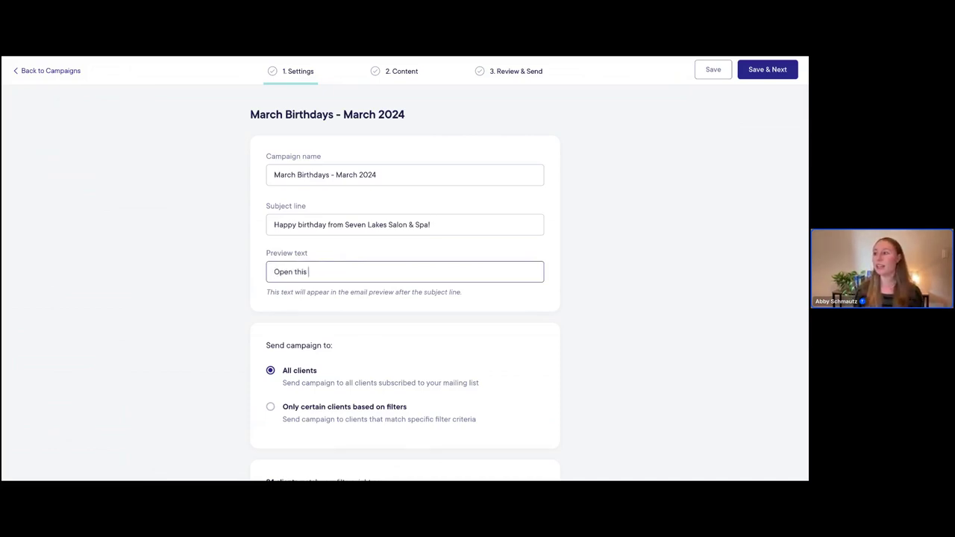
type("birthday surprise...")
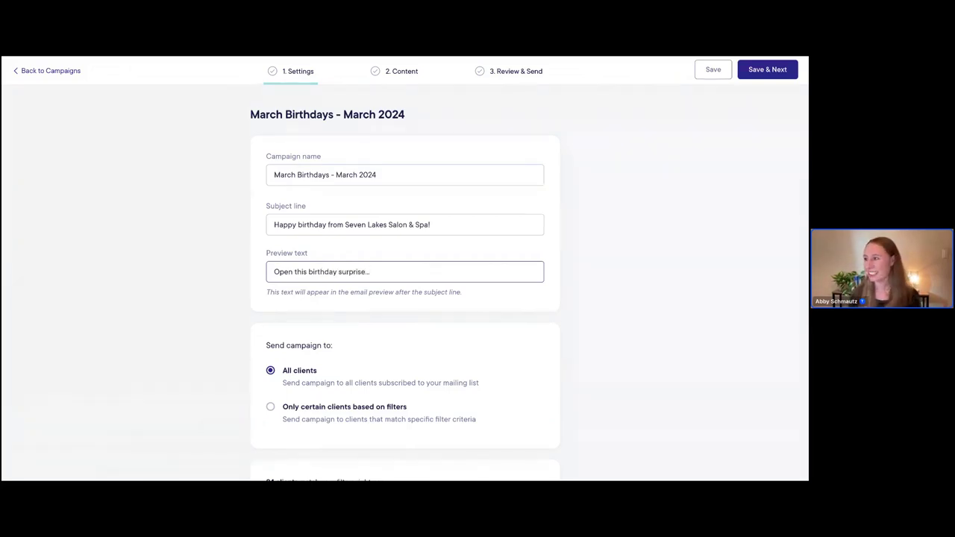
Restrict the campaign's recipients to only certain clients based on filters
scroll(340, 290, "down", 1)
scroll(340, 289, "down", 2)
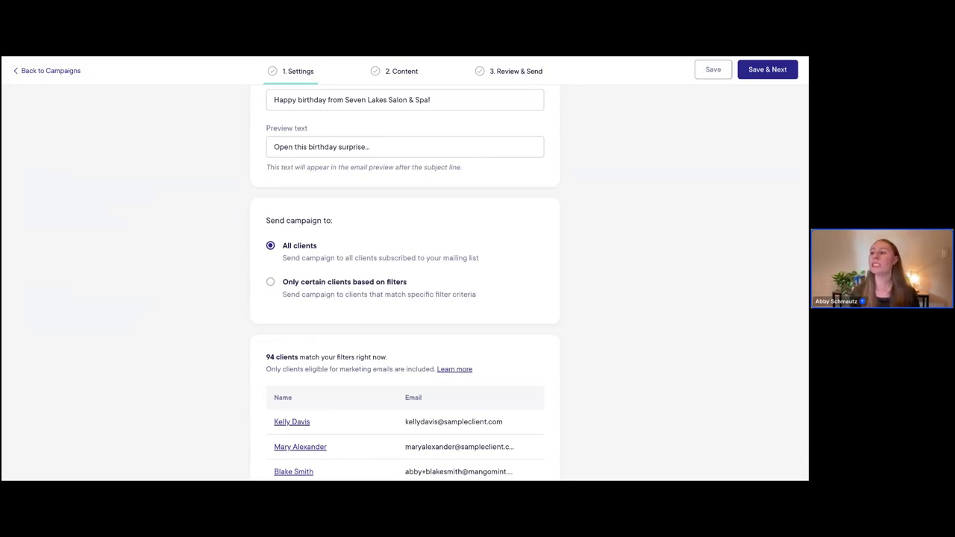
left_click(271, 283)
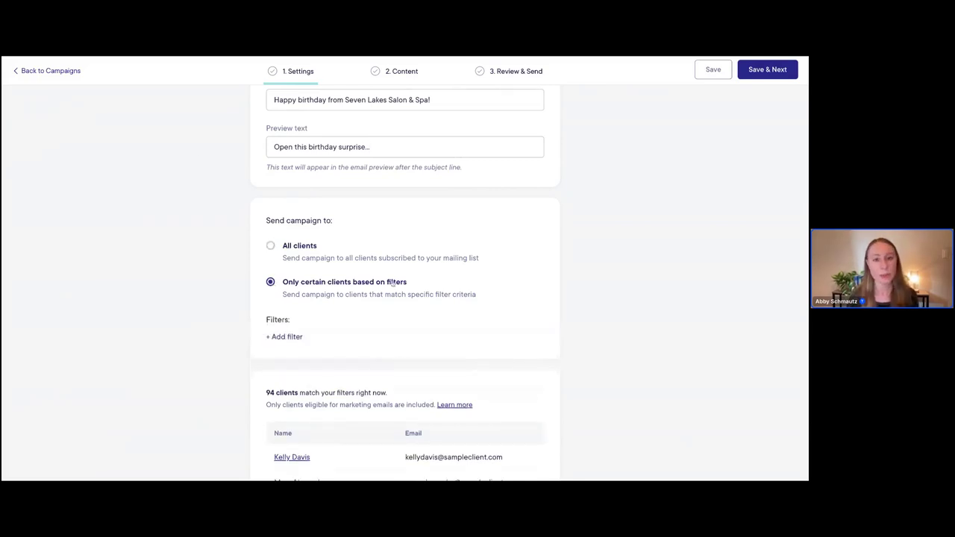
scroll(513, 283, "down", 1)
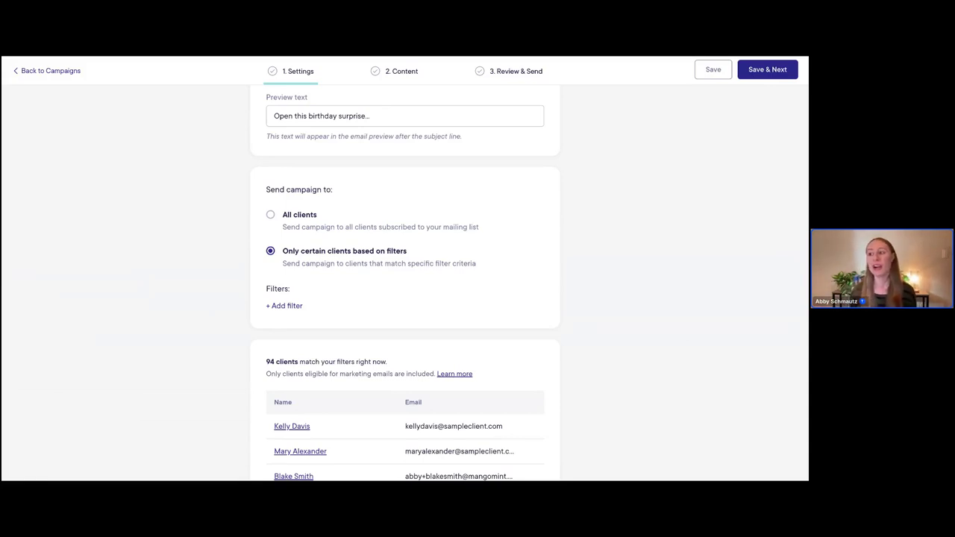
left_click(290, 306)
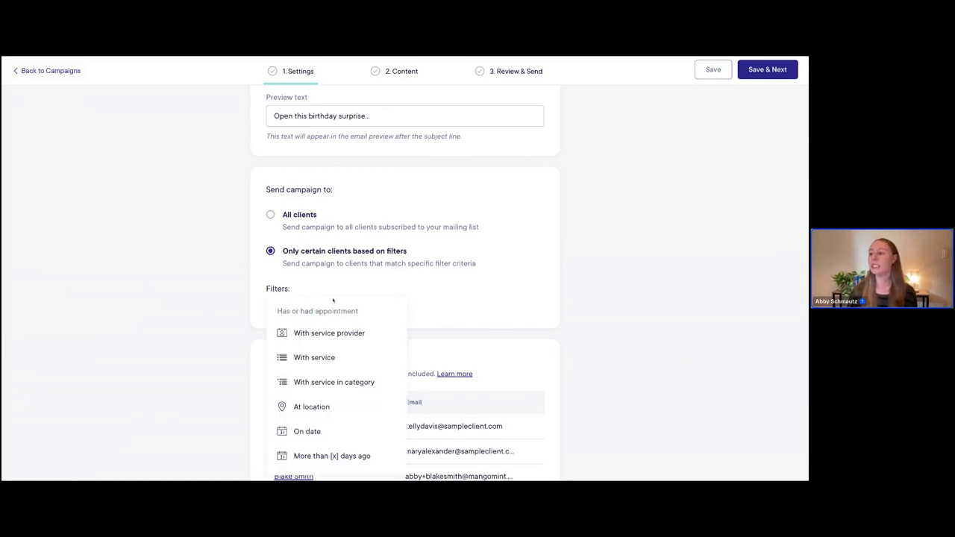
left_click(485, 282)
scroll(420, 293, "down", 2)
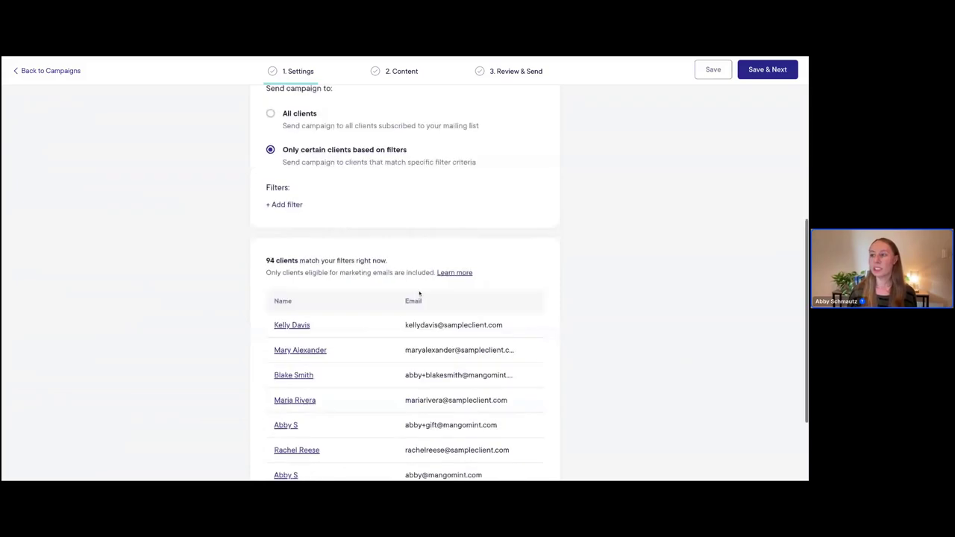
Add a Birthday filter for March to the campaign's recipients
left_click(284, 204)
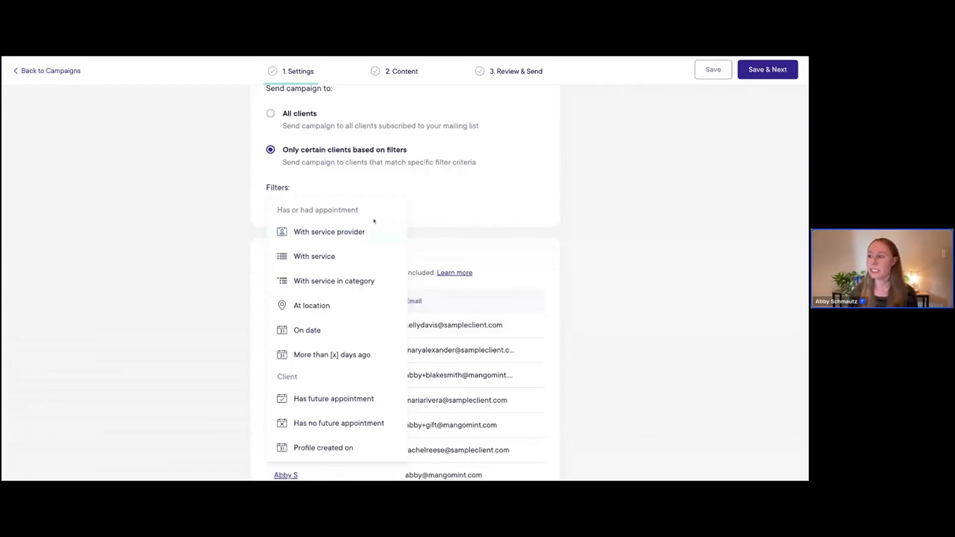
scroll(348, 217, "down", 1)
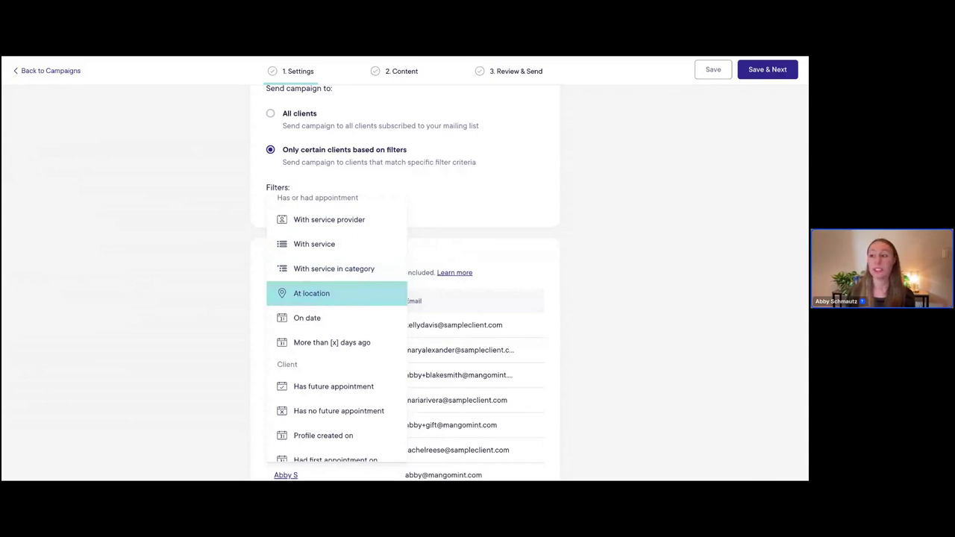
scroll(333, 245, "up", 1)
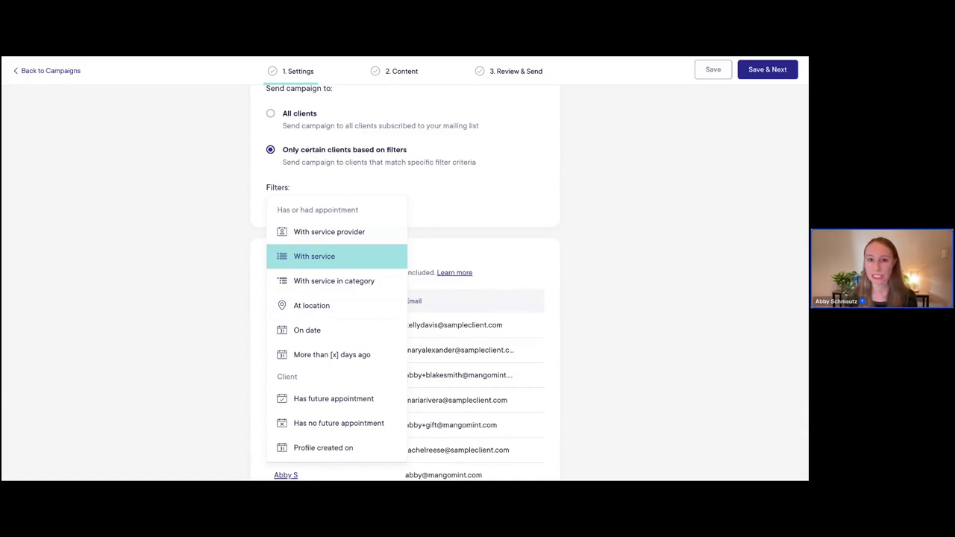
scroll(337, 329, "down", 1)
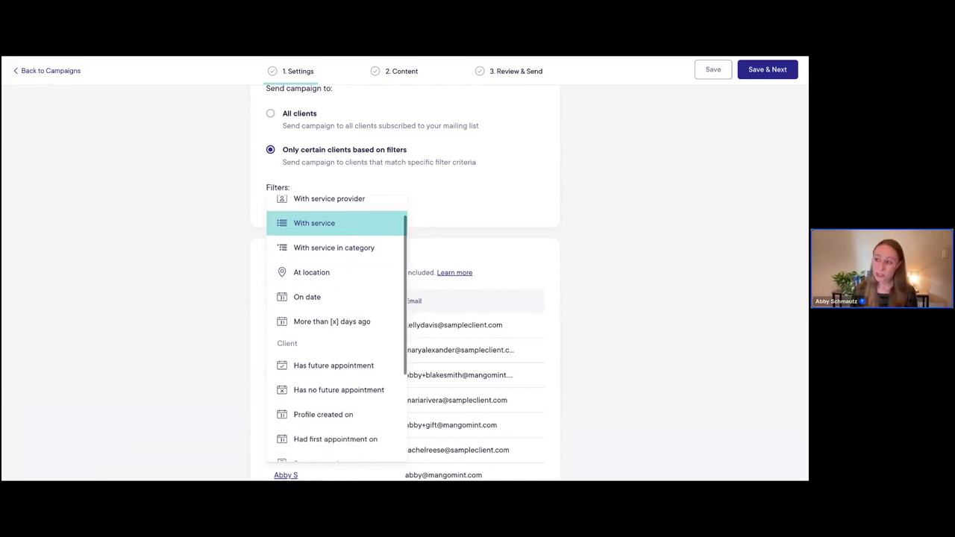
scroll(303, 244, "down", 3)
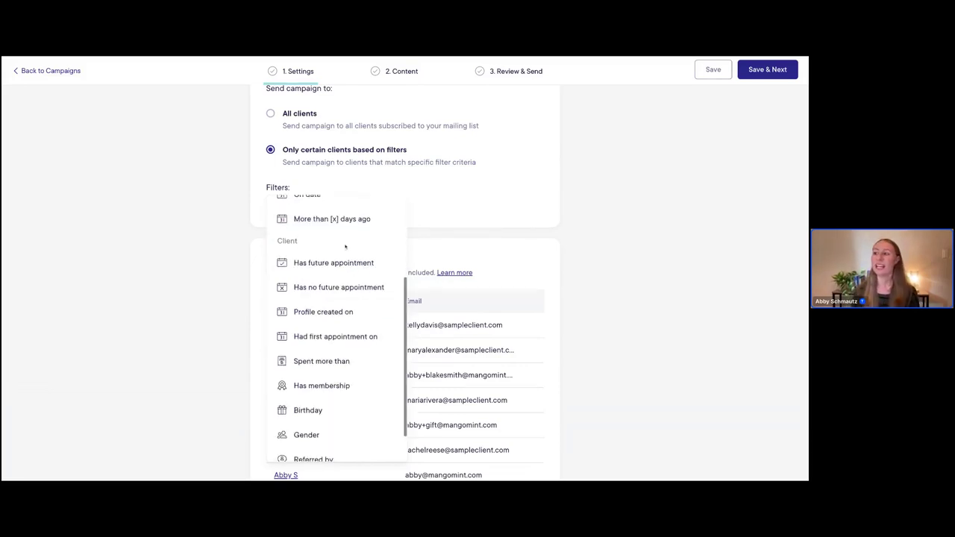
scroll(340, 246, "down", 1)
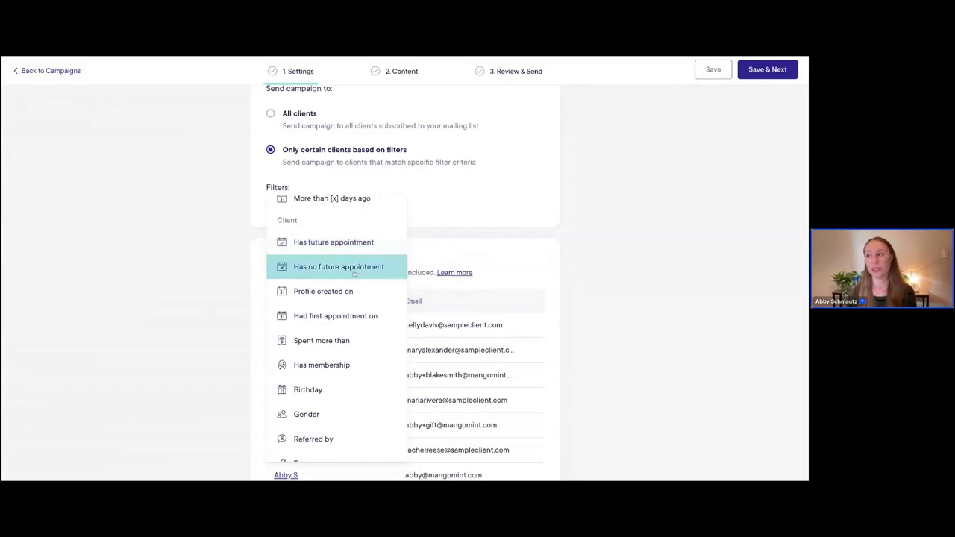
scroll(347, 273, "down", 1)
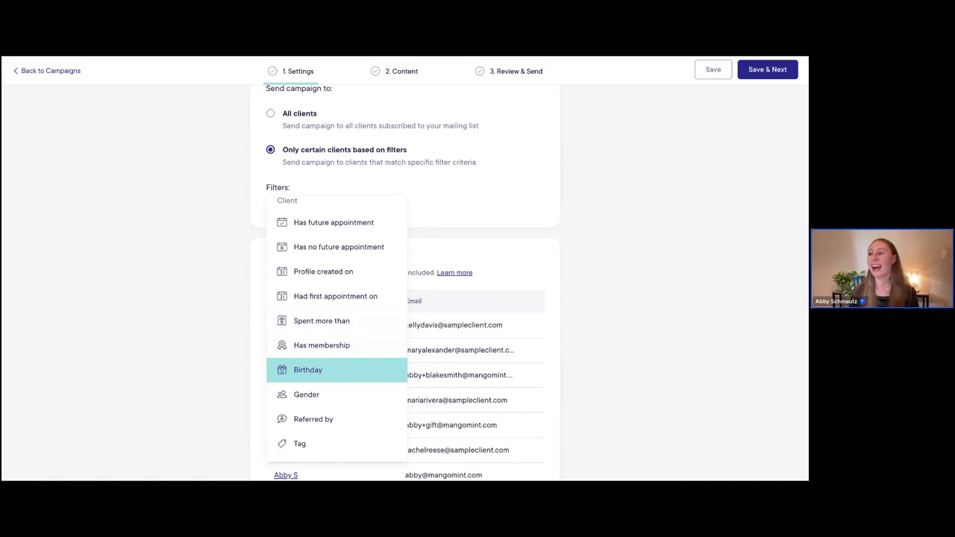
left_click(329, 369)
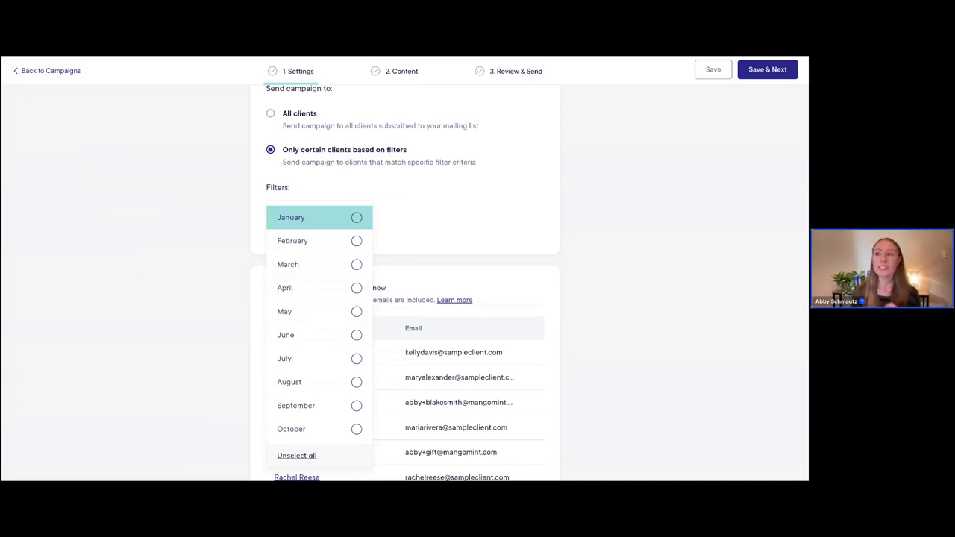
left_click(296, 266)
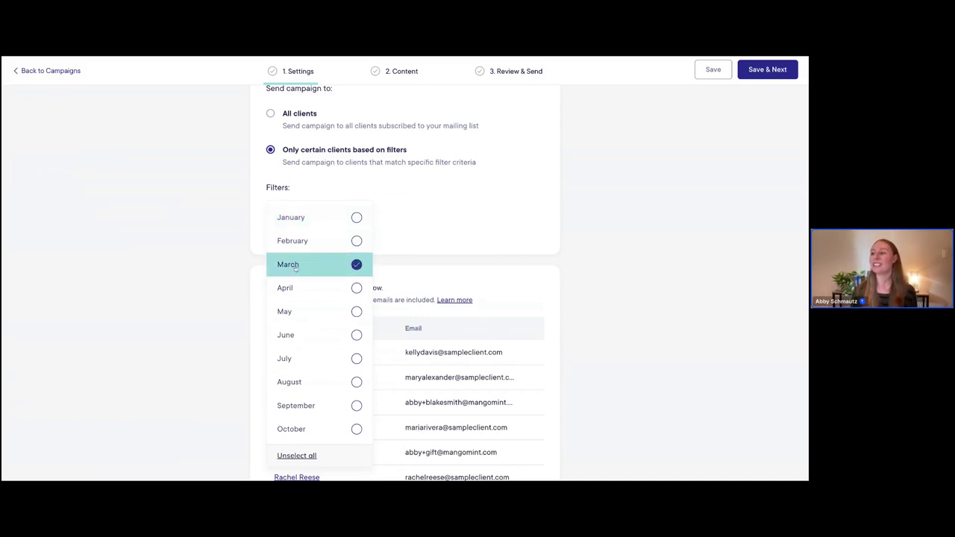
left_click(403, 237)
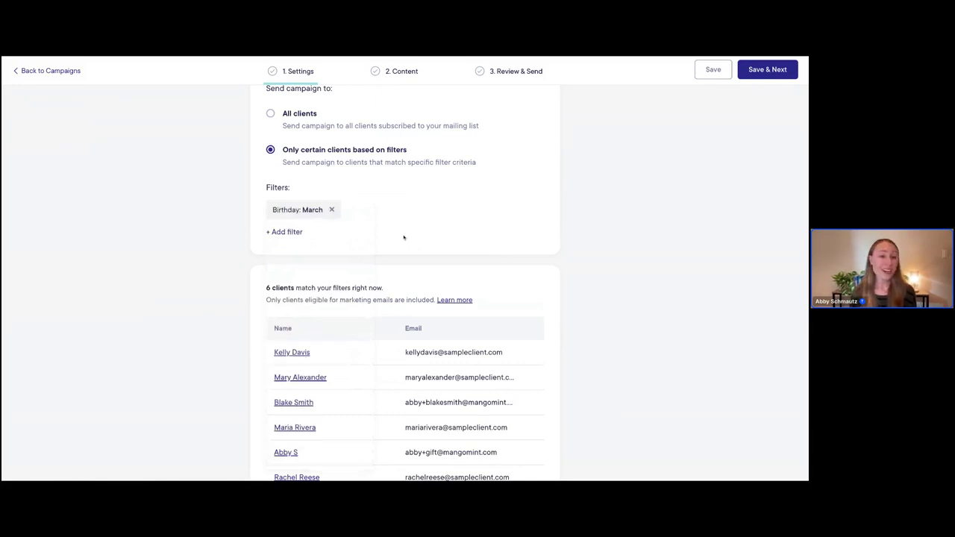
Check the list of matching clients, save the campaign settings and proceed to the content stage
scroll(404, 237, "down", 1)
scroll(404, 237, "down", 1)
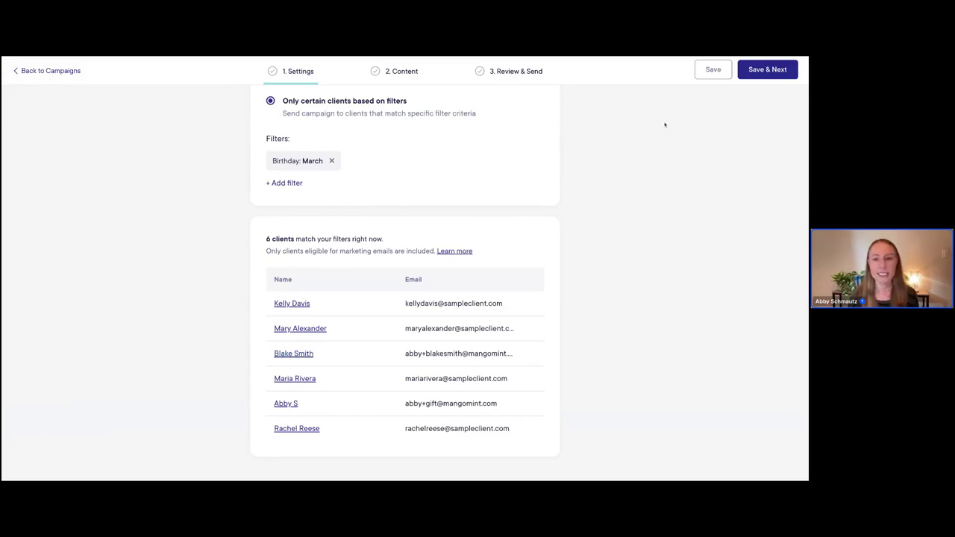
left_click(763, 70)
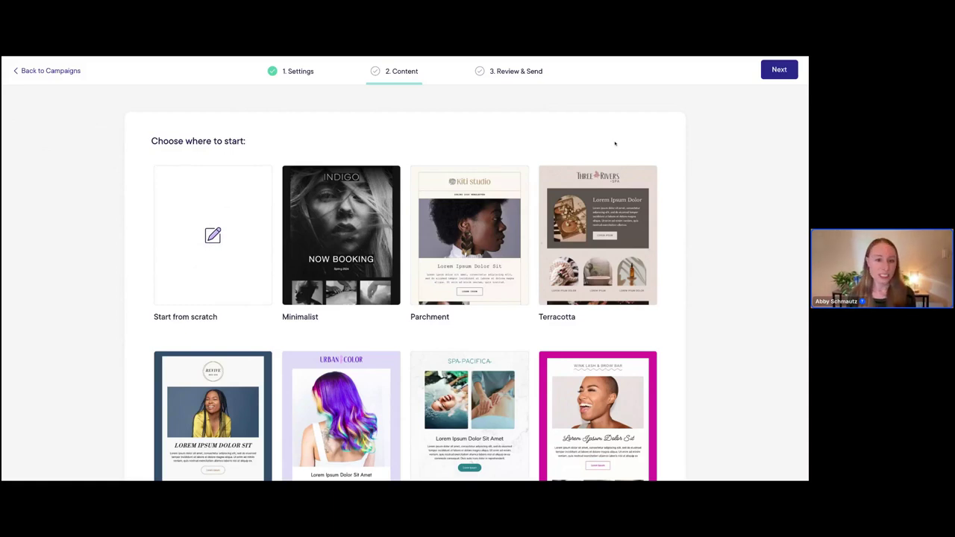
Look through the gallery of email templates, from the general designs to the Valentine's Day, birthday and software announcement ones
scroll(513, 224, "down", 1)
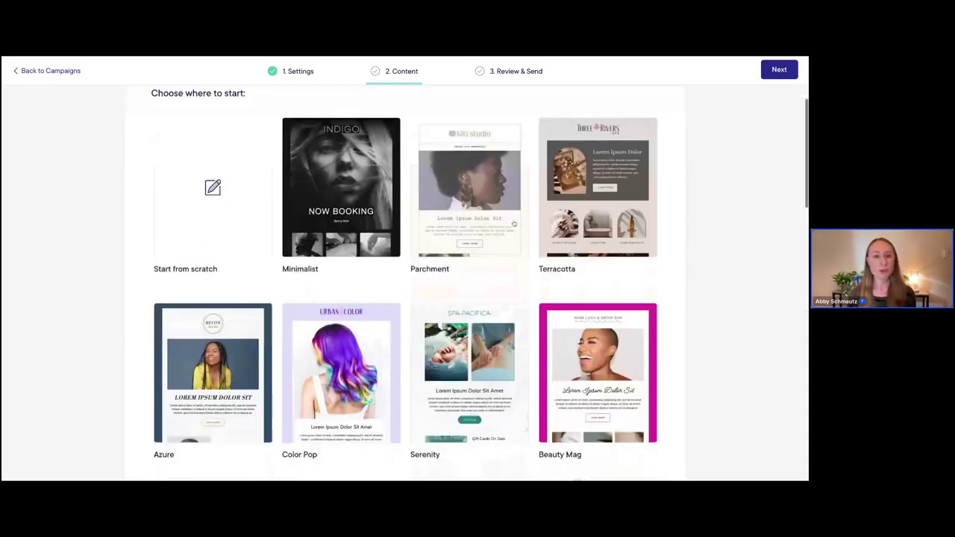
scroll(479, 286, "down", 1)
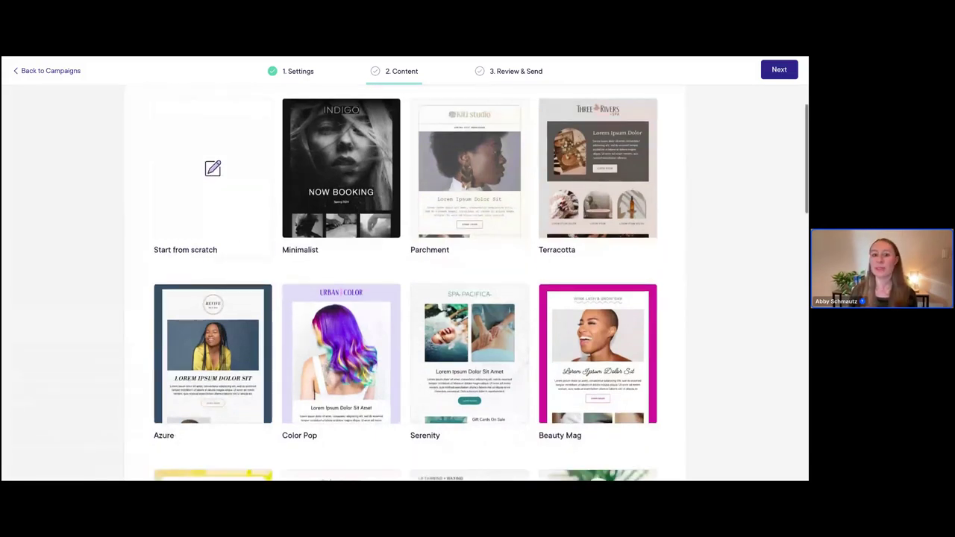
scroll(481, 283, "down", 1)
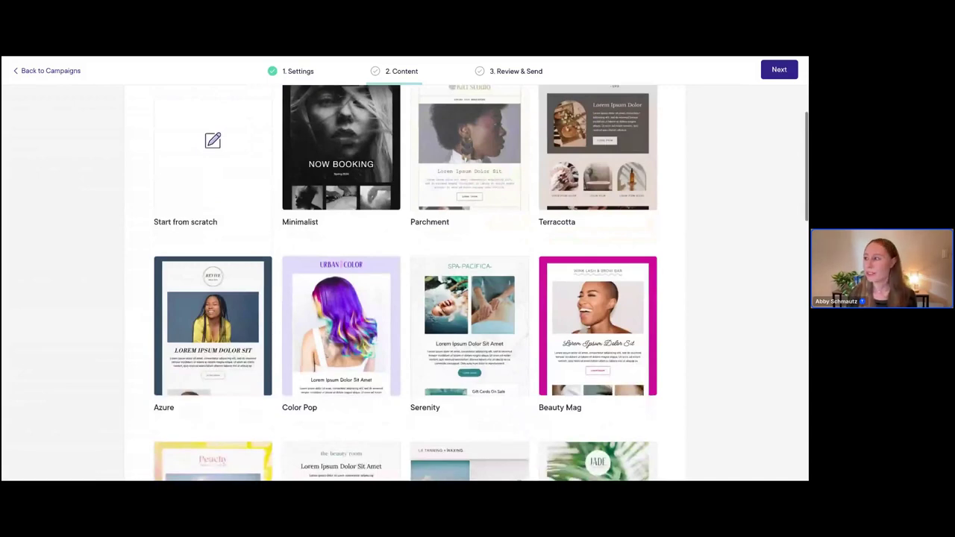
scroll(480, 283, "down", 3)
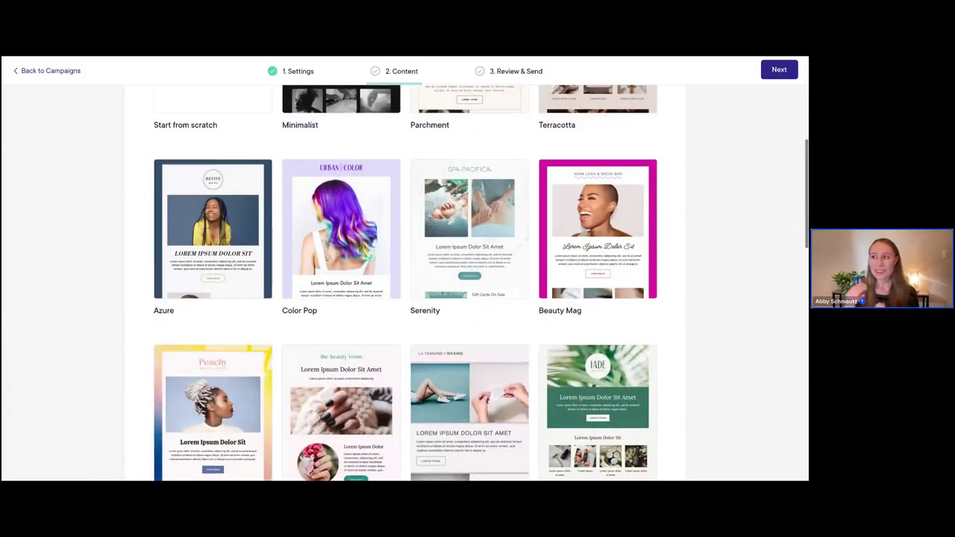
scroll(481, 283, "down", 1)
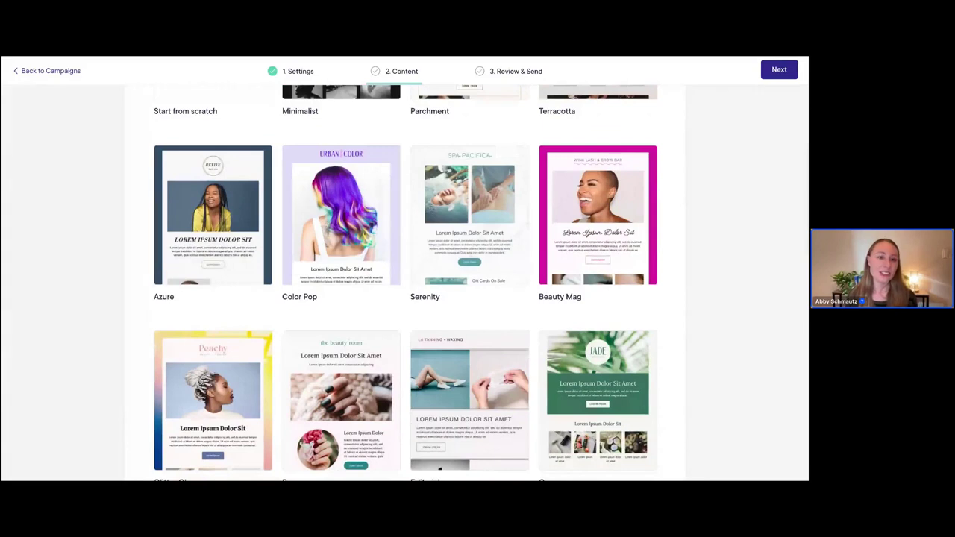
scroll(482, 283, "down", 1)
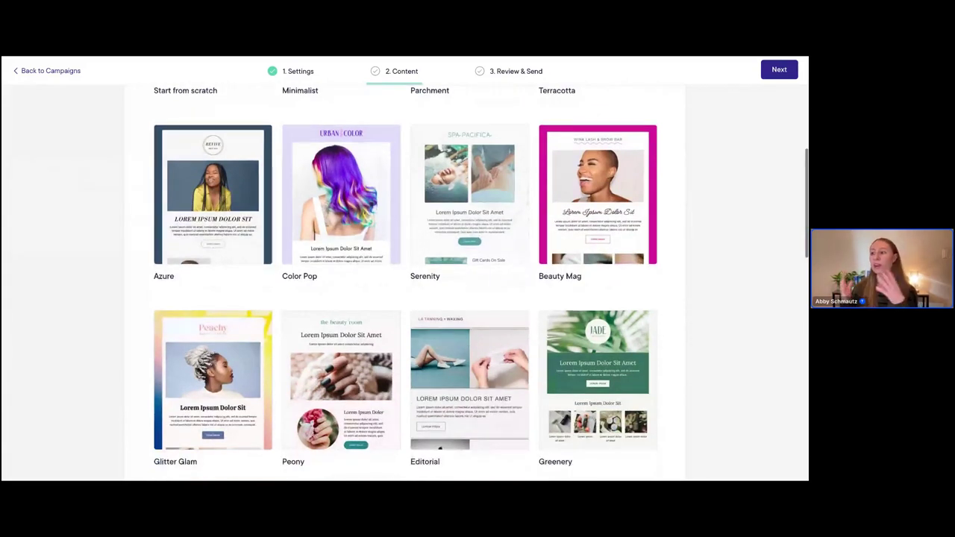
scroll(482, 283, "down", 1)
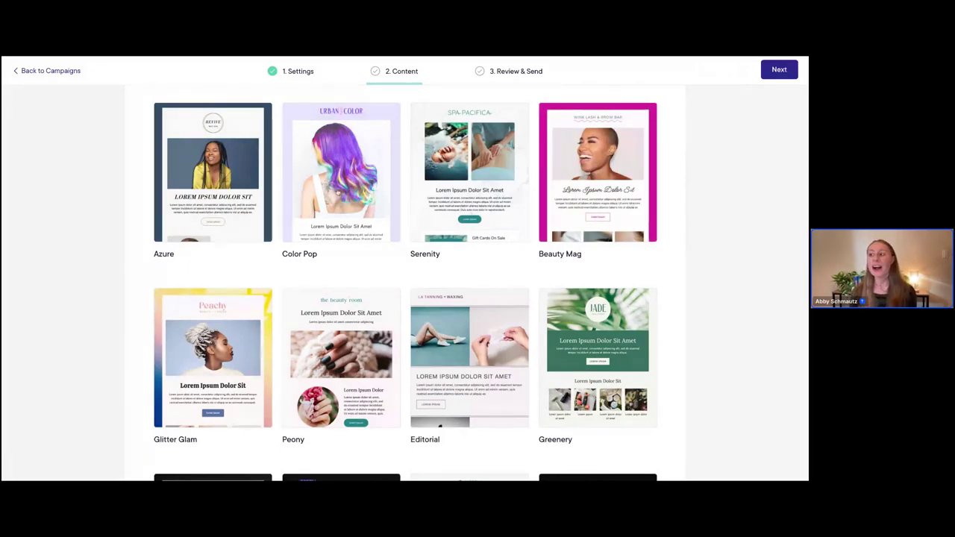
scroll(338, 192, "down", 1)
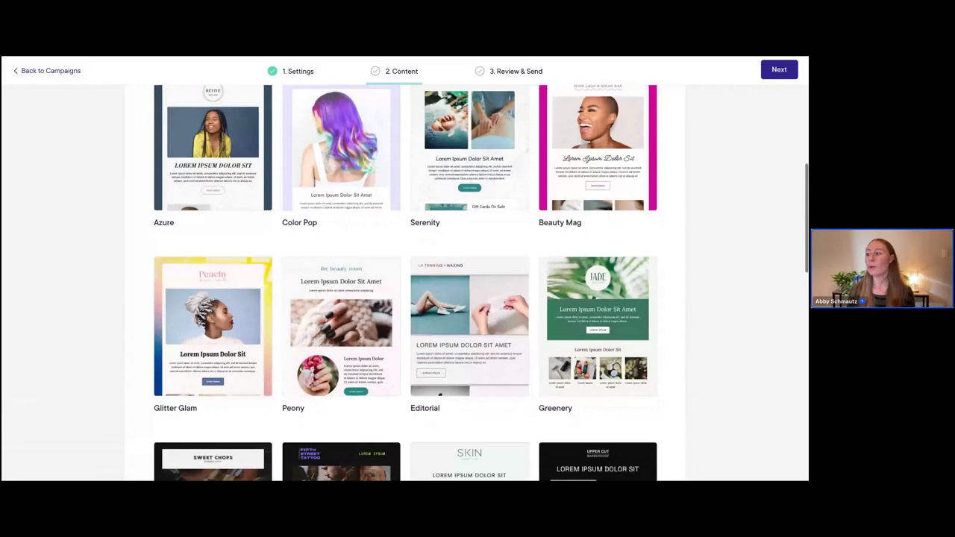
scroll(406, 283, "down", 2)
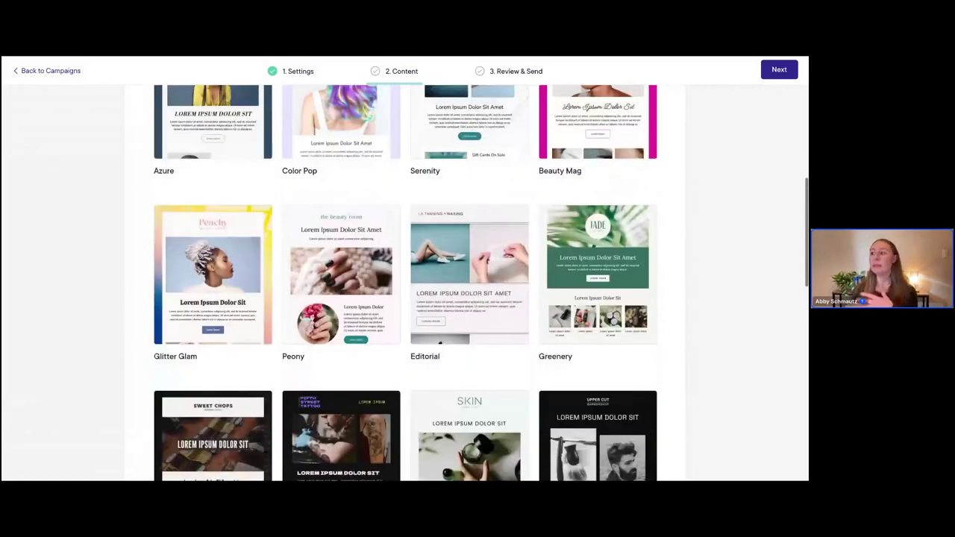
scroll(341, 284, "down", 1)
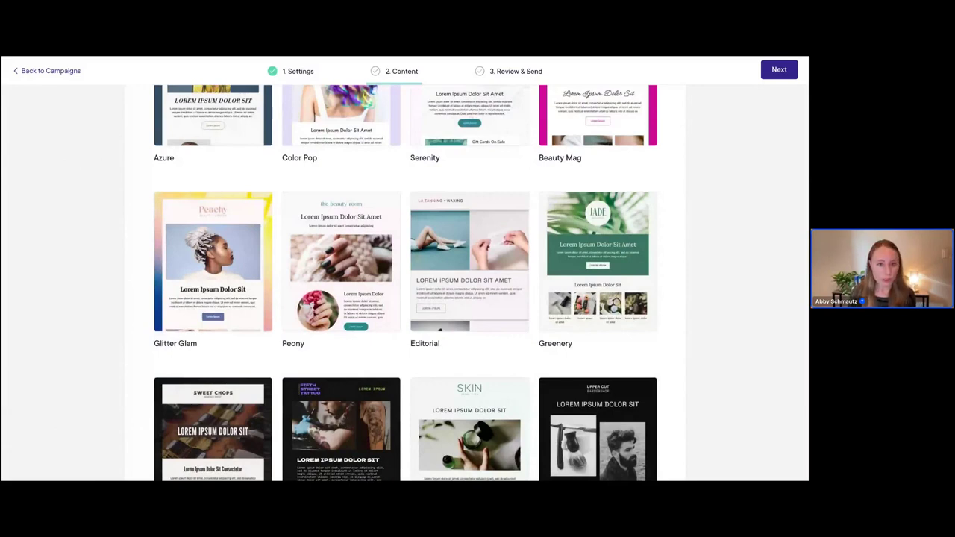
scroll(495, 270, "down", 1)
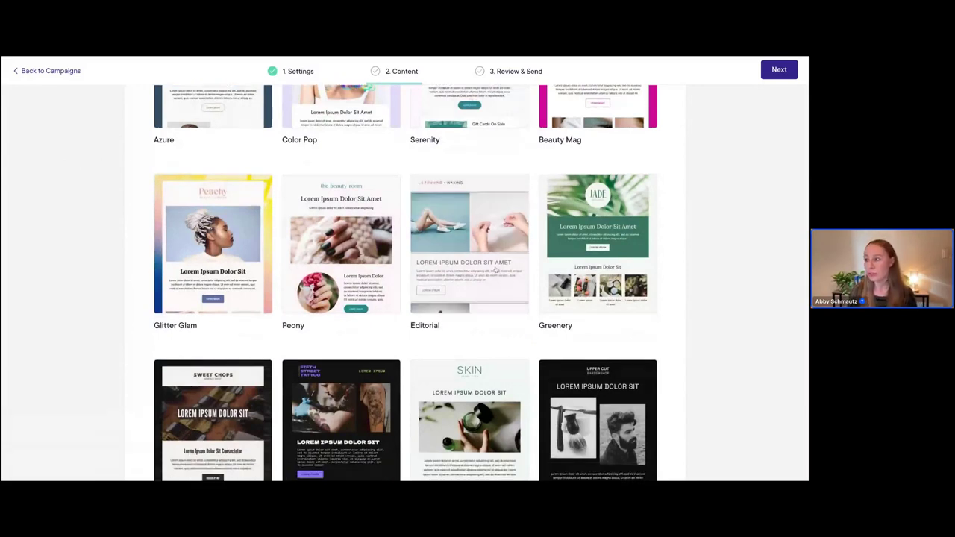
scroll(496, 271, "down", 3)
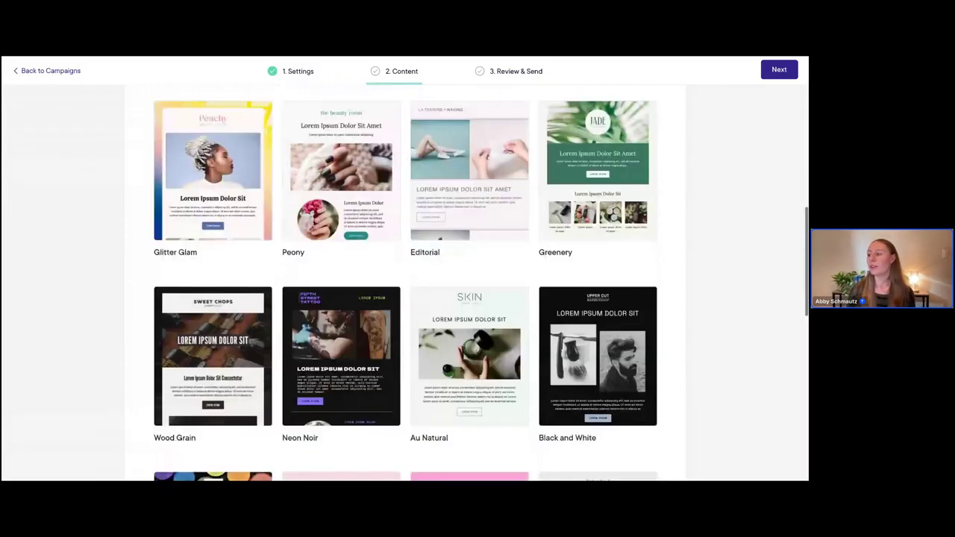
scroll(474, 280, "down", 5)
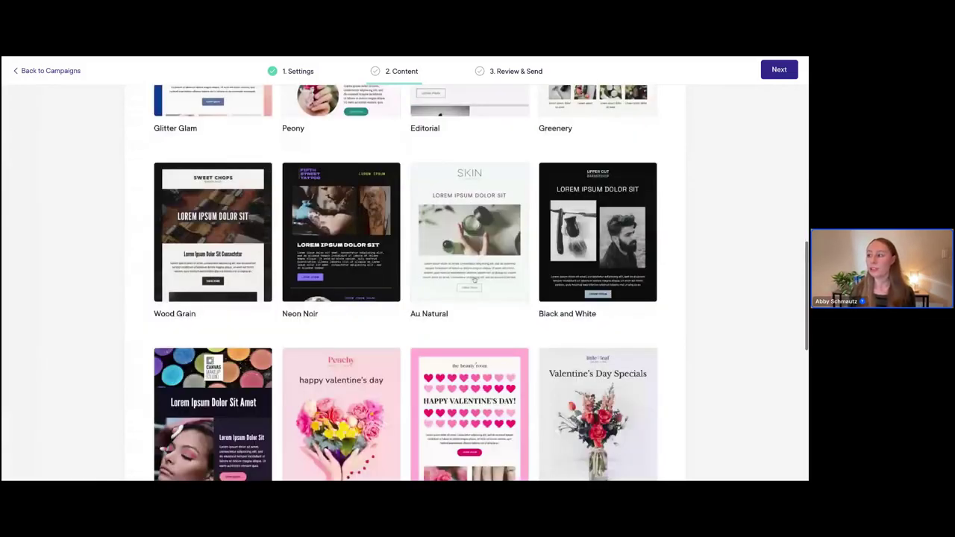
scroll(473, 280, "down", 3)
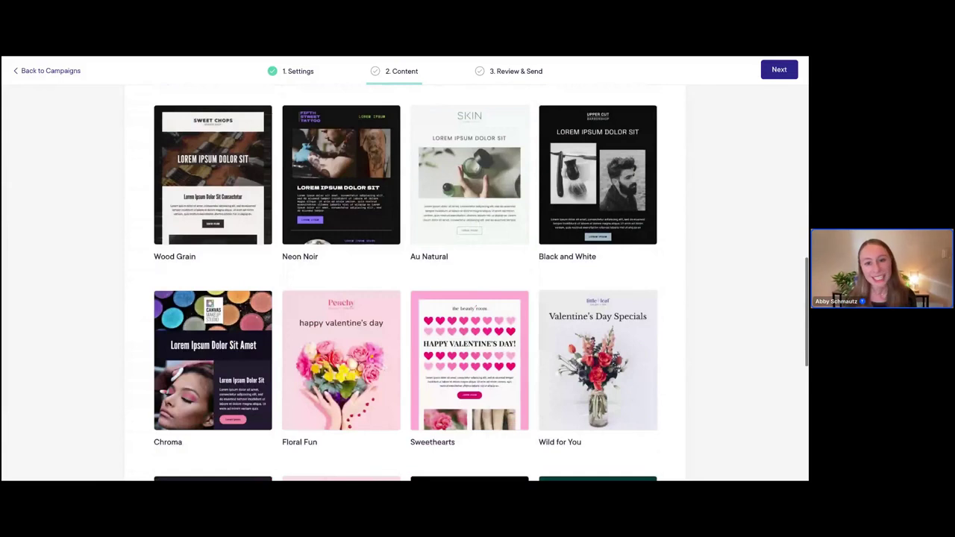
scroll(473, 280, "down", 2)
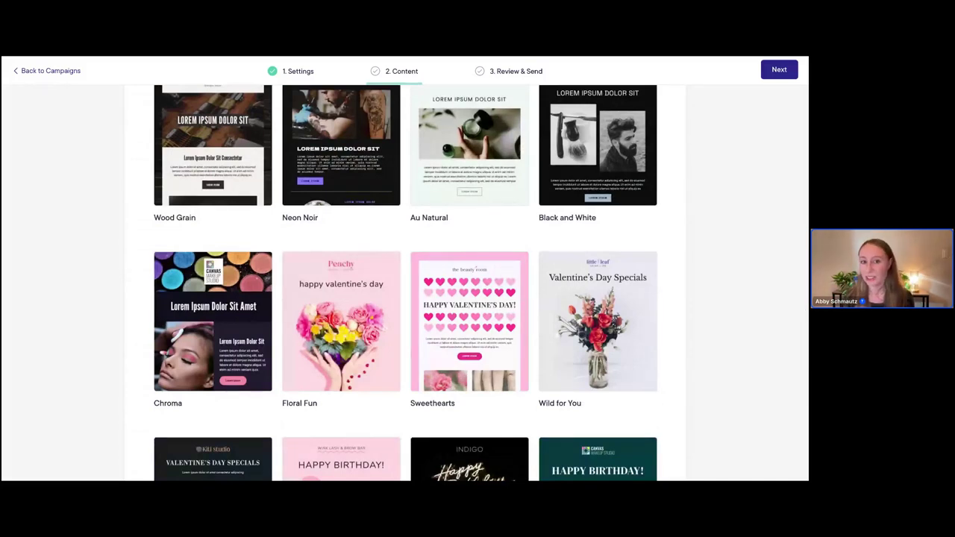
scroll(406, 283, "down", 1)
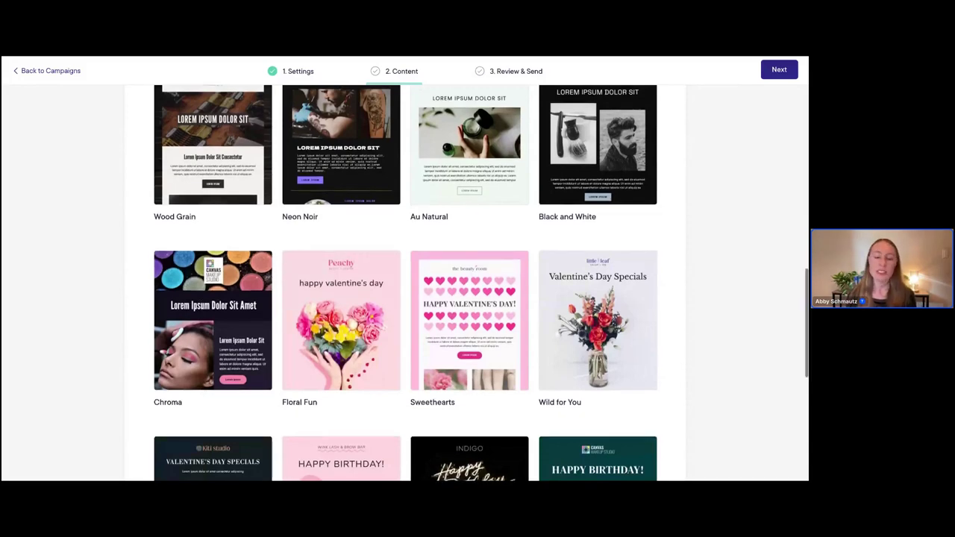
scroll(405, 284, "down", 2)
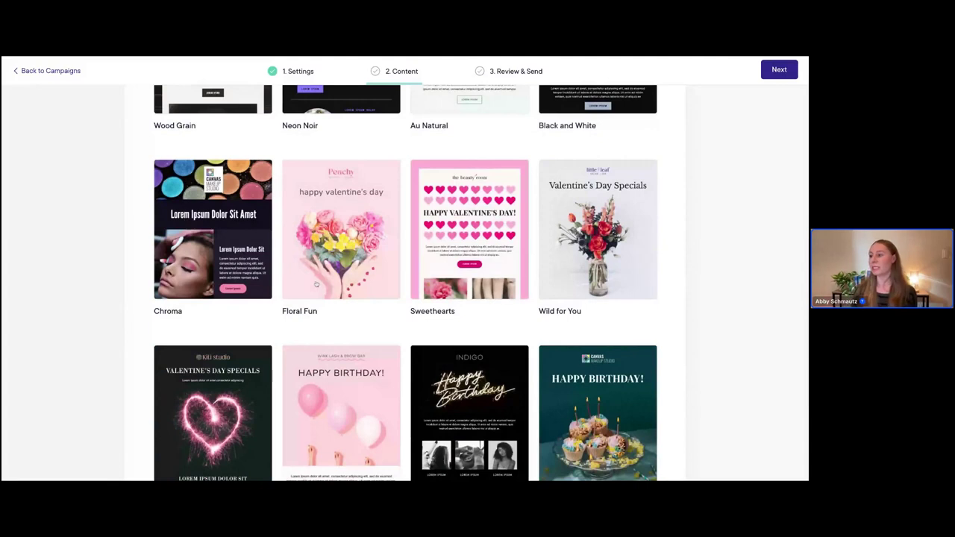
scroll(398, 232, "down", 1)
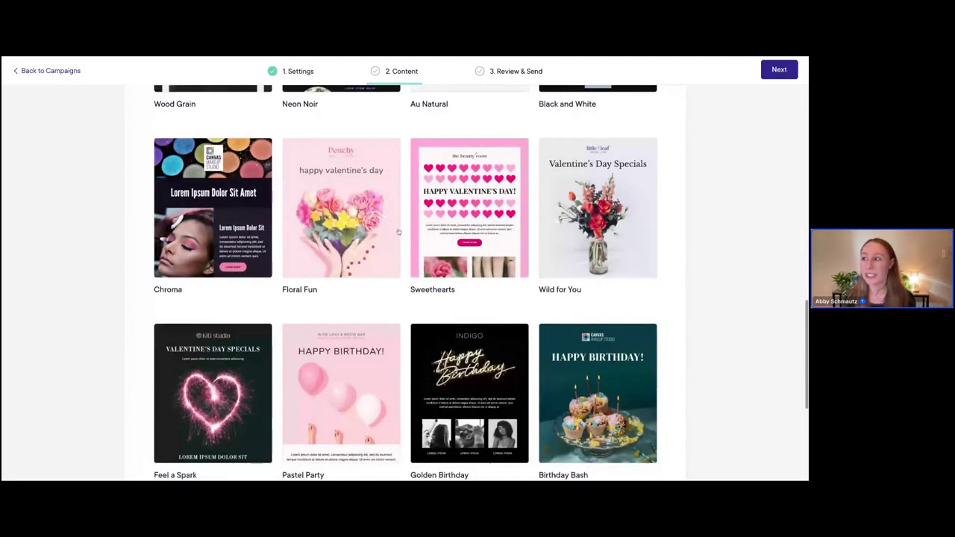
scroll(429, 263, "down", 1)
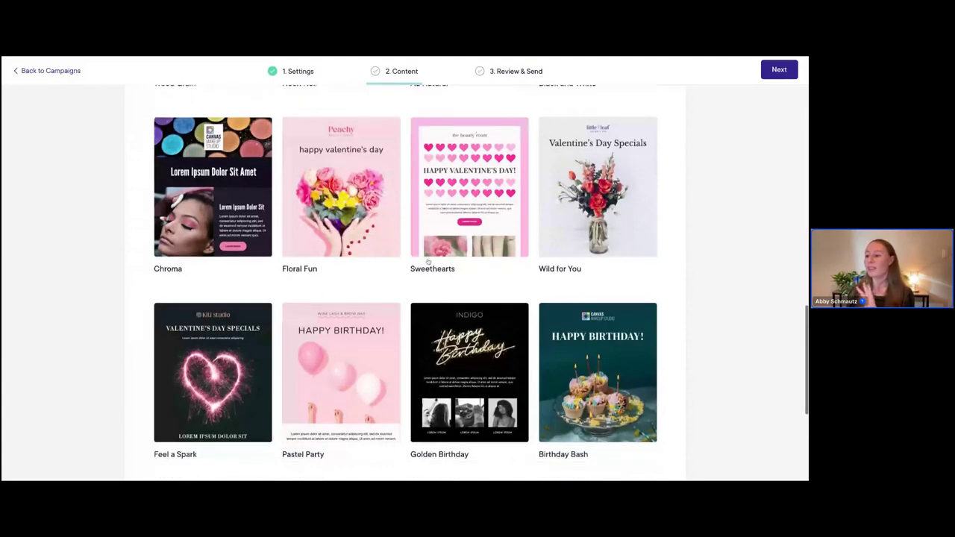
scroll(428, 260, "down", 5)
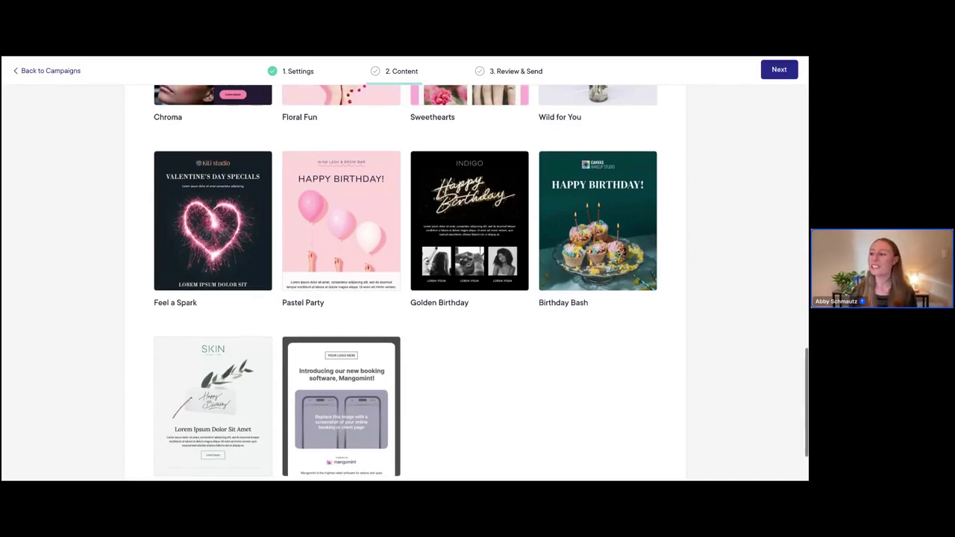
scroll(405, 283, "down", 1)
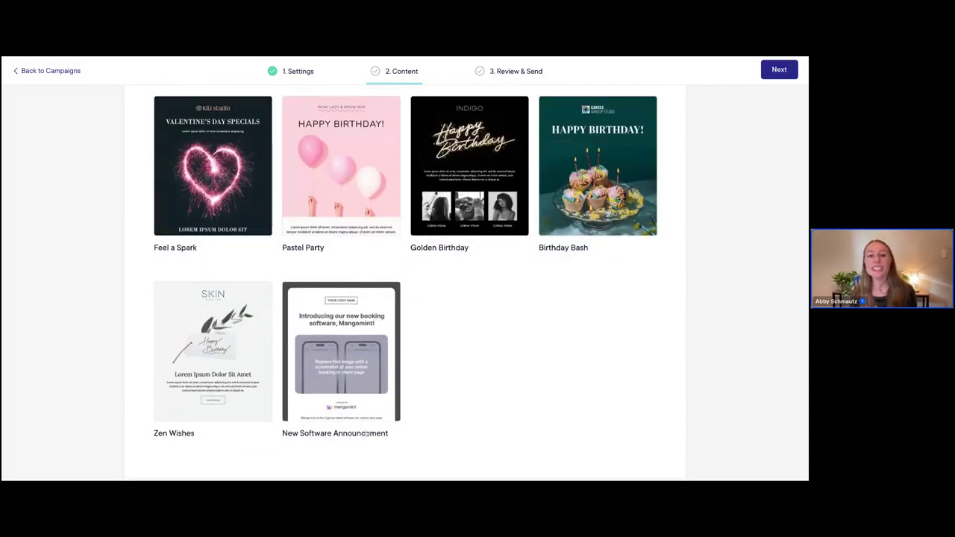
Preview the New Software Announcement template, read through its contents and close the preview
left_click(358, 390)
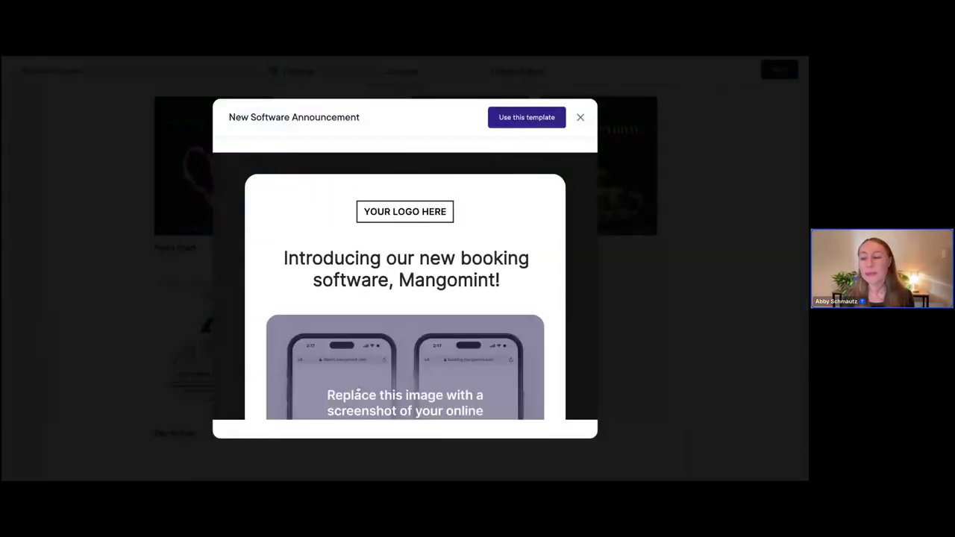
scroll(445, 312, "down", 1)
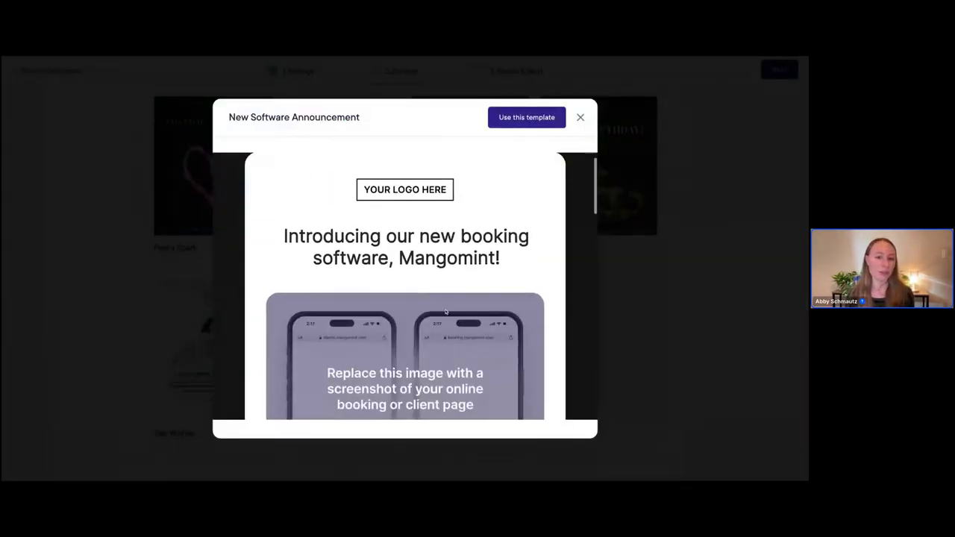
scroll(446, 312, "down", 1)
scroll(445, 312, "down", 1)
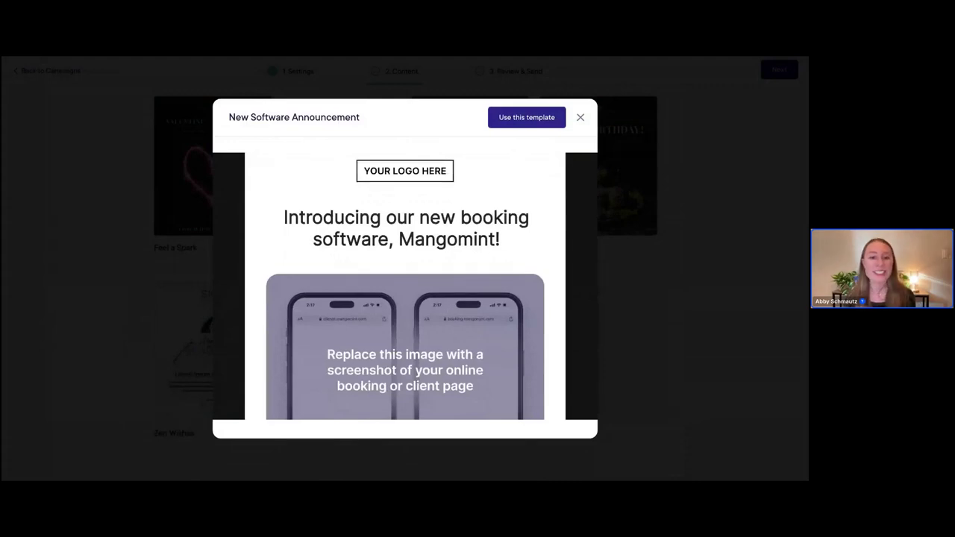
scroll(405, 286, "down", 2)
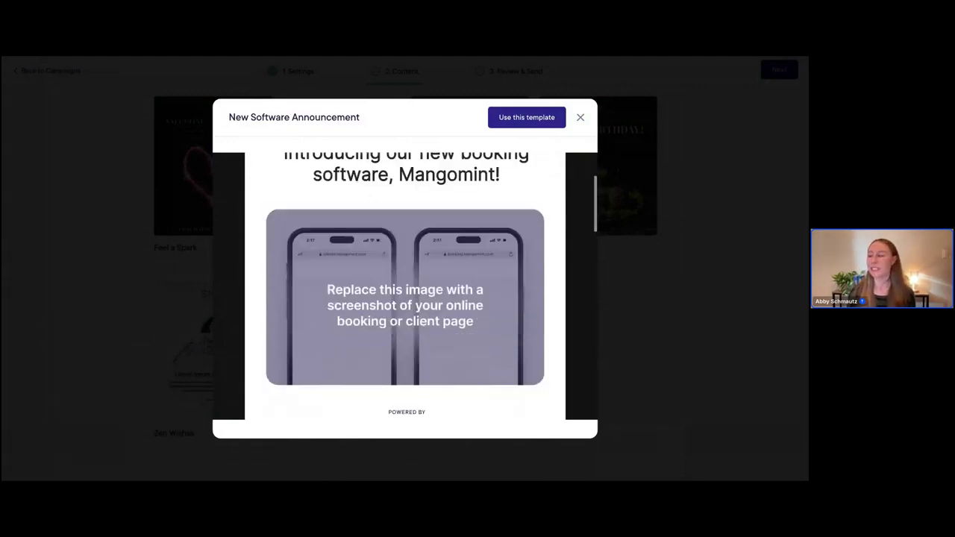
scroll(405, 287, "down", 5)
scroll(406, 287, "up", 8)
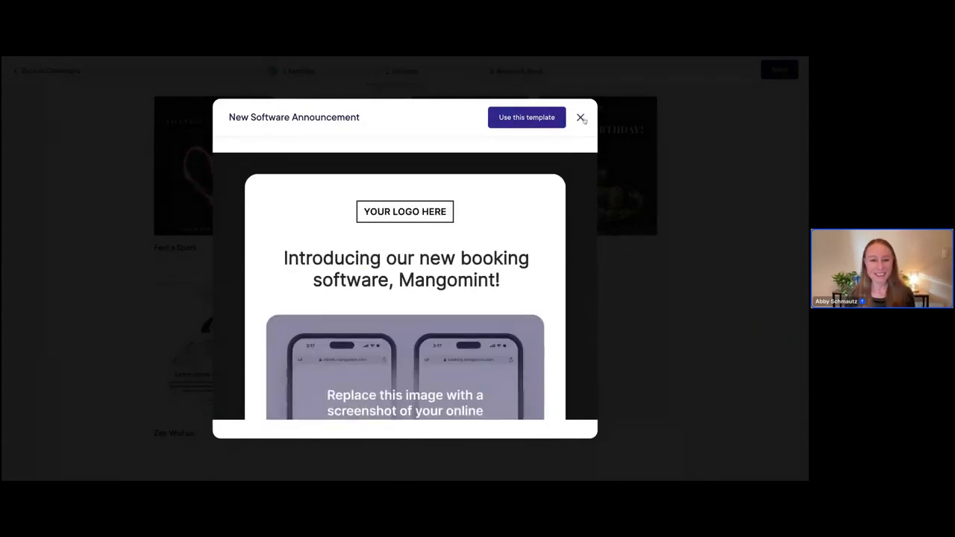
left_click(581, 118)
Look over the Valentine's Day and birthday templates again, preview Wild for You and close the preview
scroll(585, 120, "up", 4)
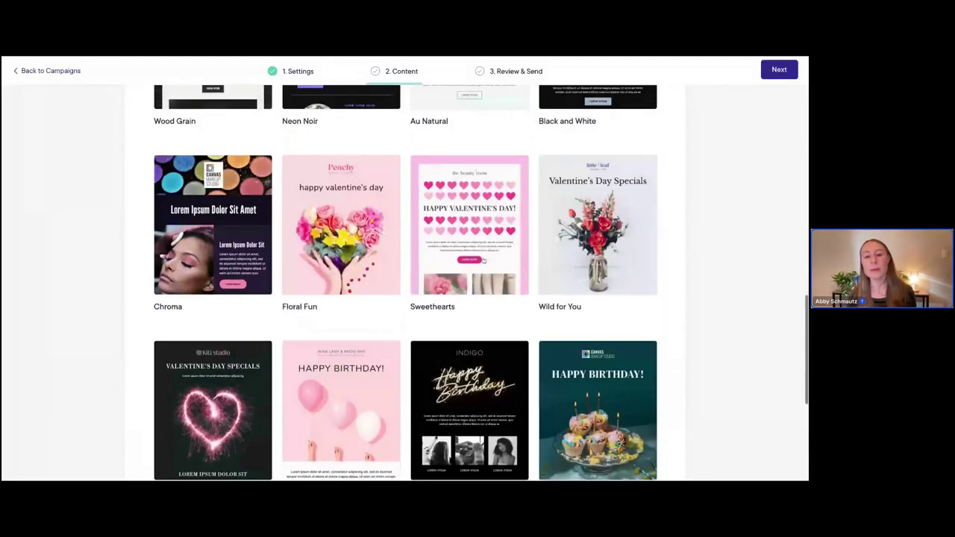
scroll(484, 260, "up", 1)
scroll(483, 282, "up", 1)
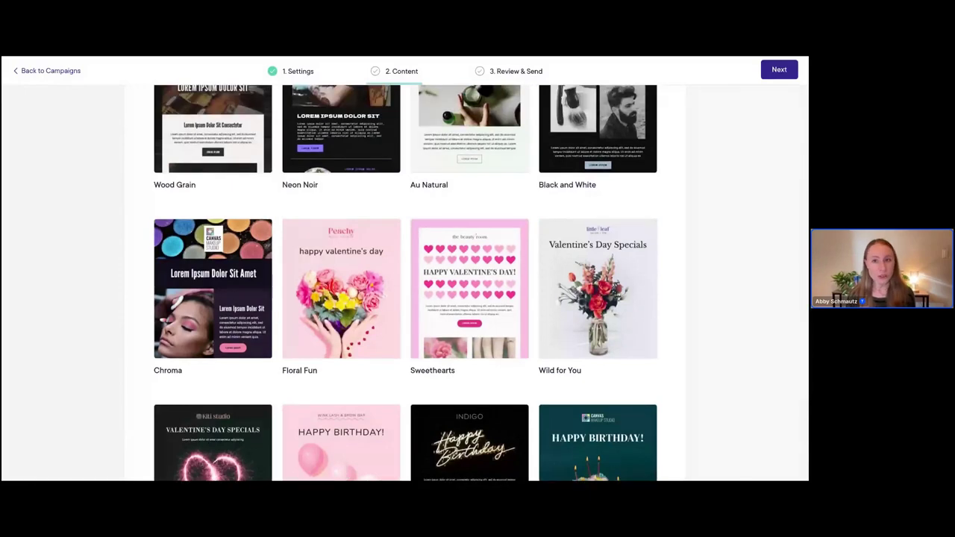
scroll(405, 284, "up", 2)
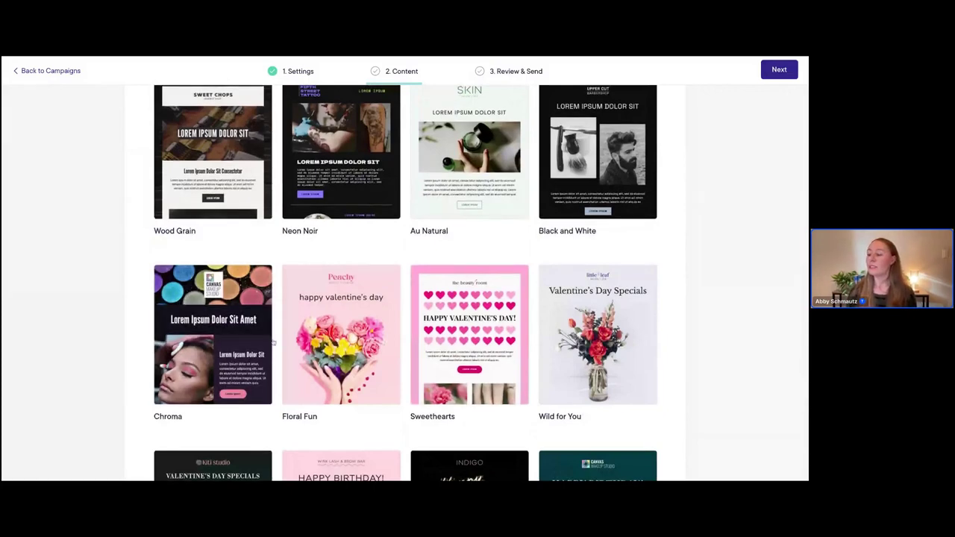
scroll(273, 342, "down", 5)
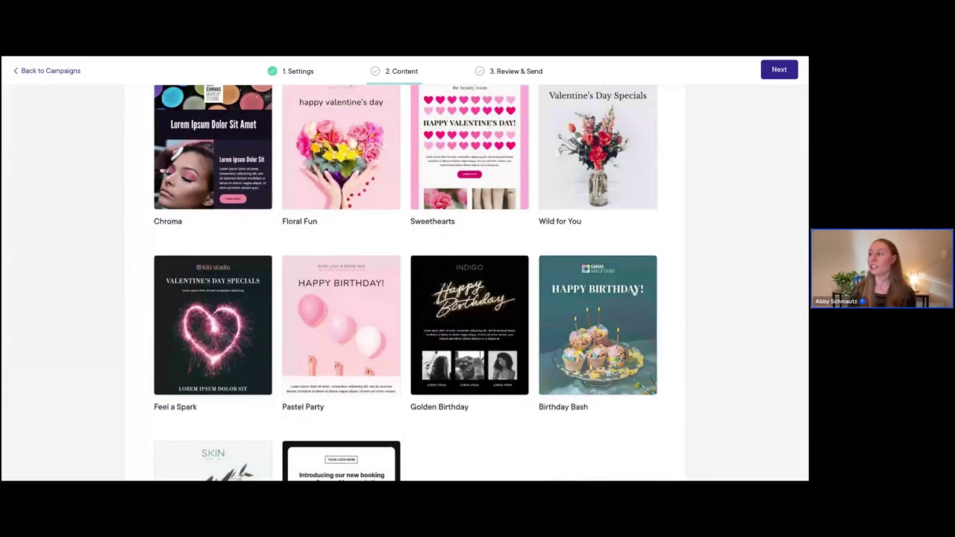
left_click(601, 164)
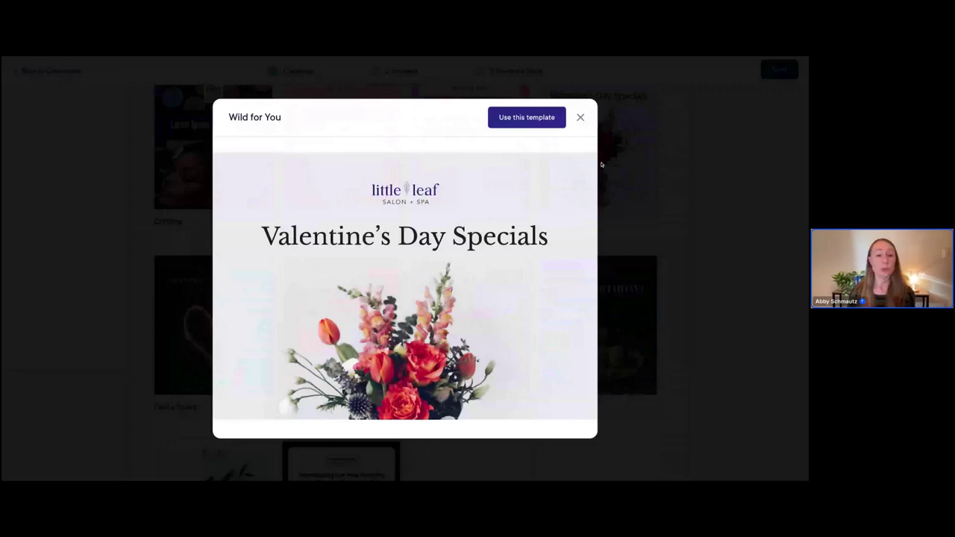
left_click(601, 164)
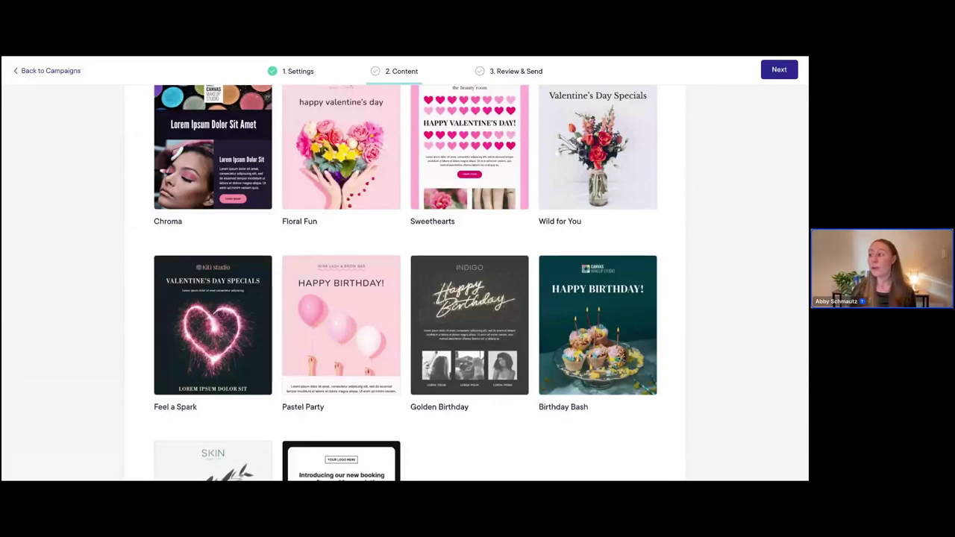
Preview the Pastel Party birthday template, read through its contents and close the preview
scroll(701, 295, "down", 1)
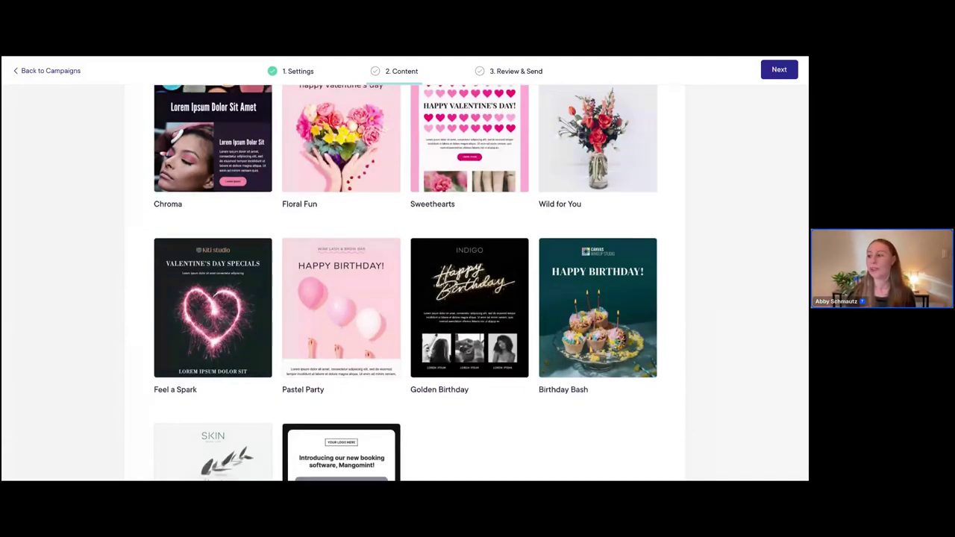
scroll(406, 284, "down", 1)
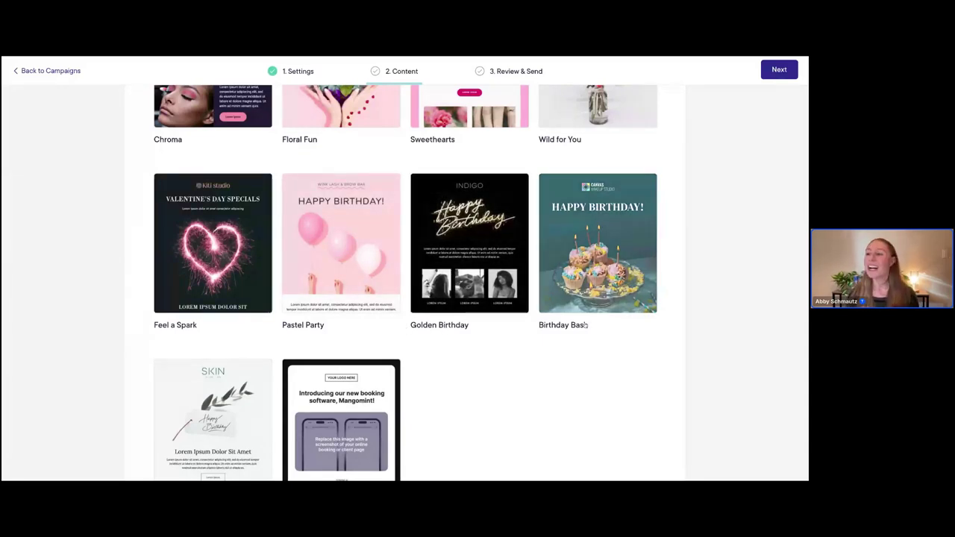
left_click(369, 271)
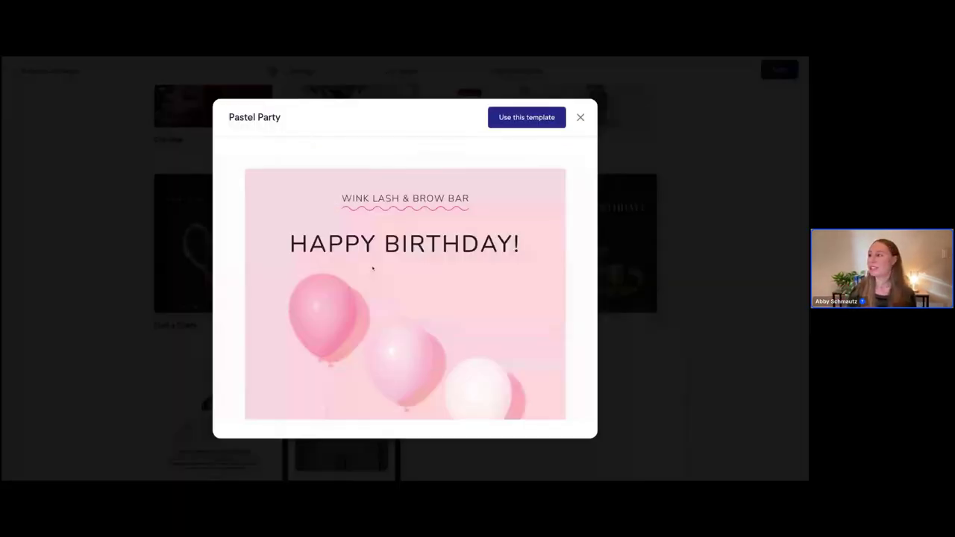
scroll(486, 217, "down", 5)
scroll(486, 218, "up", 3)
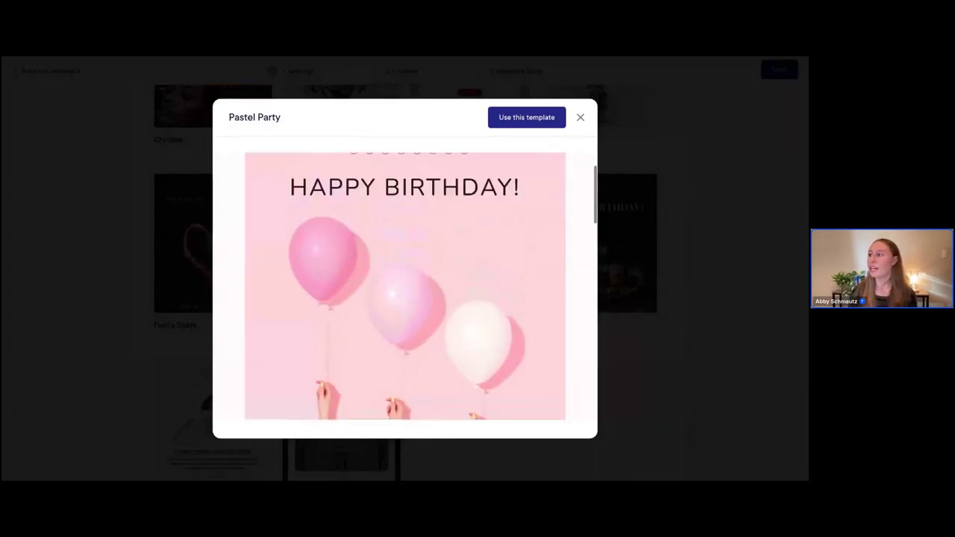
scroll(406, 287, "up", 2)
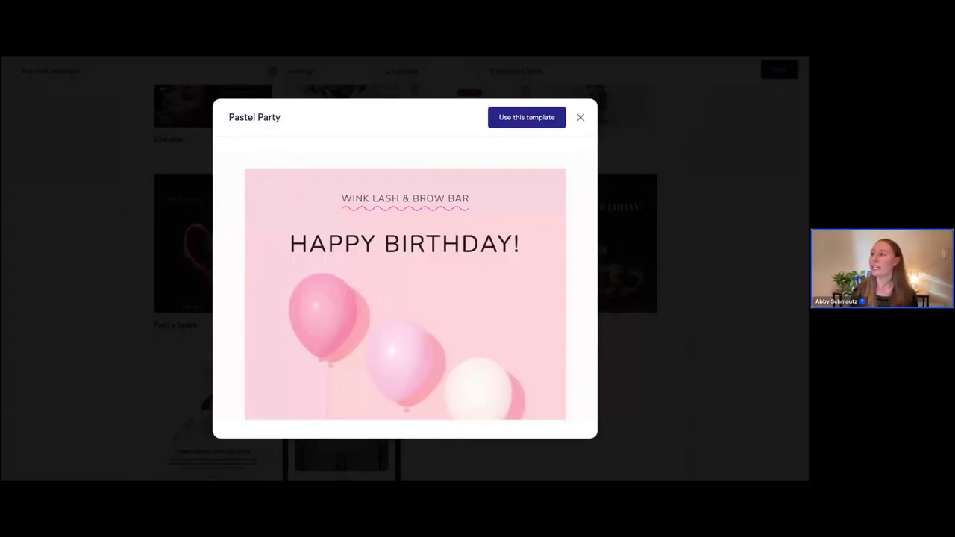
scroll(508, 196, "down", 4)
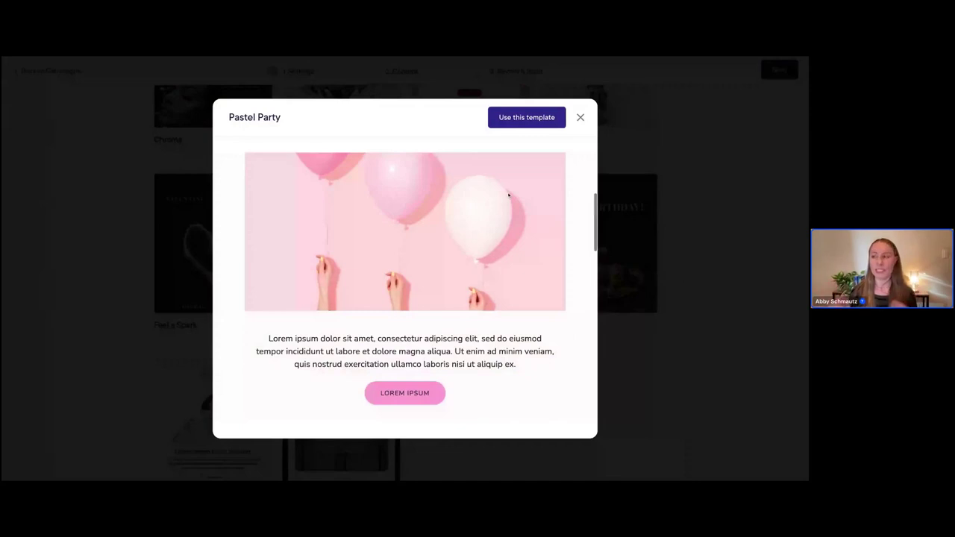
scroll(508, 196, "down", 2)
scroll(406, 286, "down", 6)
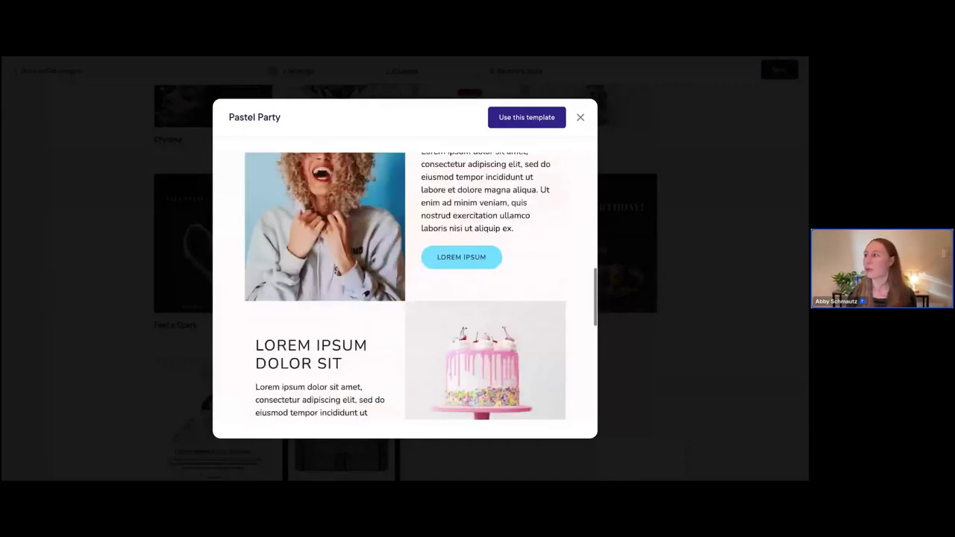
left_click(581, 118)
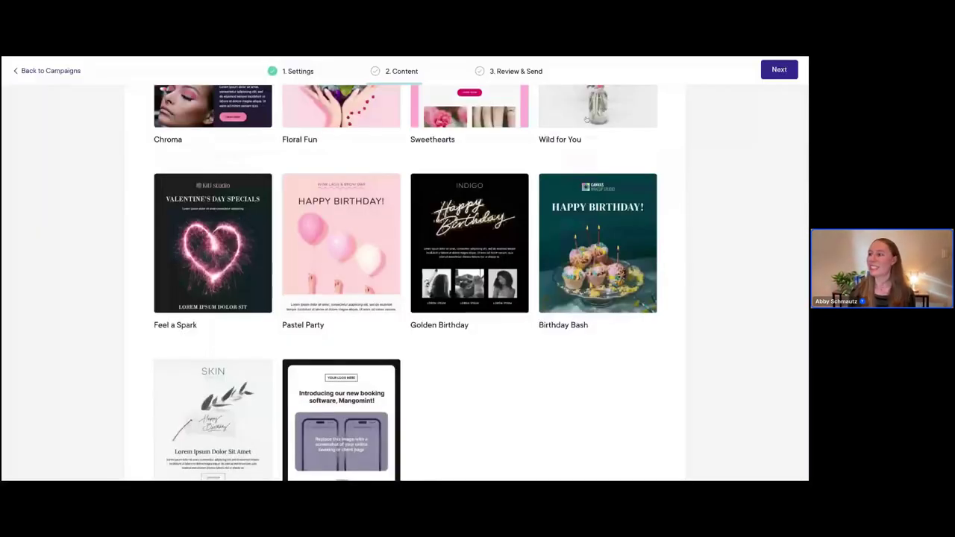
Preview the Golden Birthday template, read through its contents and close the preview
left_click(519, 239)
scroll(530, 249, "down", 6)
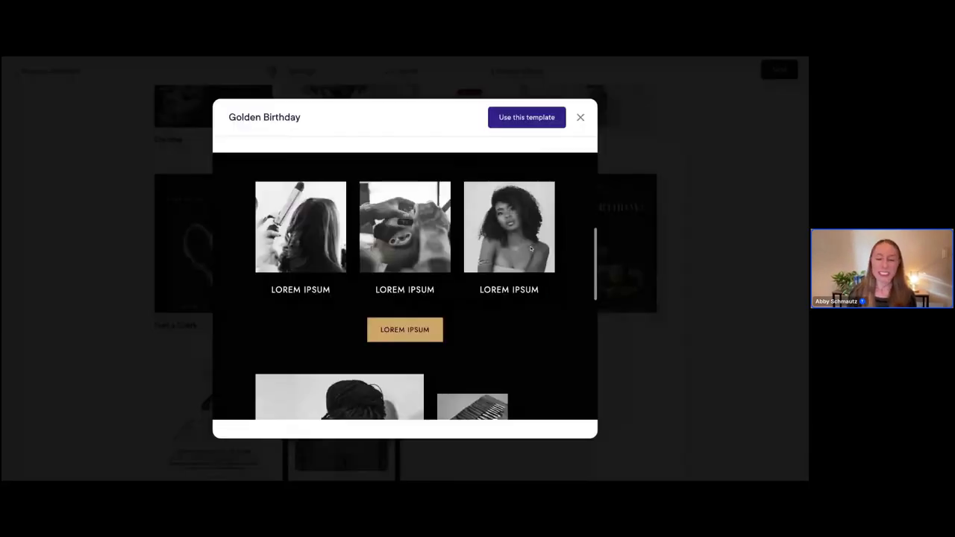
scroll(535, 244, "down", 5)
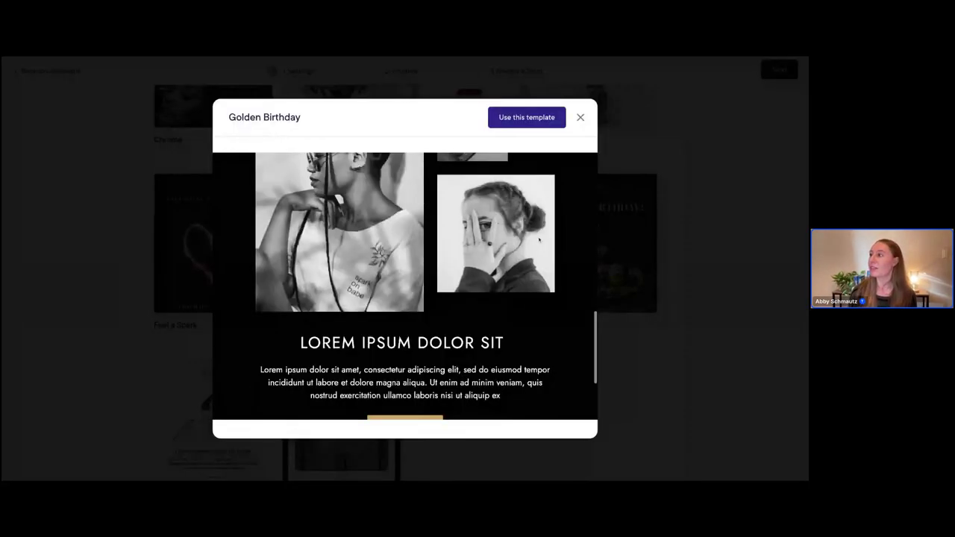
left_click(614, 242)
Preview the Birthday Bash template and use it as the campaign's email design
left_click(615, 243)
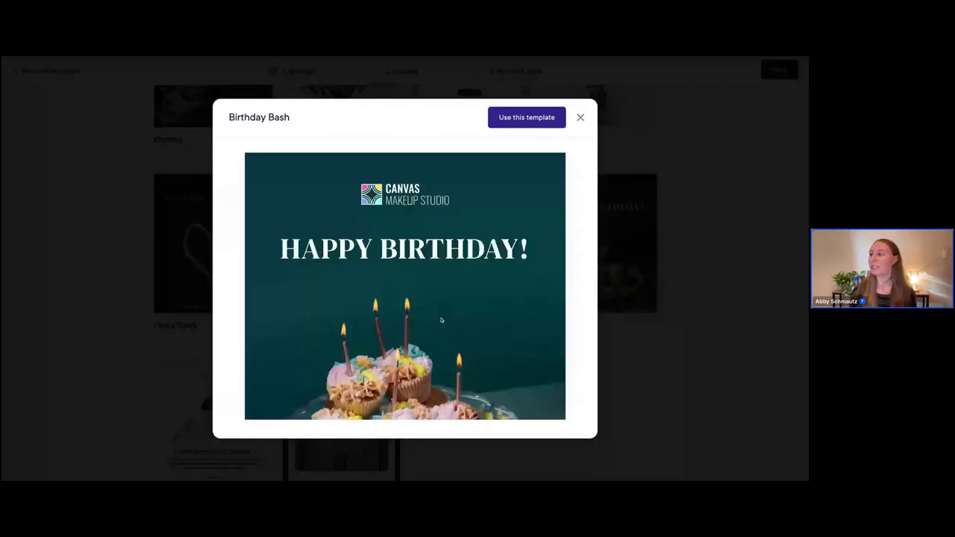
scroll(405, 283, "down", 3)
scroll(405, 286, "up", 3)
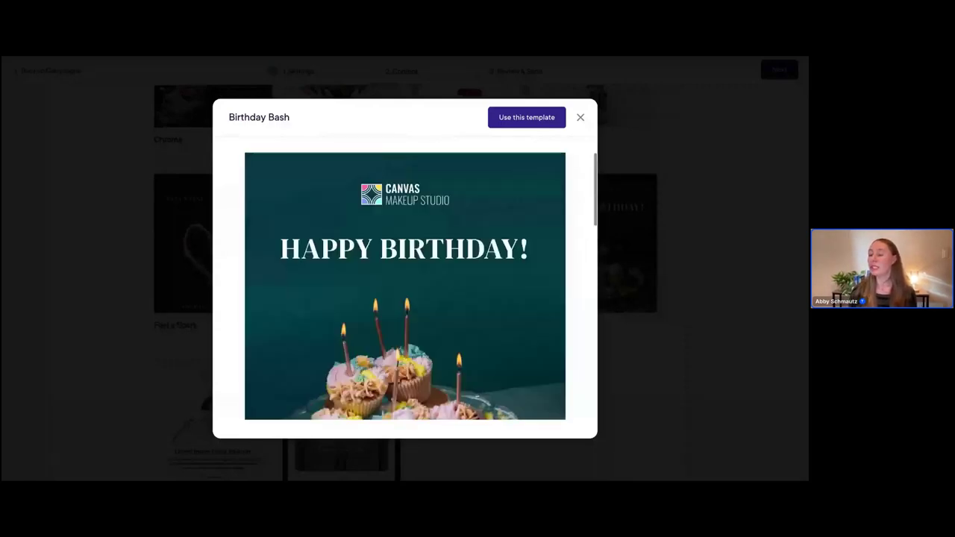
left_click(529, 118)
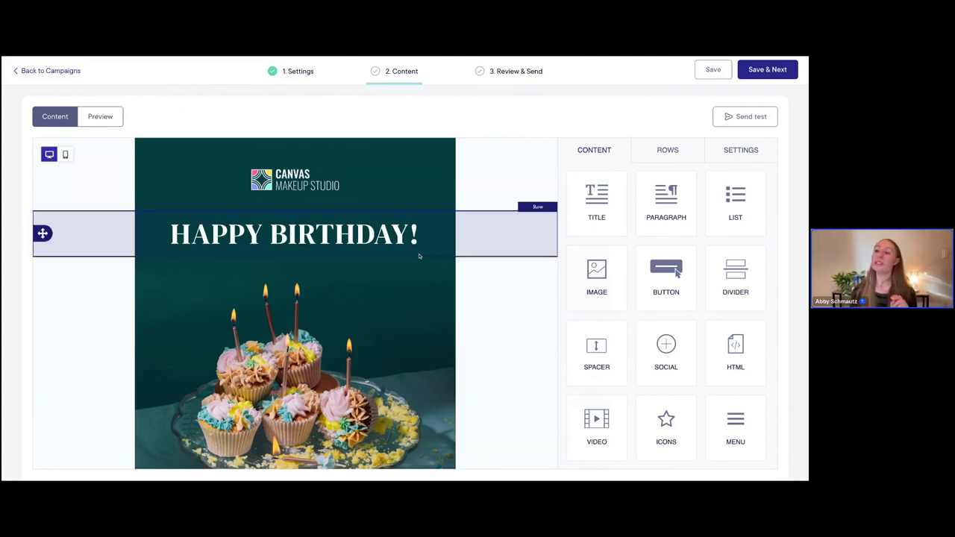
Examine the content blocks and row layouts that the email editor offers for the design
scroll(420, 256, "down", 1)
scroll(523, 164, "up", 1)
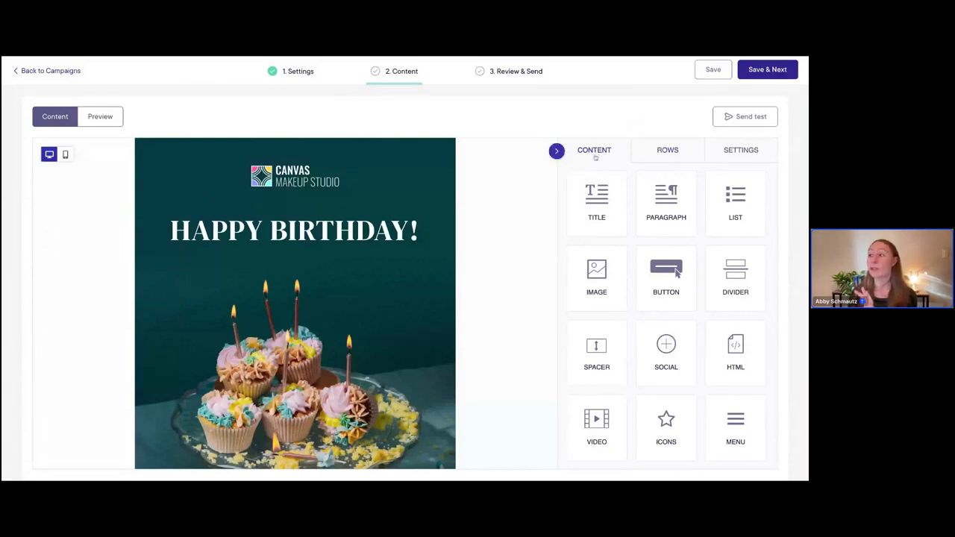
left_click(668, 151)
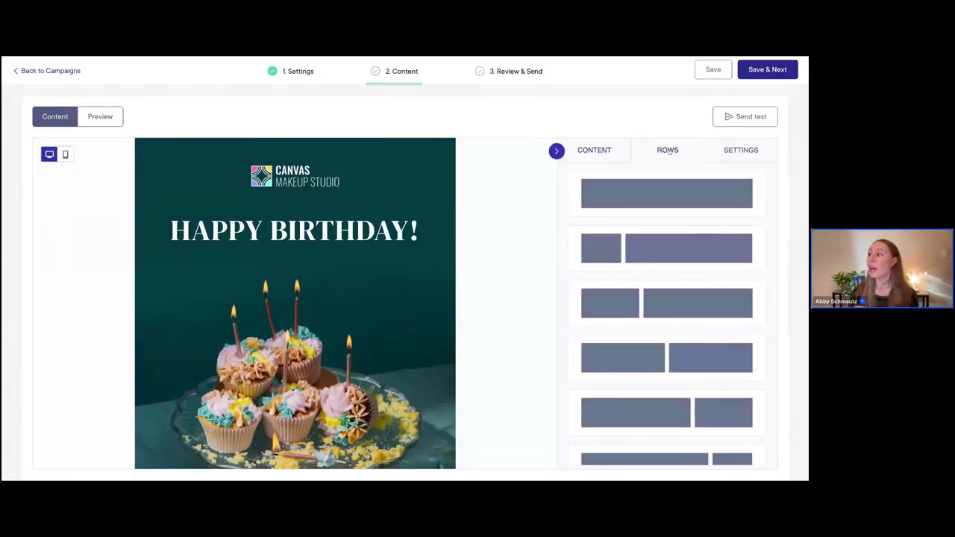
left_click(595, 154)
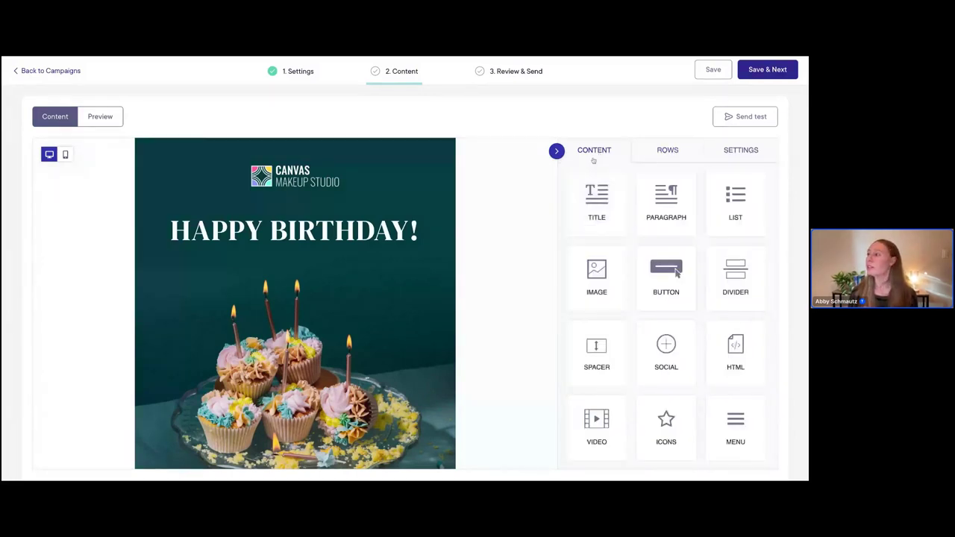
left_click(661, 153)
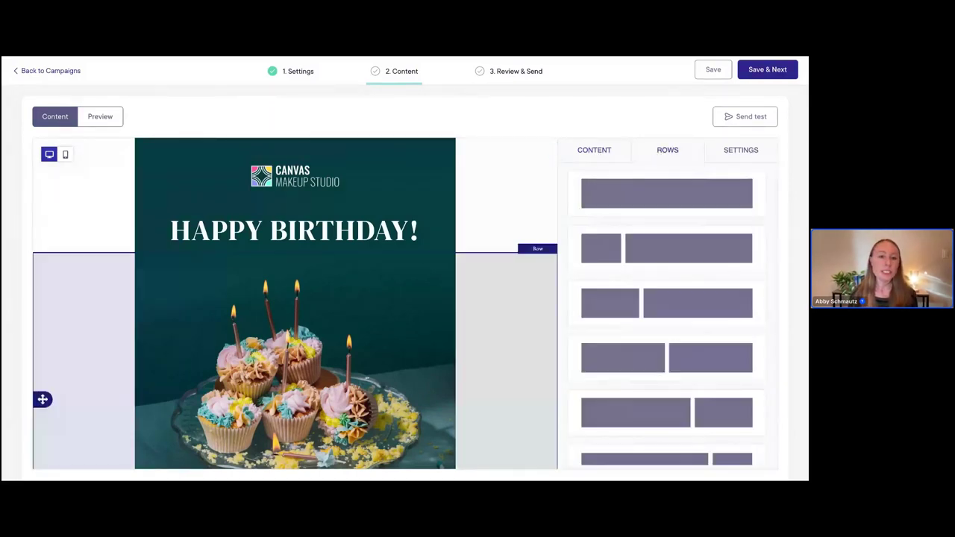
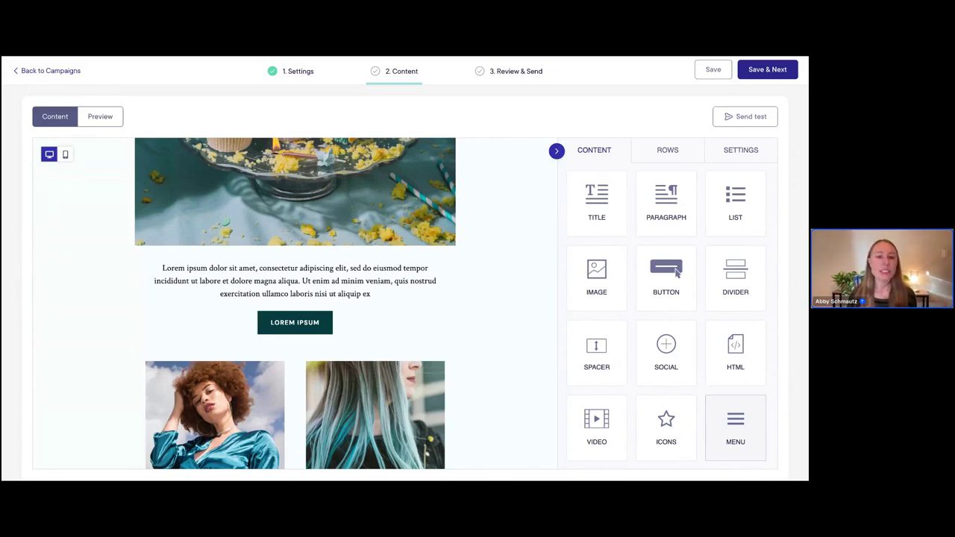
Select the Canvas Makeup Studio logo image in the email header and turn off its automatic width
scroll(390, 314, "up", 1)
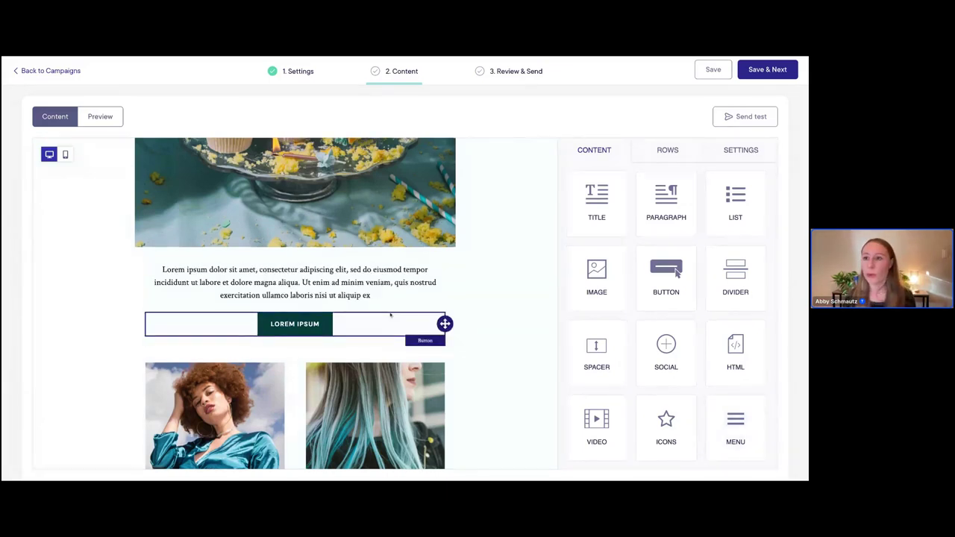
scroll(389, 314, "up", 5)
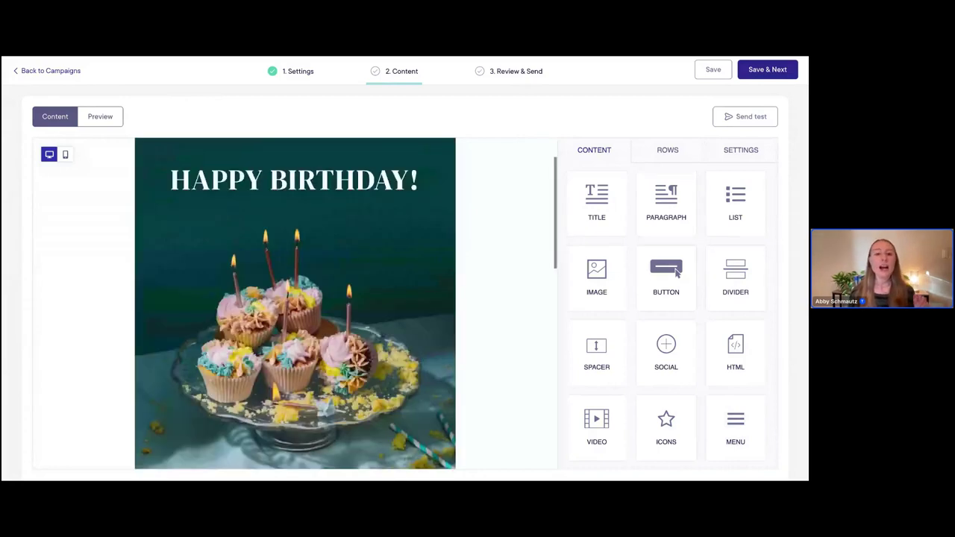
scroll(342, 214, "up", 2)
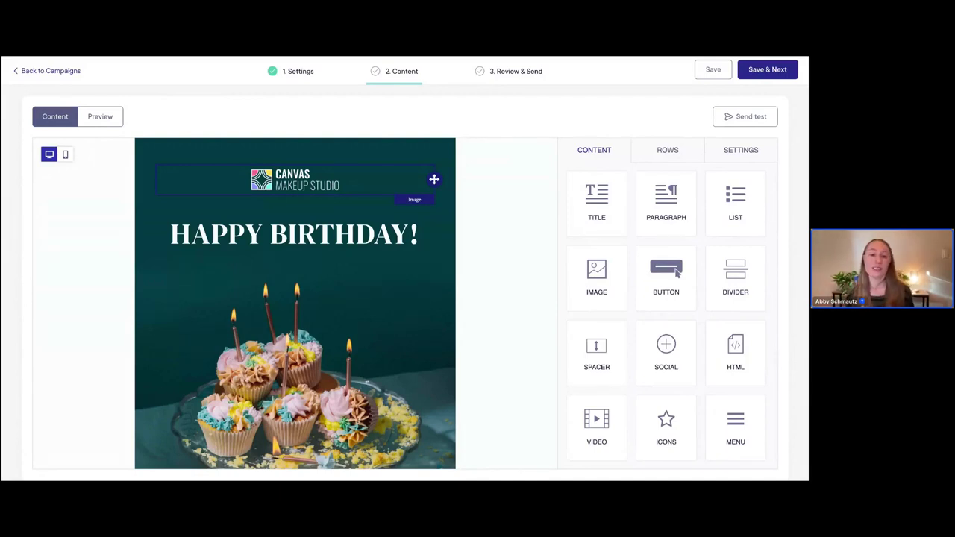
left_click(309, 188)
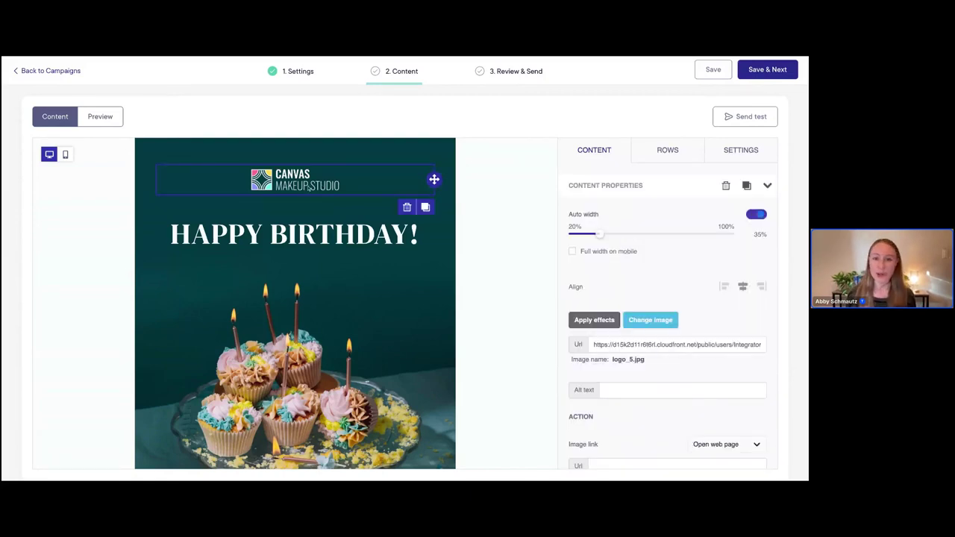
left_click(756, 214)
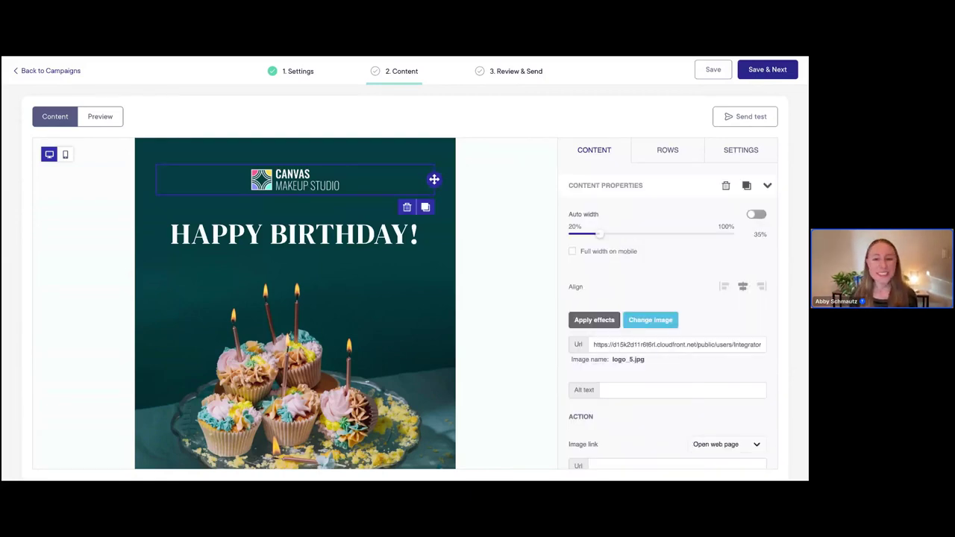
Replace the header logo with seven-lakes-birthday-green-full-logo.png from the Logo Assets folder and set its width to 100%
left_click(651, 321)
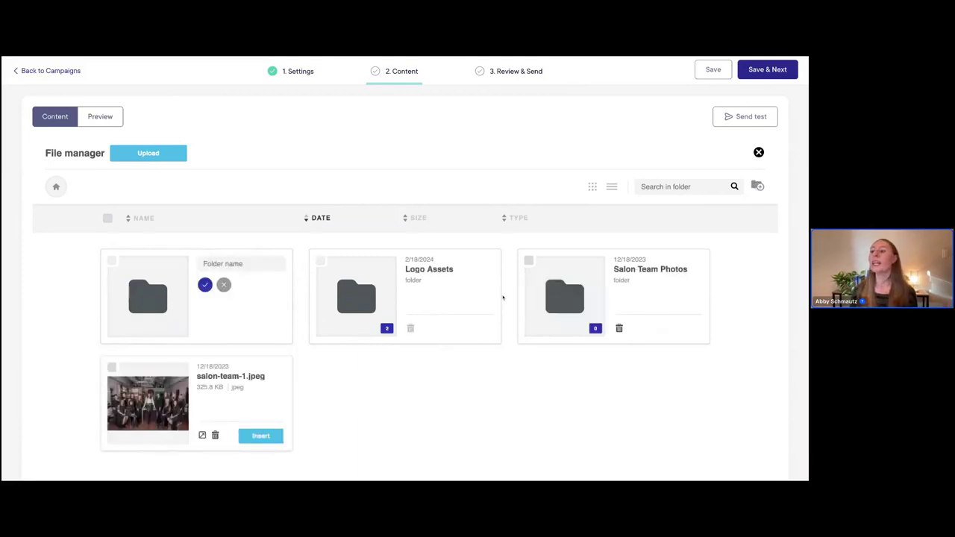
left_click(224, 285)
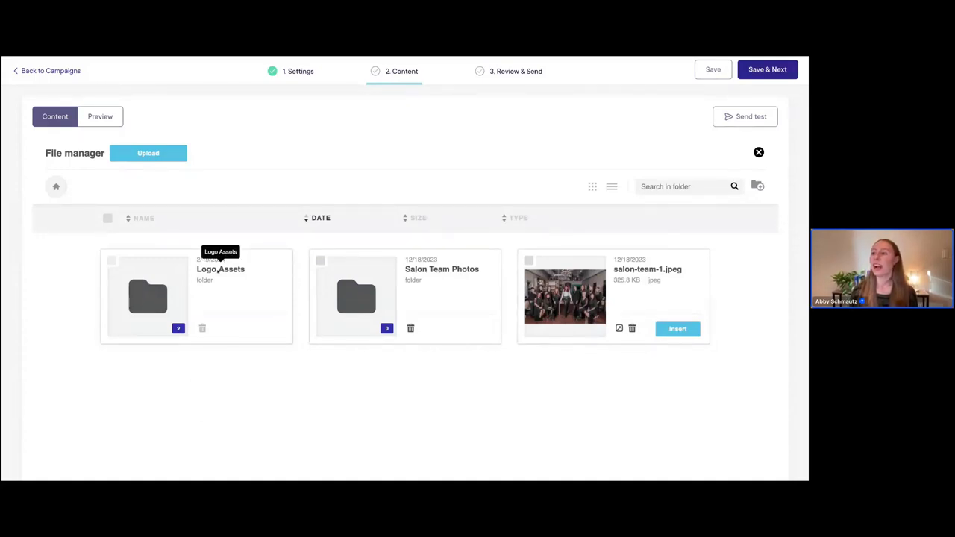
scroll(195, 274, "down", 1)
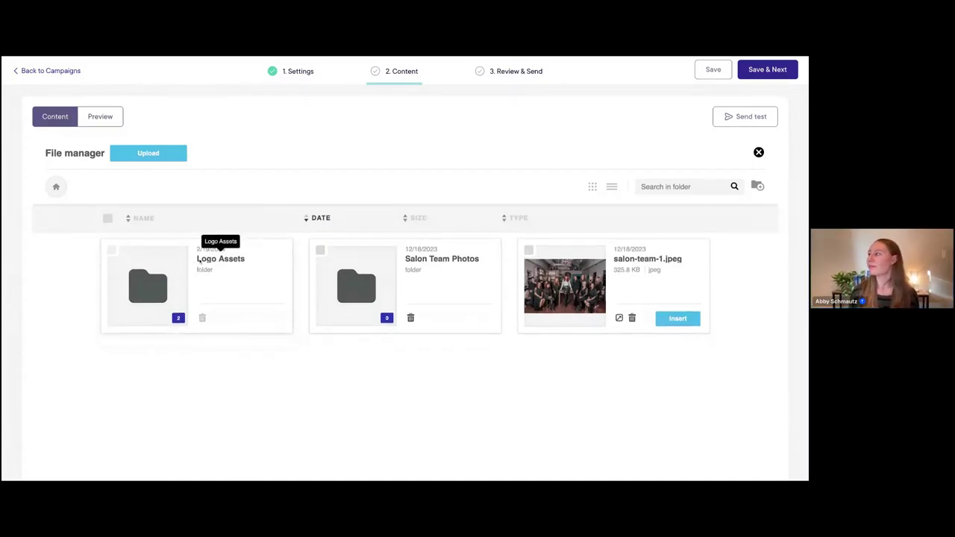
left_click(180, 320)
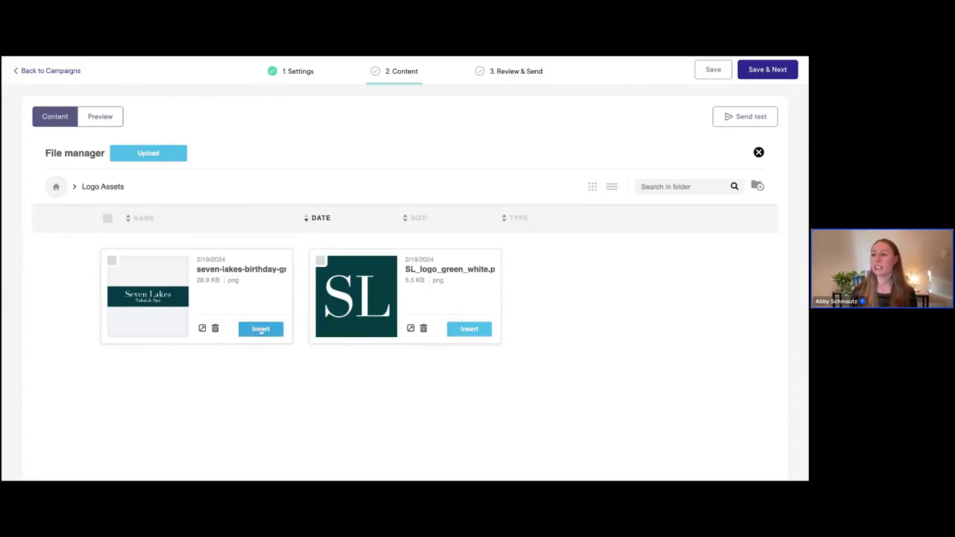
left_click(261, 329)
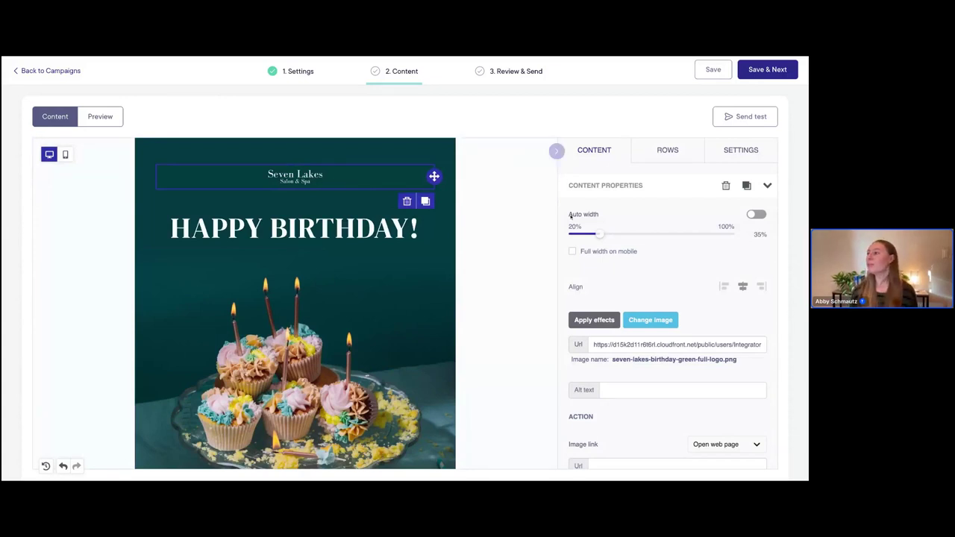
left_click_drag(601, 233, 734, 235)
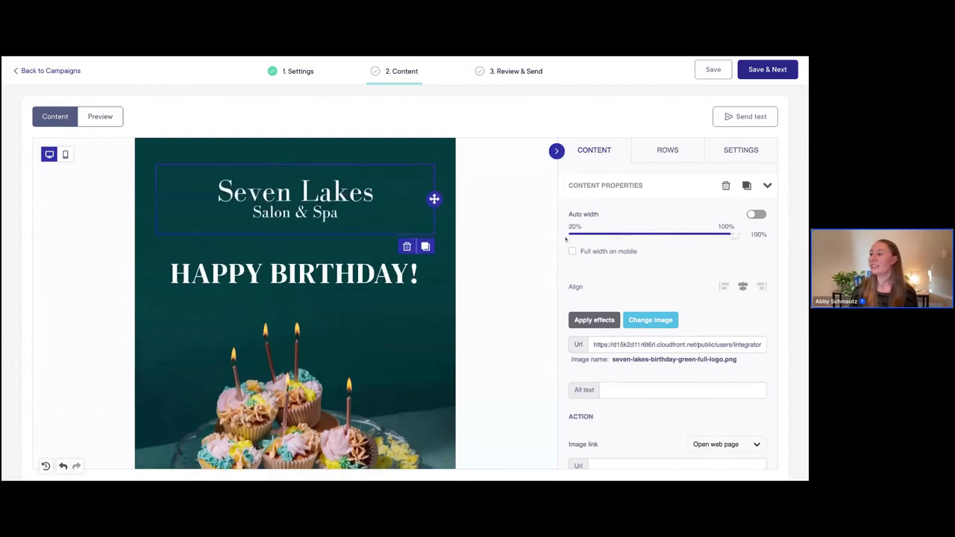
Select the logo's row to view its properties and look over the email down to the paragraph below the cupcake image
left_click(480, 227)
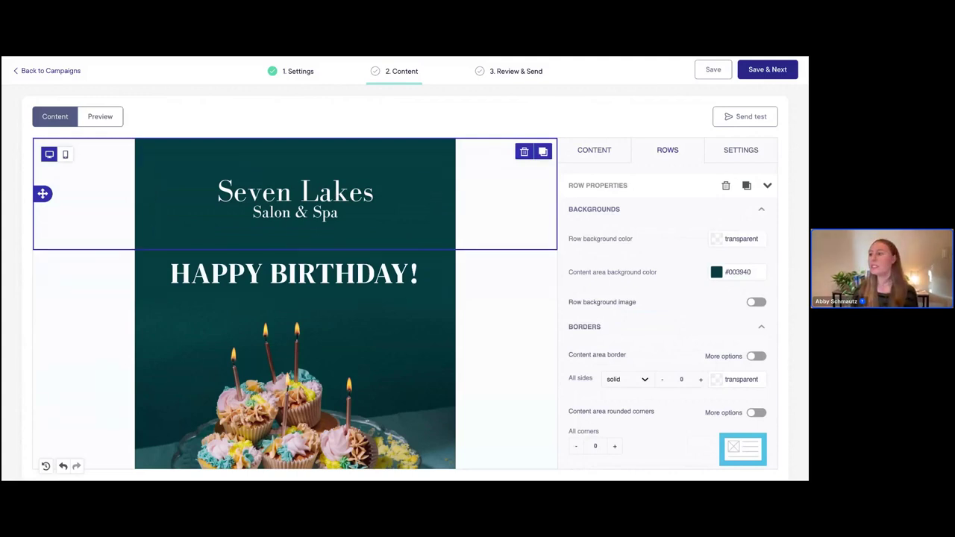
scroll(381, 284, "down", 1)
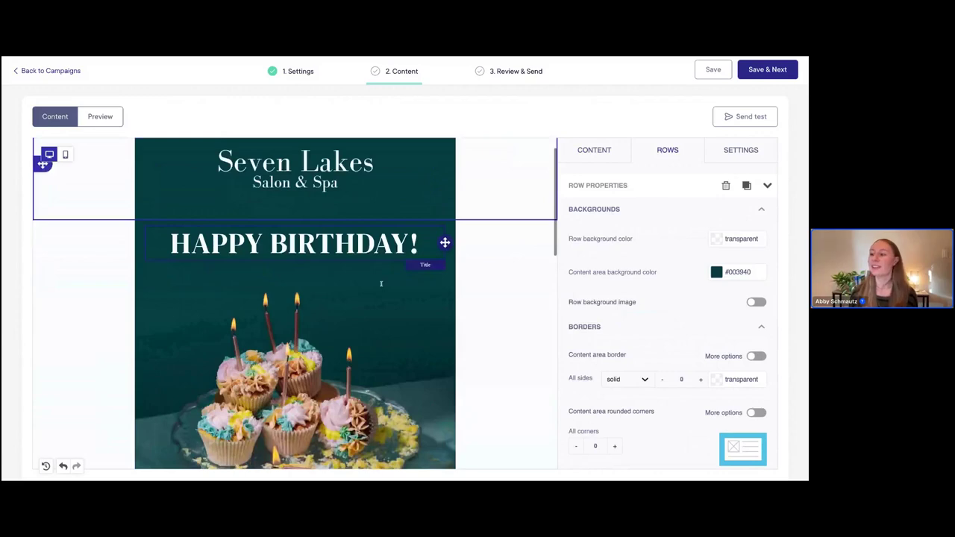
scroll(381, 284, "down", 2)
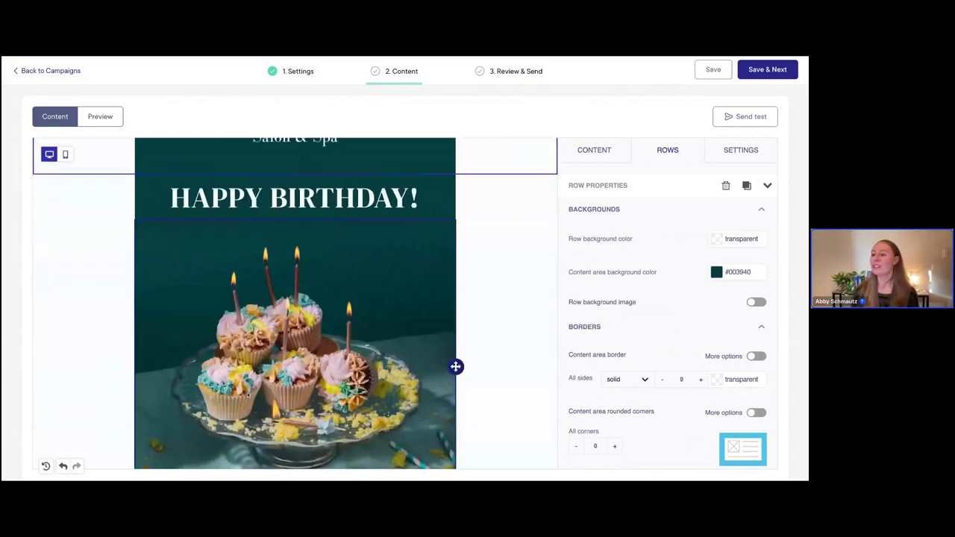
scroll(248, 395, "down", 6)
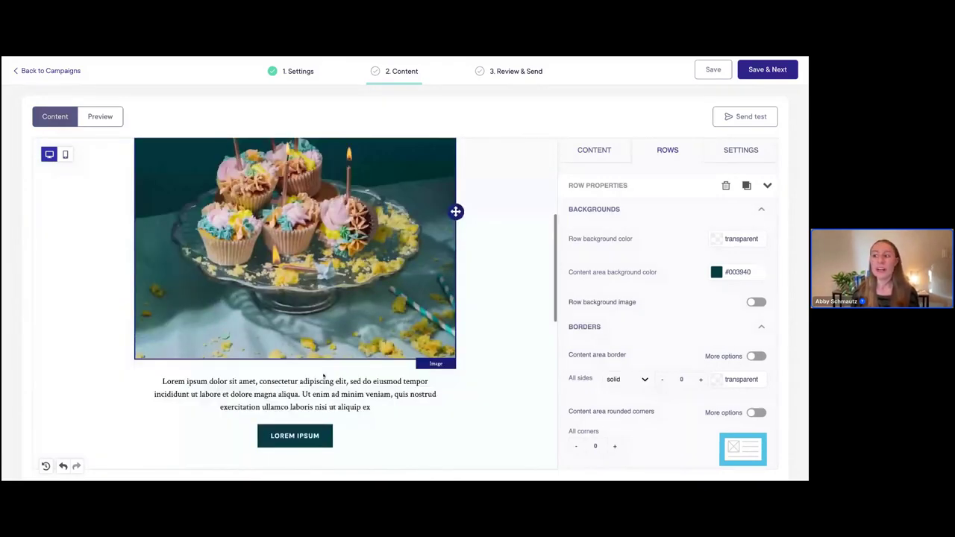
scroll(323, 376, "down", 2)
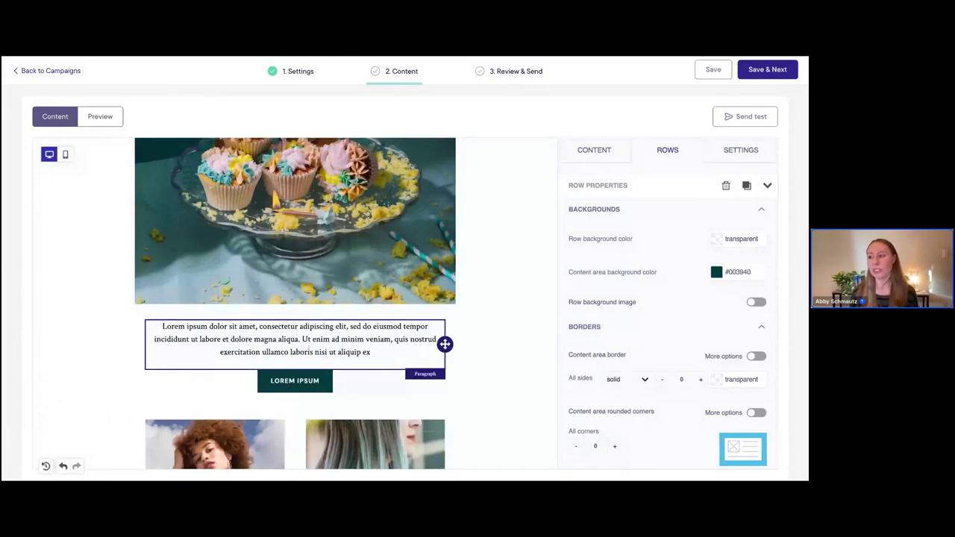
scroll(309, 351, "down", 1)
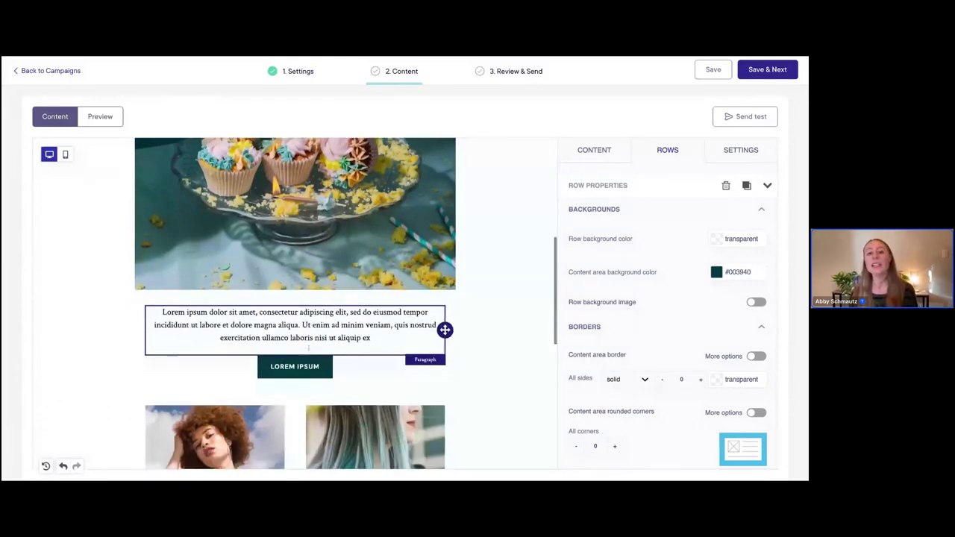
Clear all the Lorem ipsum placeholder text from the paragraph below the cupcake image
left_click(308, 348)
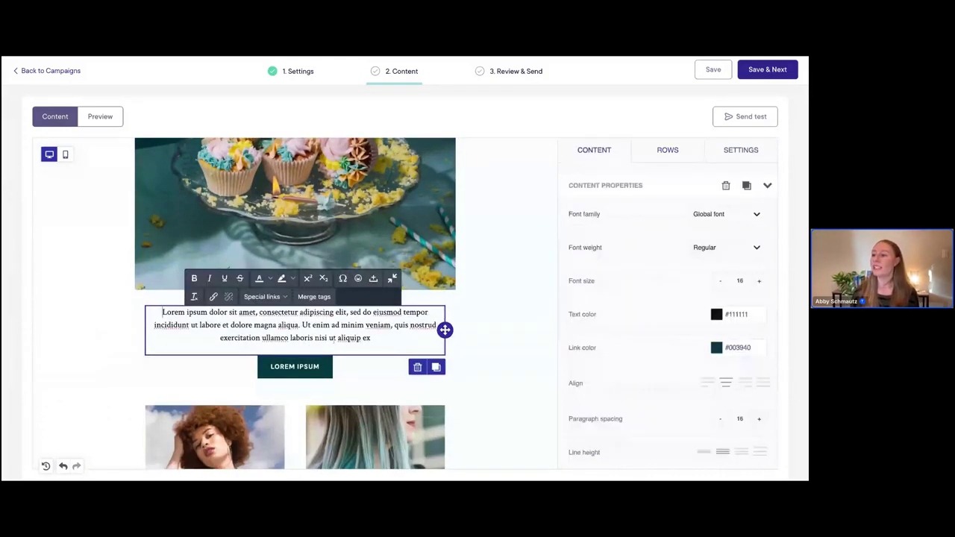
left_click(371, 338)
left_click_drag(371, 337, 206, 312)
key("BackSpace")
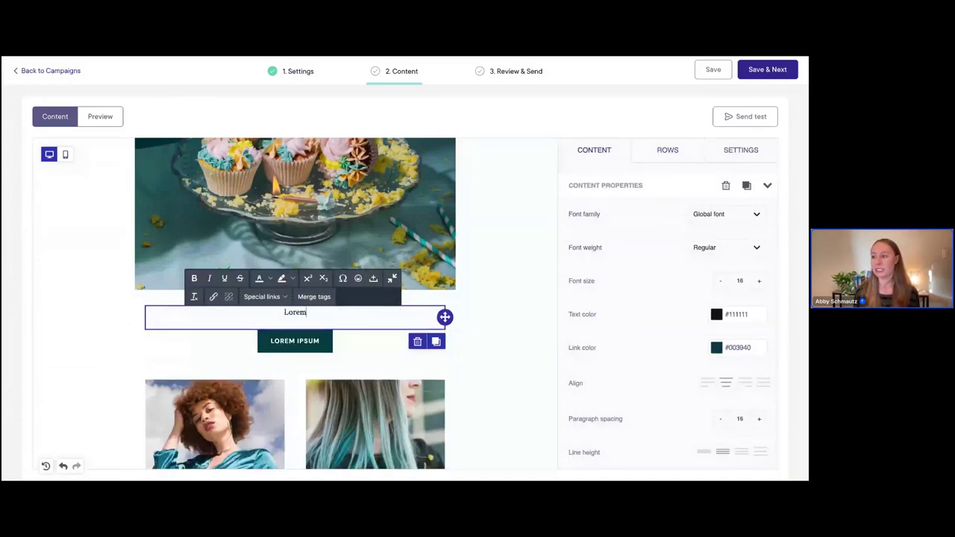
key("BackSpace")
key("BackSpace")
key("BackSpace")
key("BackSpace")
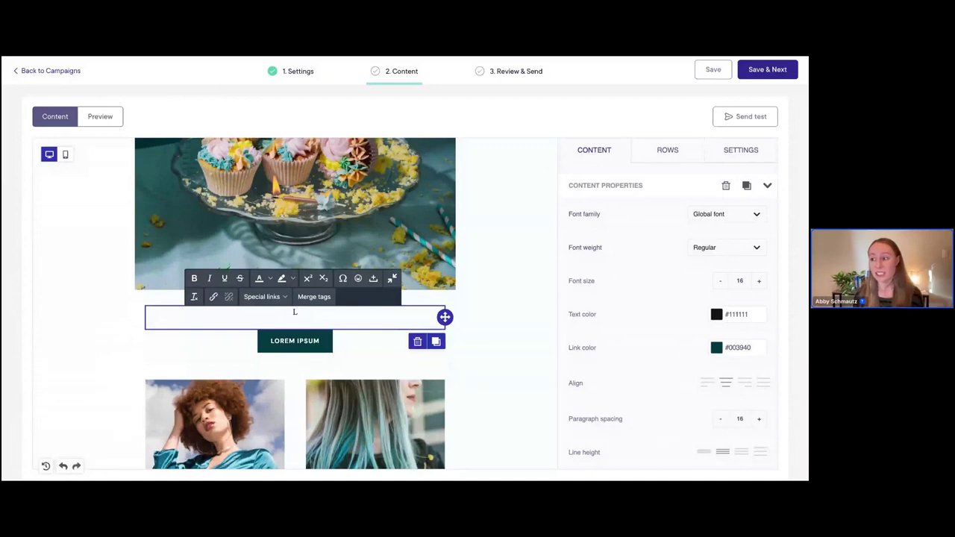
key("BackSpace")
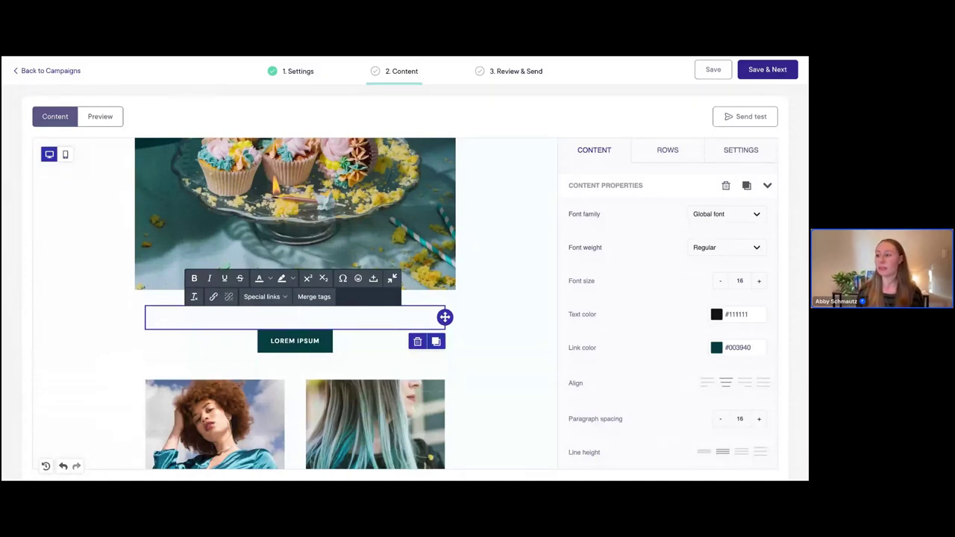
Write the greeting "Hi, can you believe it's almost your birthday?" in the emptied paragraph
type("Hi,")
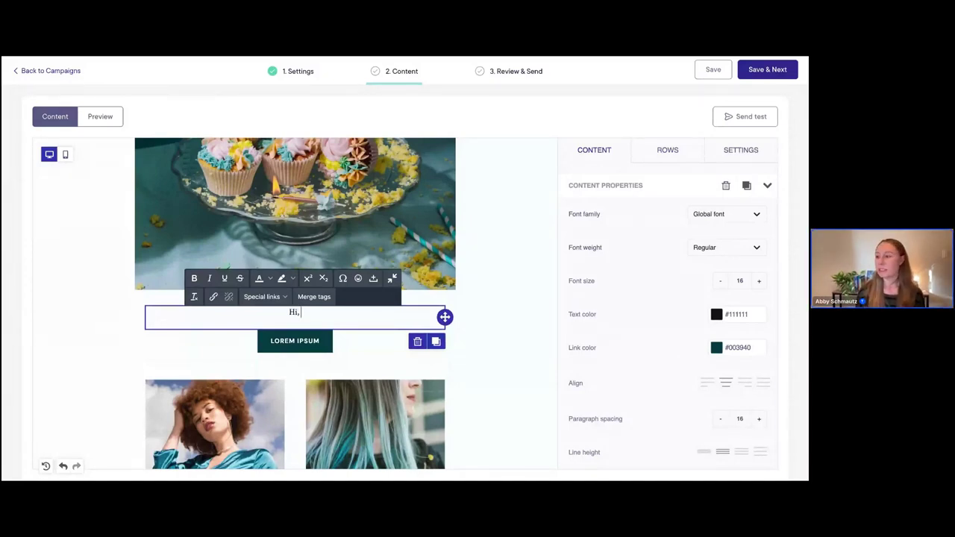
type(" can you believe i")
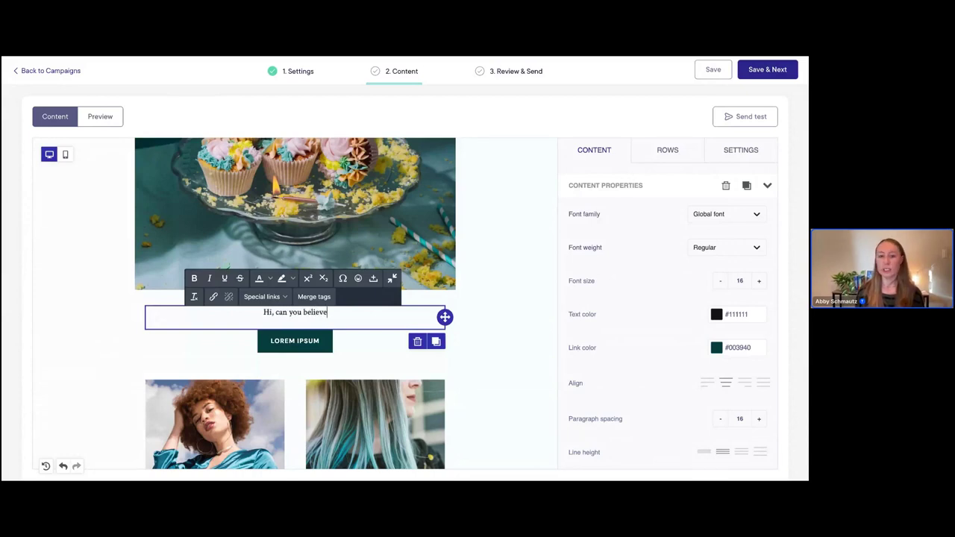
type("l")
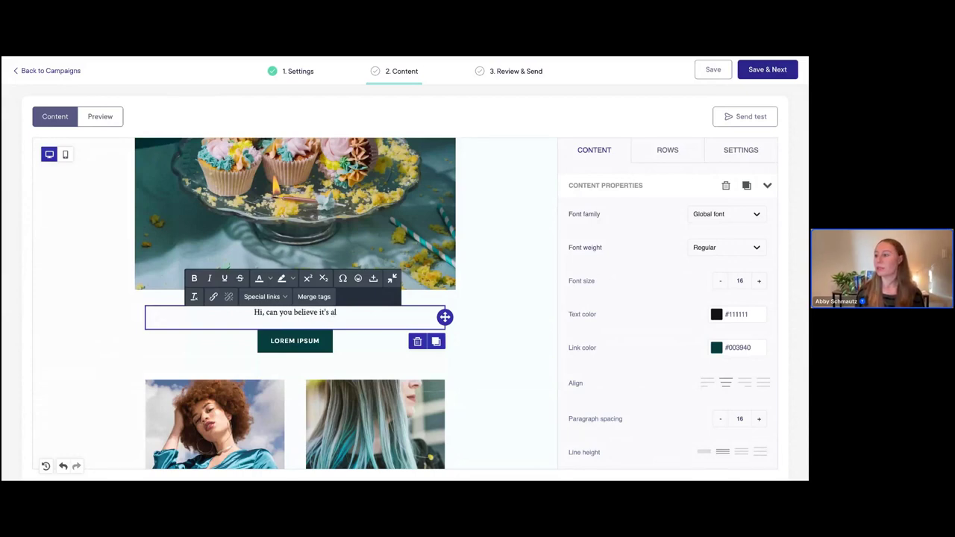
type("most your birthday?")
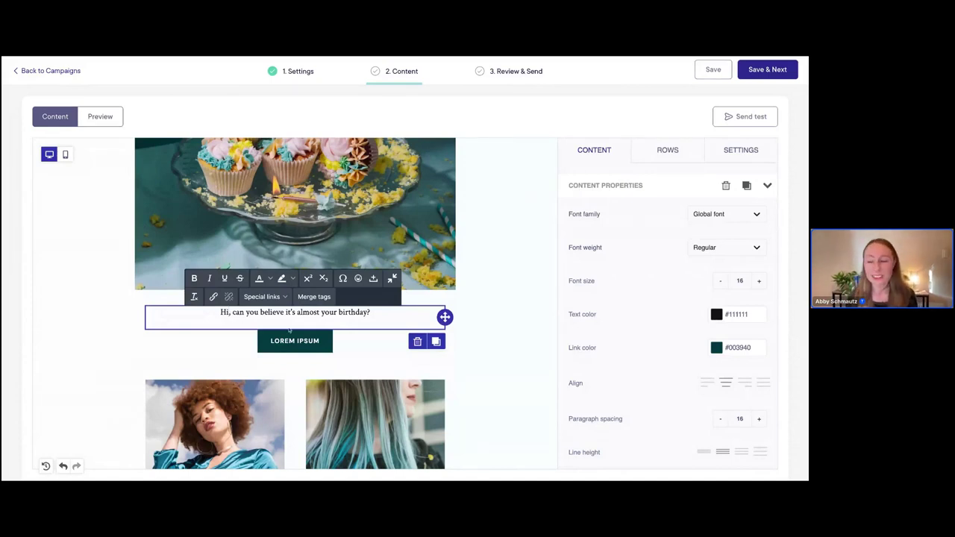
Insert the First Name merge tag between "Hi" and the comma in the greeting line
left_click(229, 313)
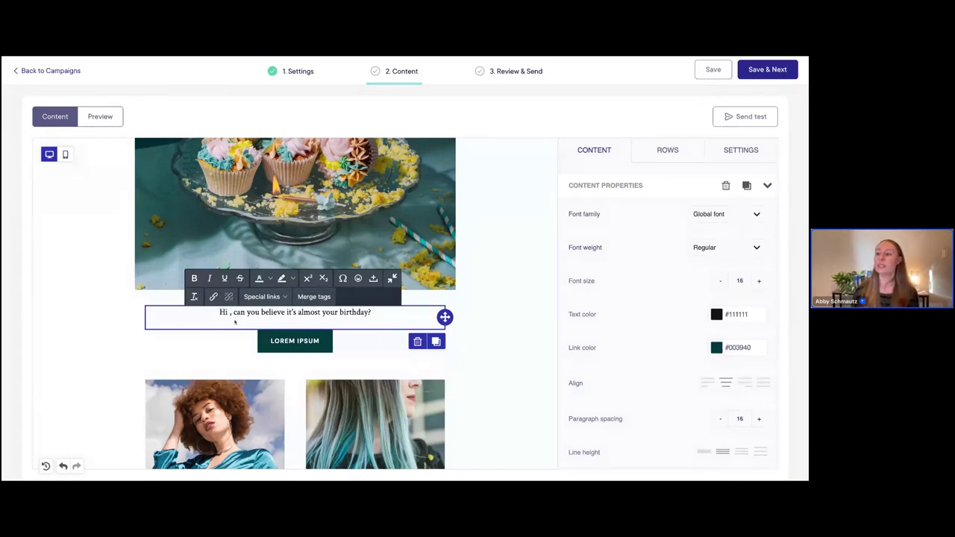
left_click(316, 297)
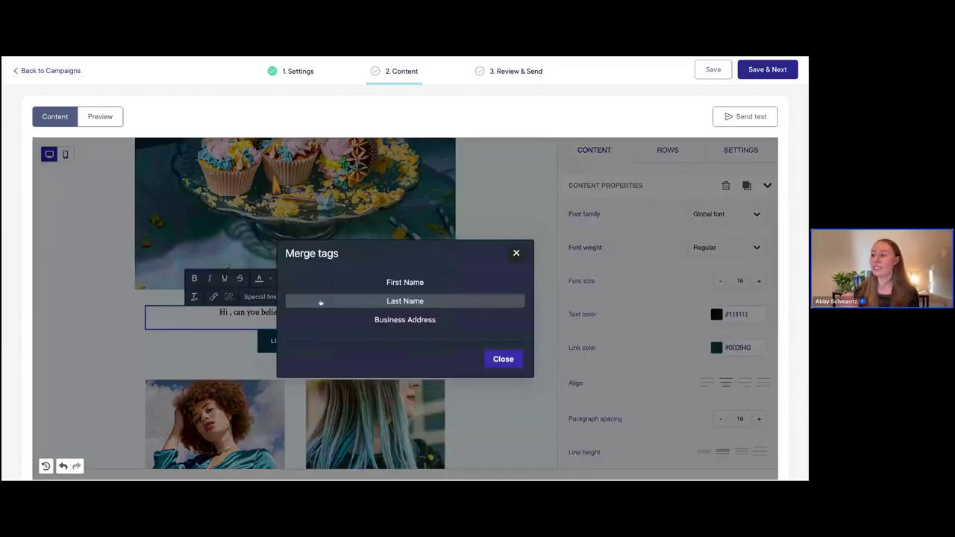
left_click(404, 283)
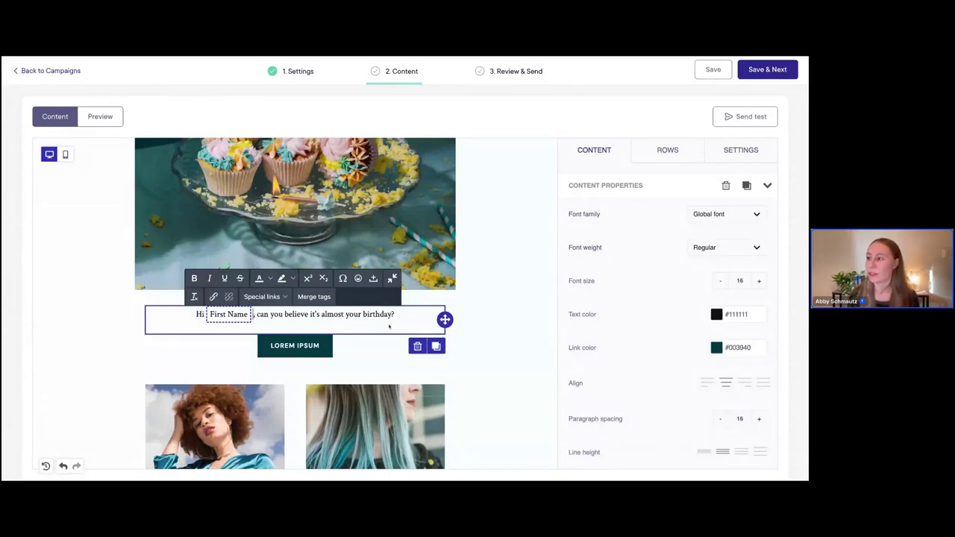
Start a new paragraph below the greeting with "Celebrate in style! During March, you can get 20% off all services and 15% off all retail products."
key("Return")
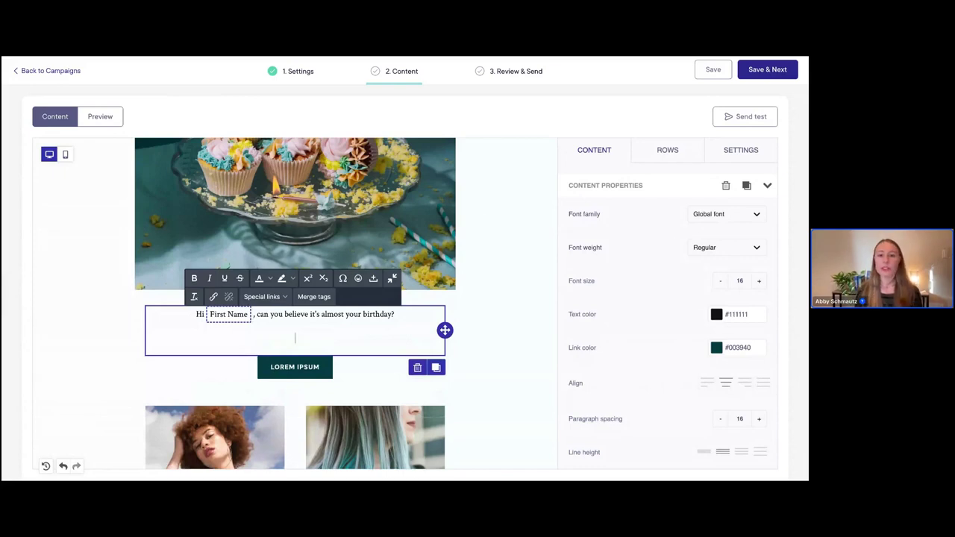
type("C")
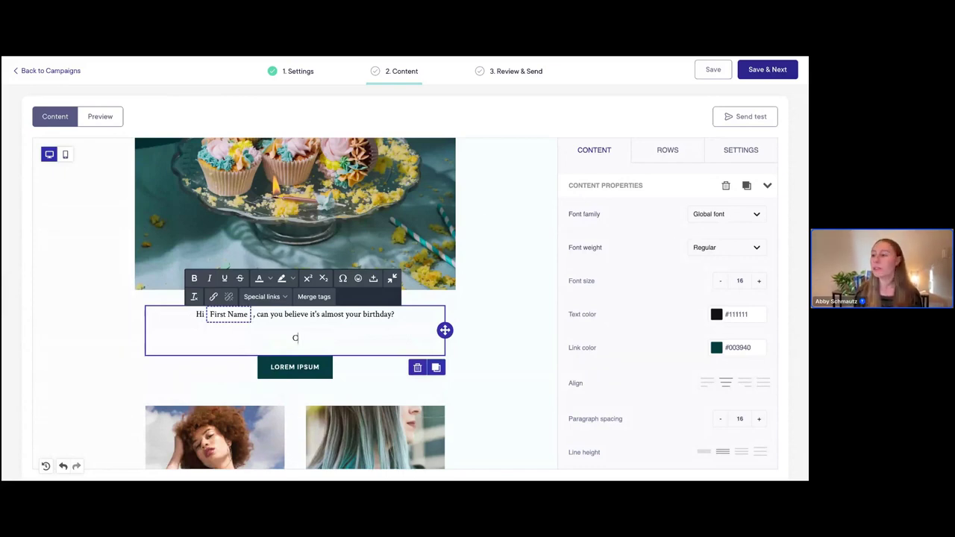
type("elebrate in s")
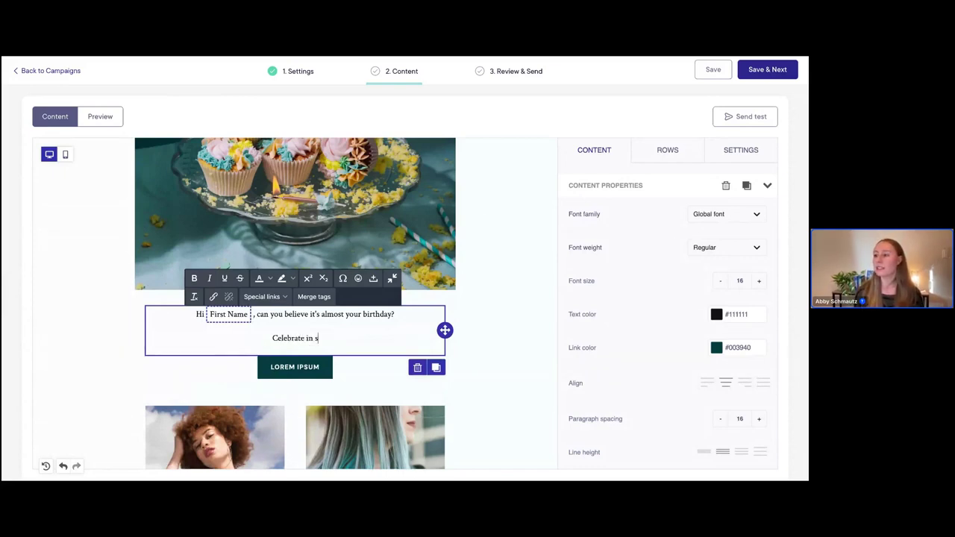
type("tyle!")
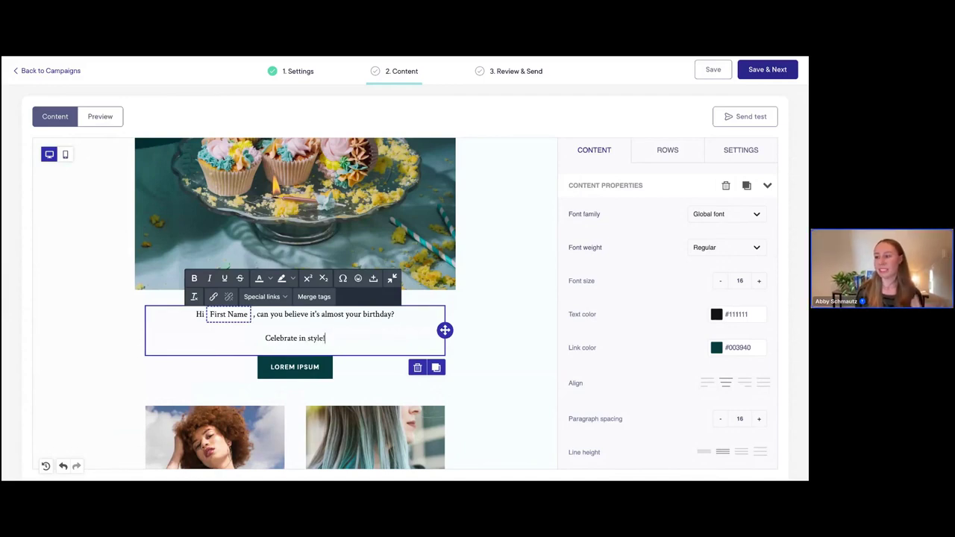
type(" D")
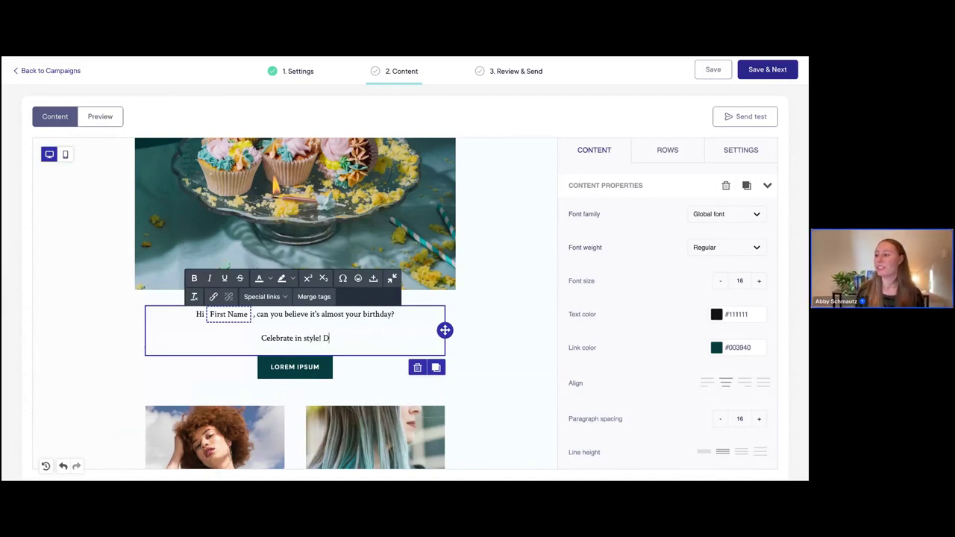
type("uring March")
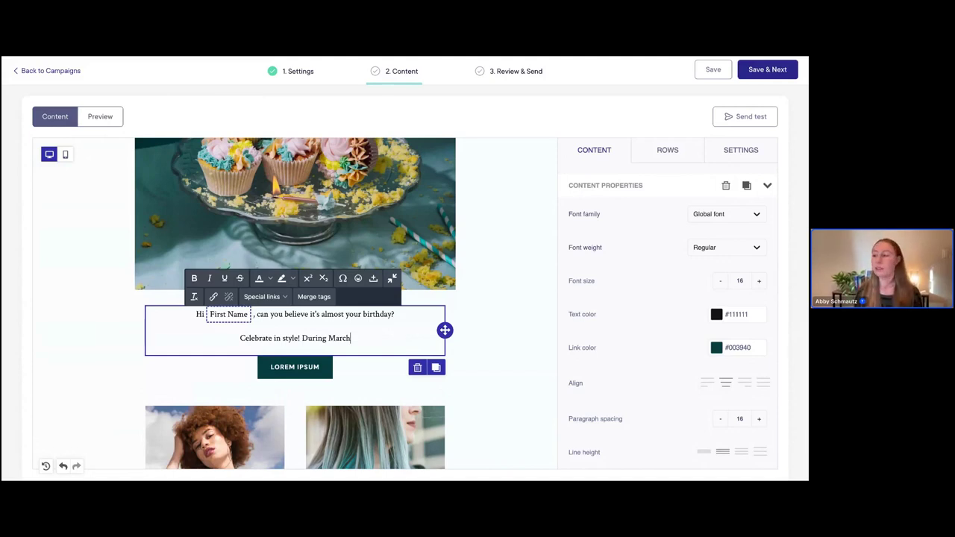
type(", you can get")
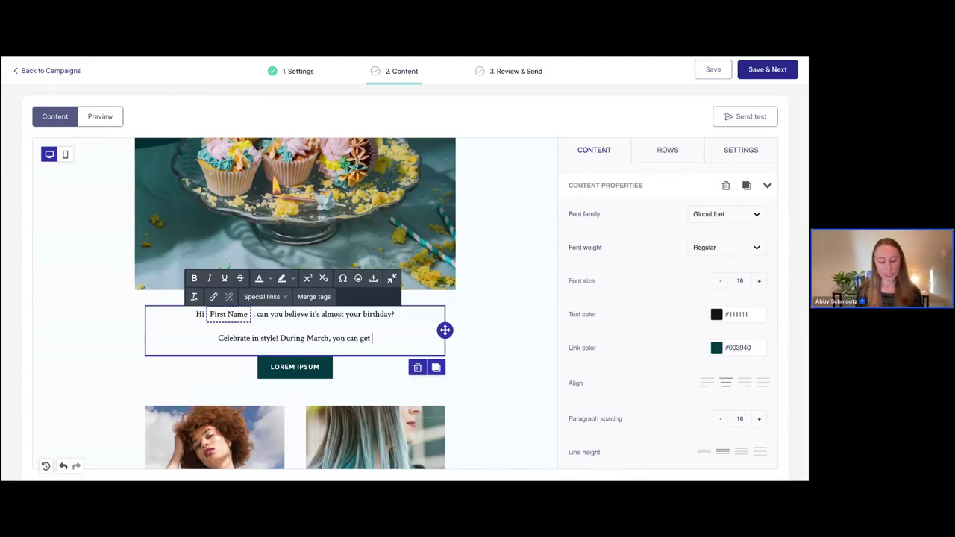
type(" 20% off all services")
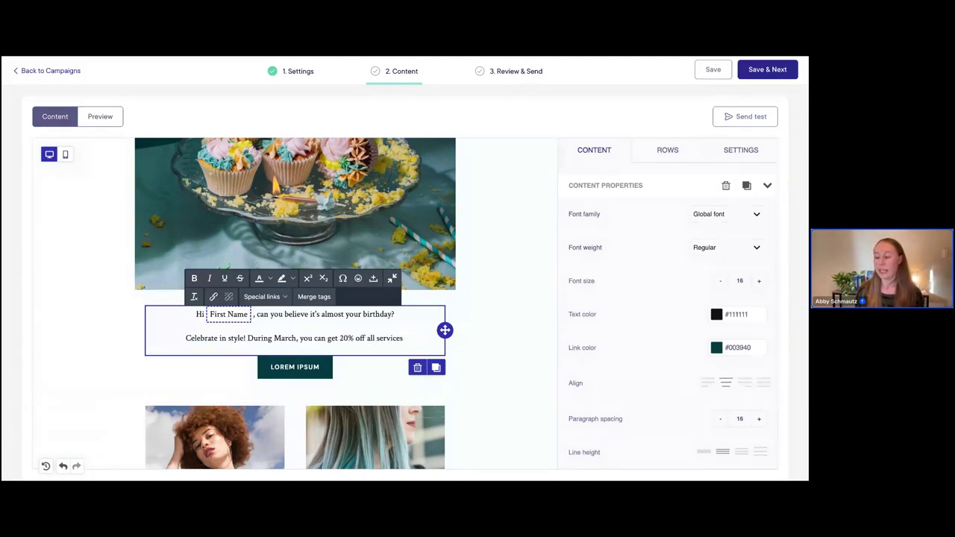
type(" and 15% off a")
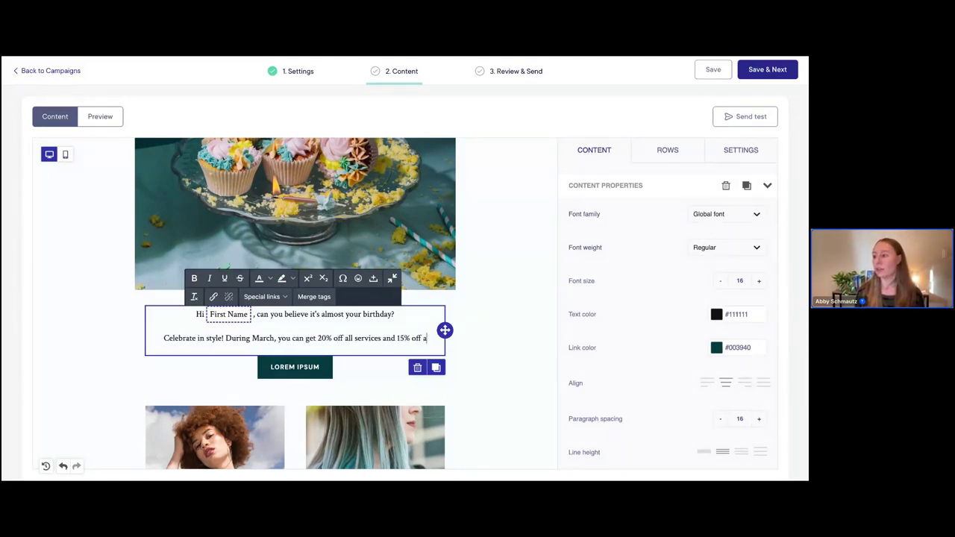
type("ll re")
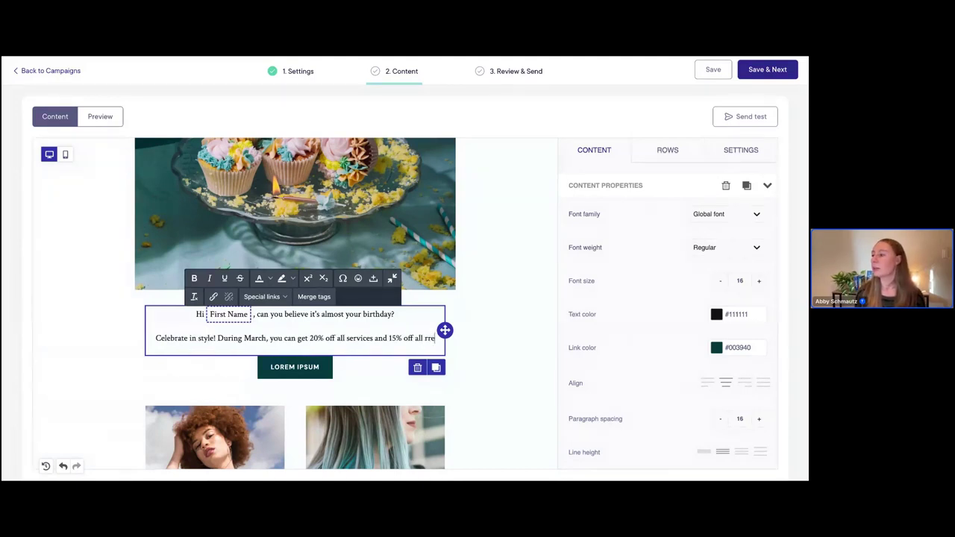
type("tail")
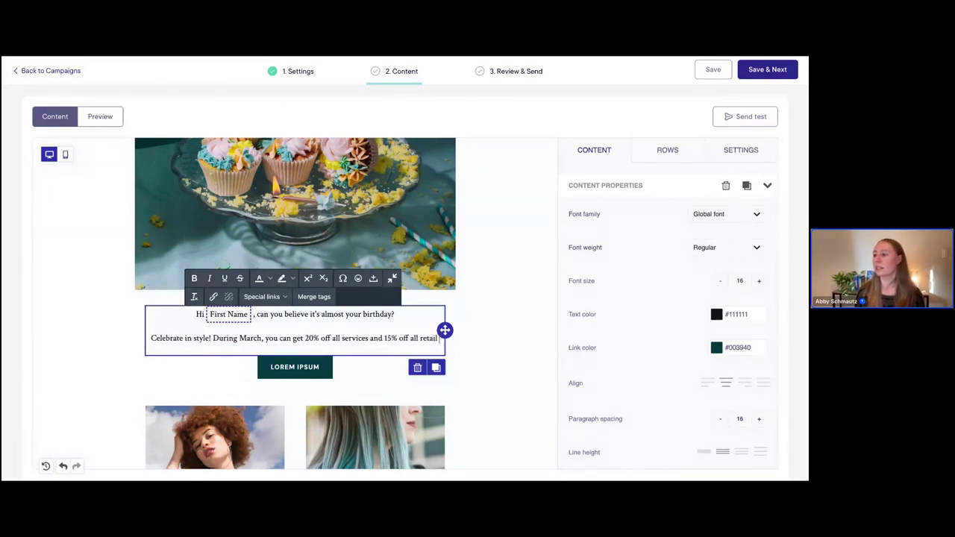
type(" products.")
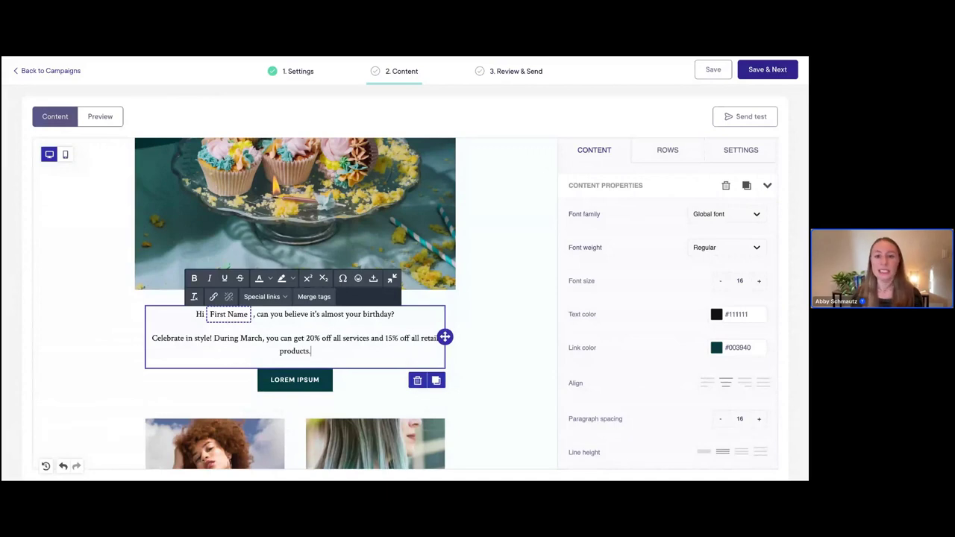
Add the sentence "Just mention the March birthday promo." to the end of the discount paragraph
type(" Just mentio")
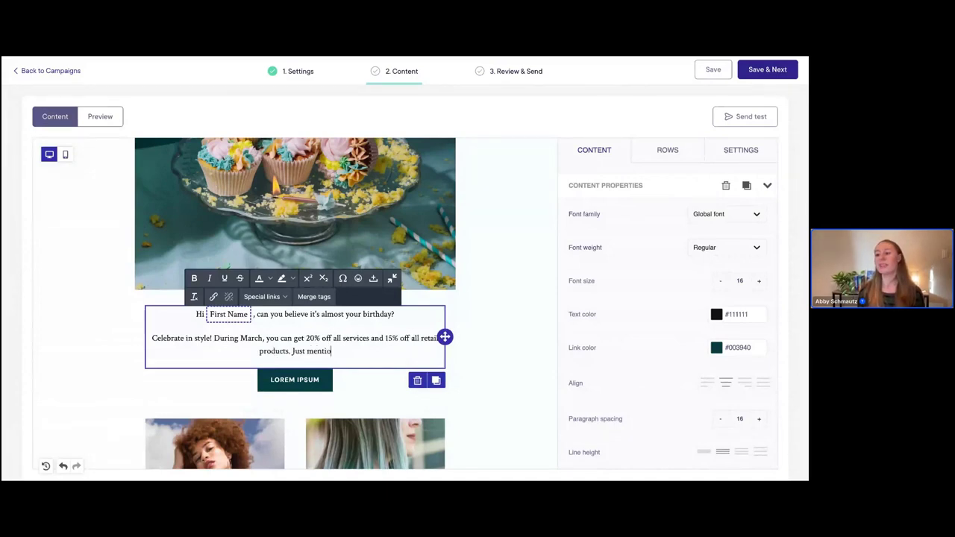
type("n the")
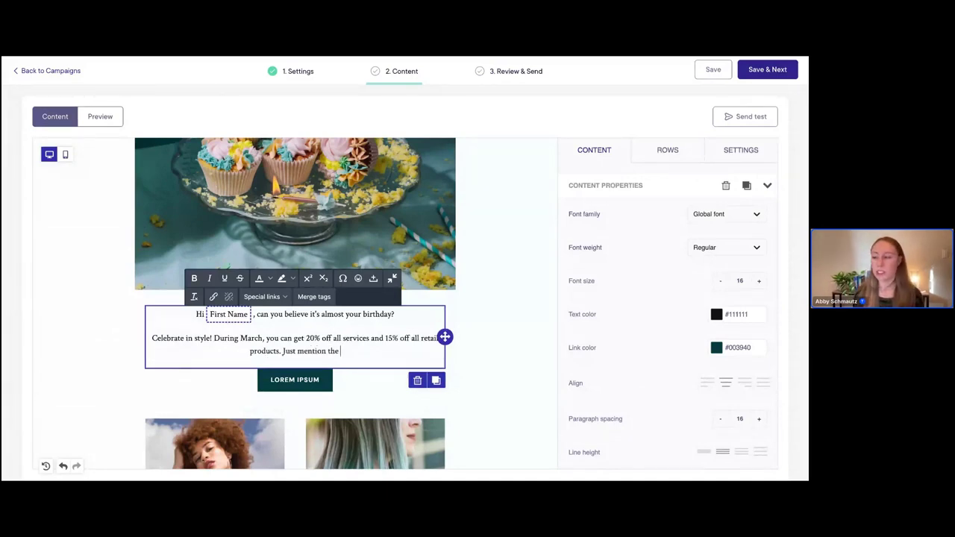
type(" March bir")
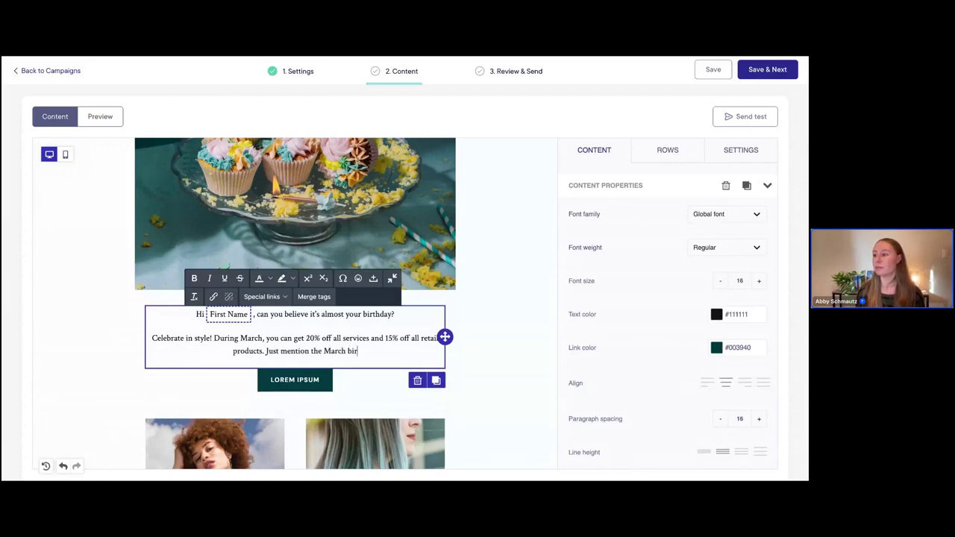
type("thday")
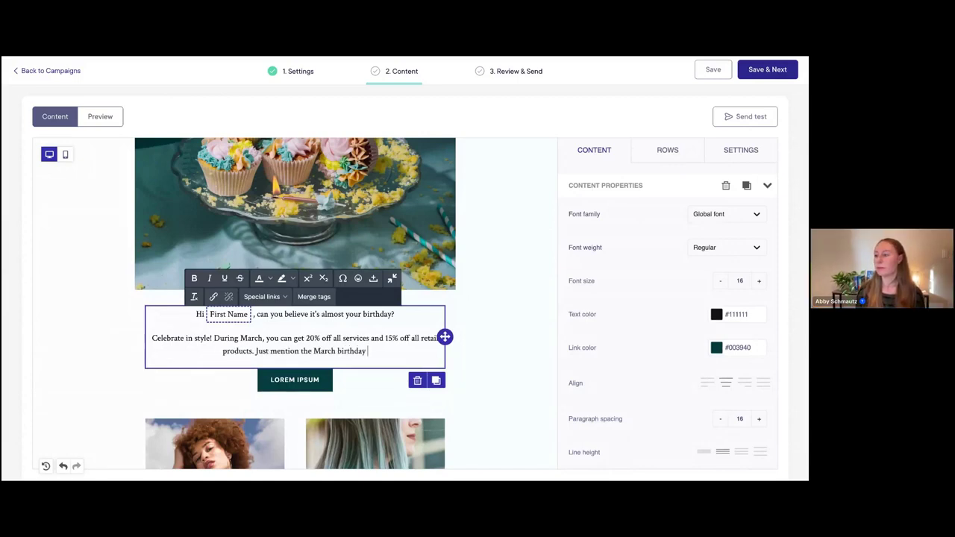
type(" promo.")
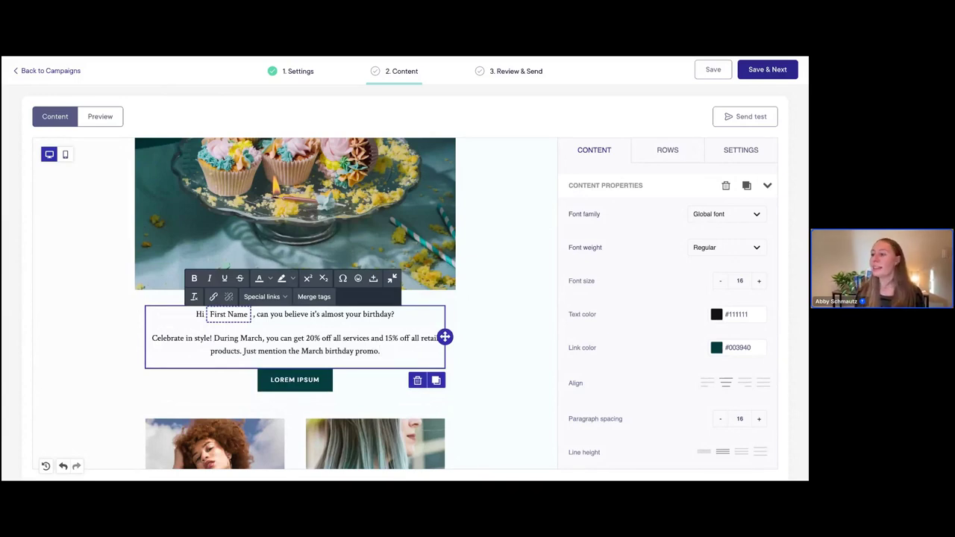
Add the closing line "Book now before slots fill up!" as a separate paragraph below the promo text
key("Return")
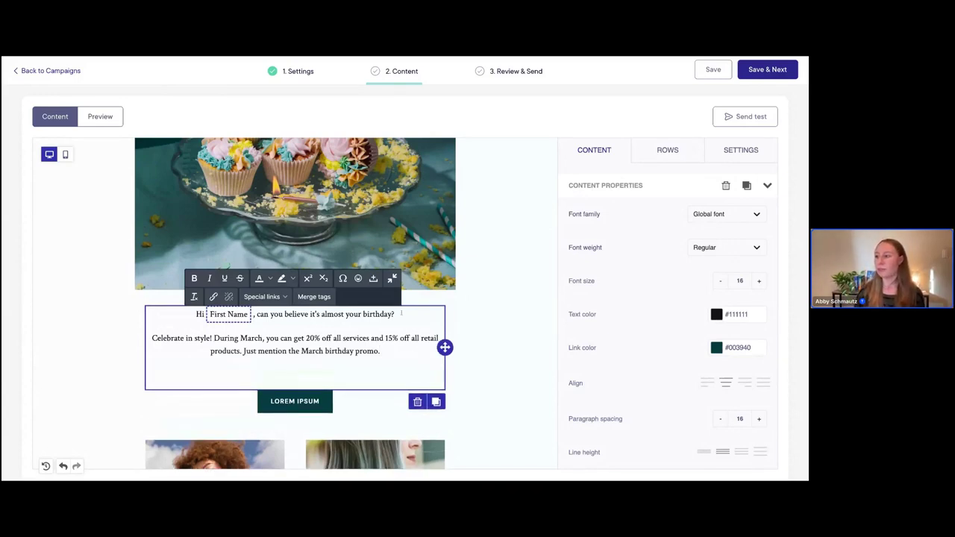
scroll(411, 308, "down", 1)
type("Boo")
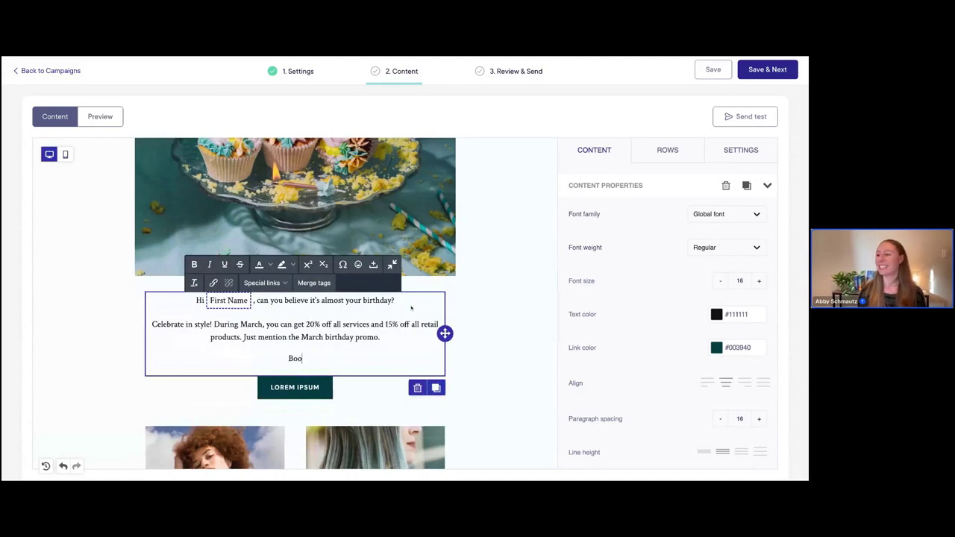
type("k now before slots fill")
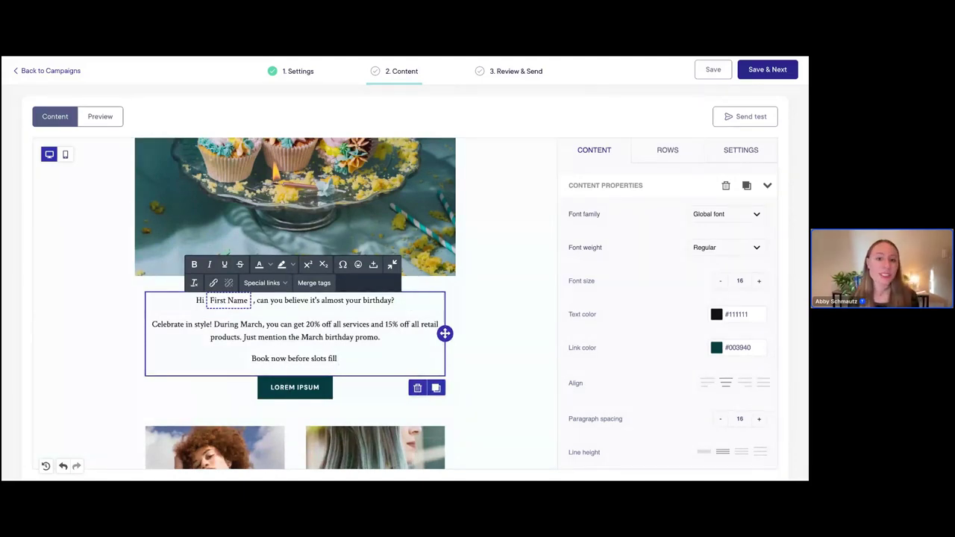
type(" up")
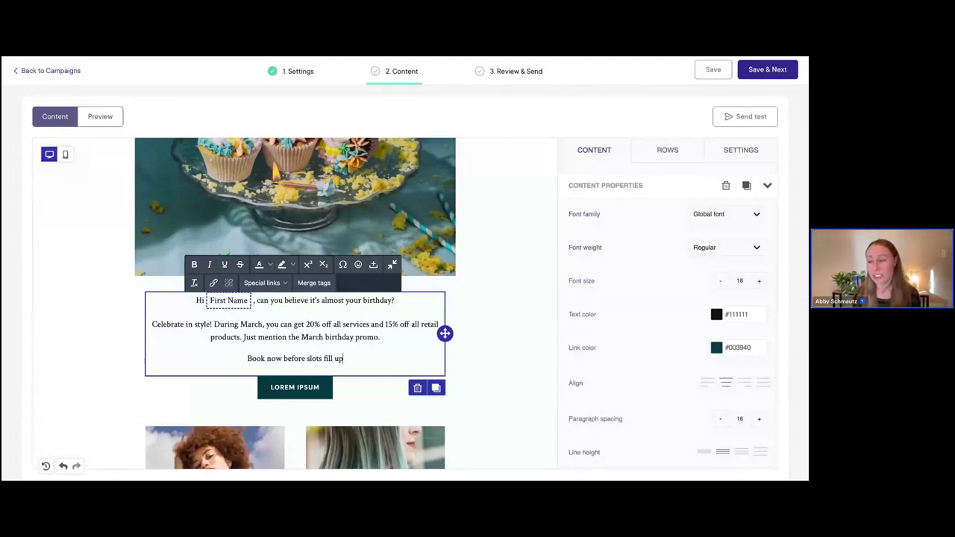
type("!")
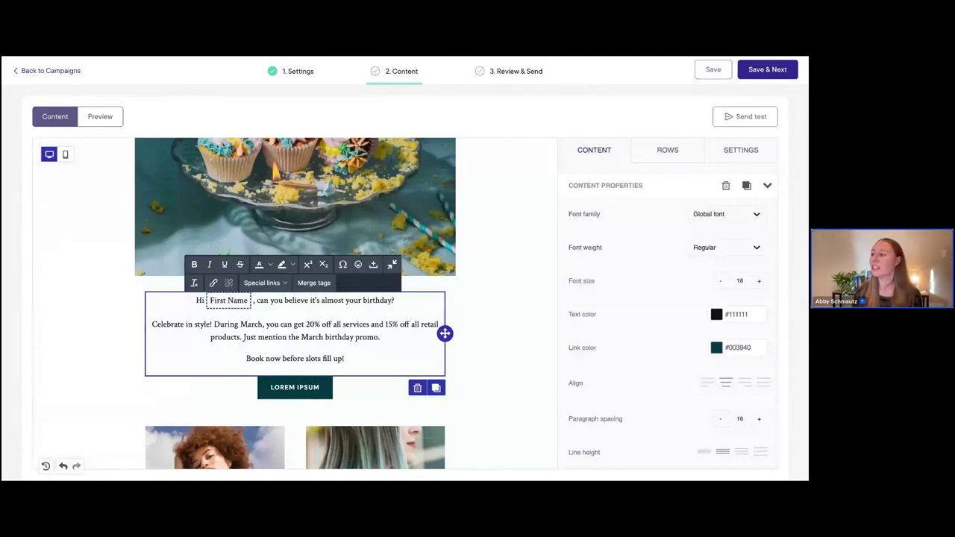
Select the whole birthday message from closing line to greeting and set its font size to 17
key("shift+Up")
key("shift+Up")
key("shift+Up")
key("shift+Up")
key("shift+Up")
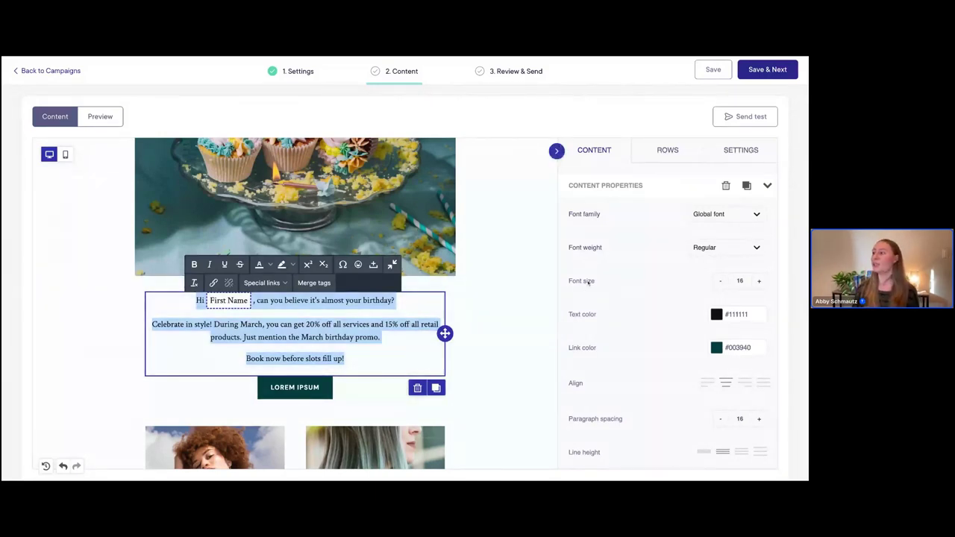
left_click(760, 282)
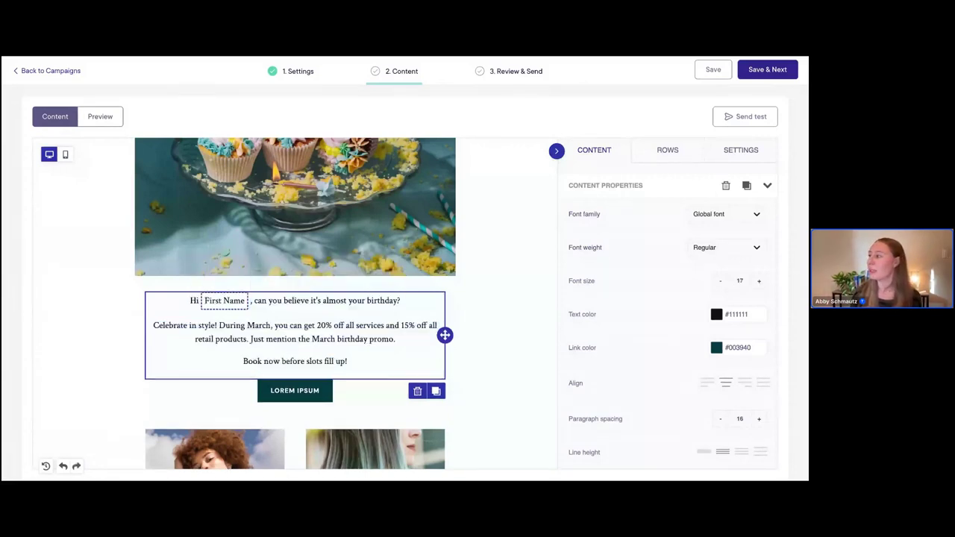
Increase the font size of the whole birthday message to 20 and deselect the text block
left_click(760, 280)
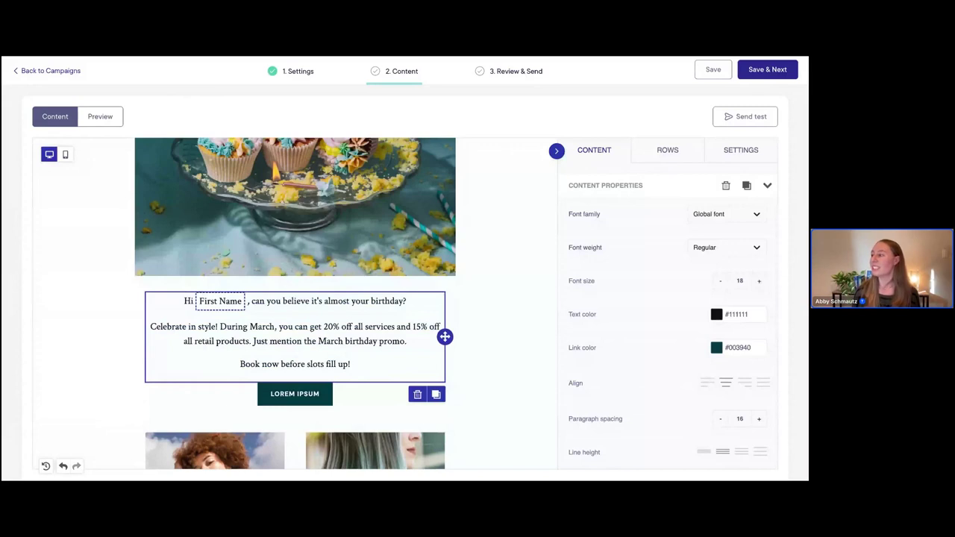
left_click(760, 281)
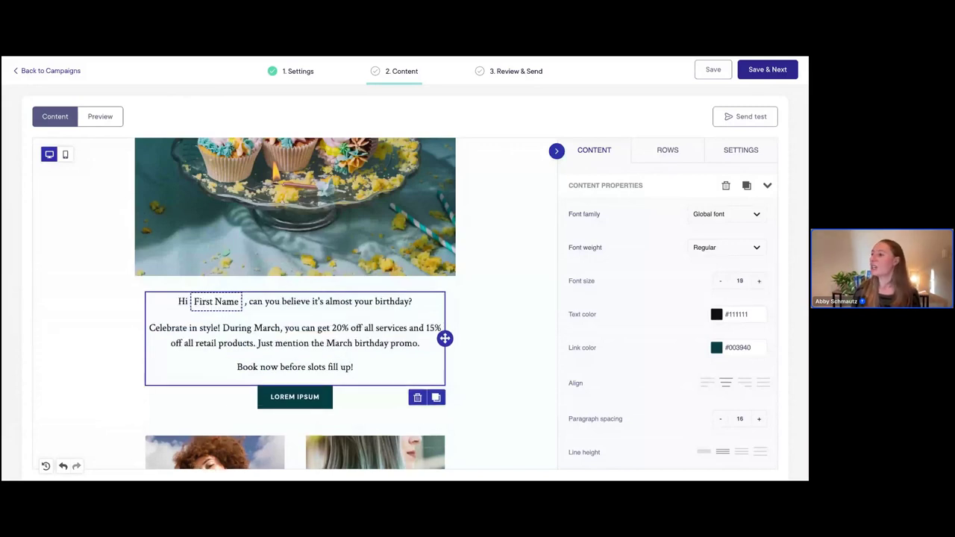
left_click(760, 281)
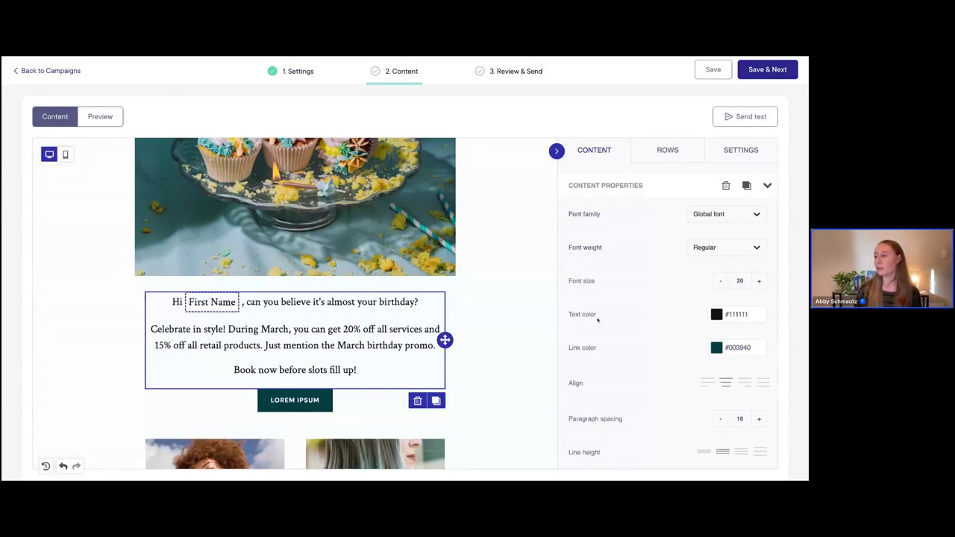
left_click(484, 340)
Replace the placeholder label of the button below the birthday message with "BOOK NOW"
scroll(483, 340, "down", 1)
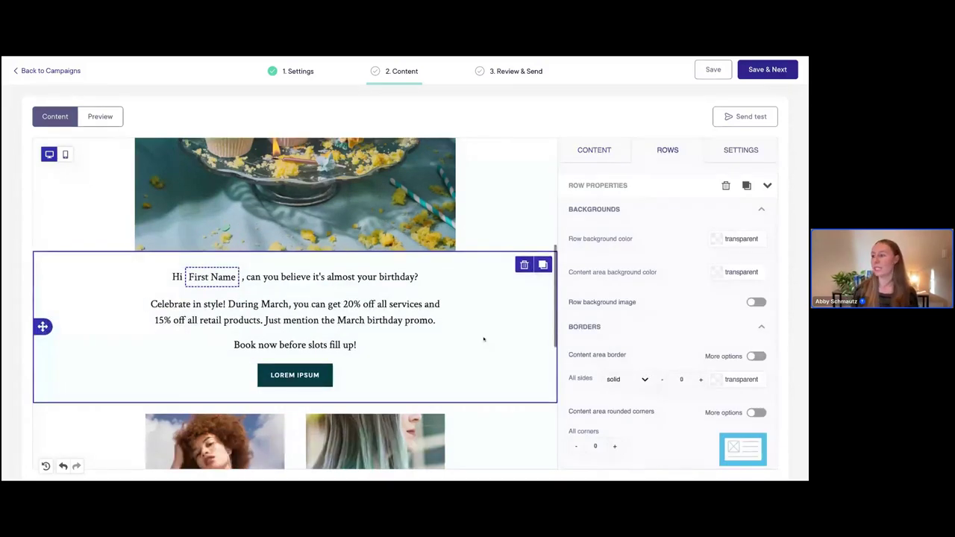
scroll(484, 340, "down", 1)
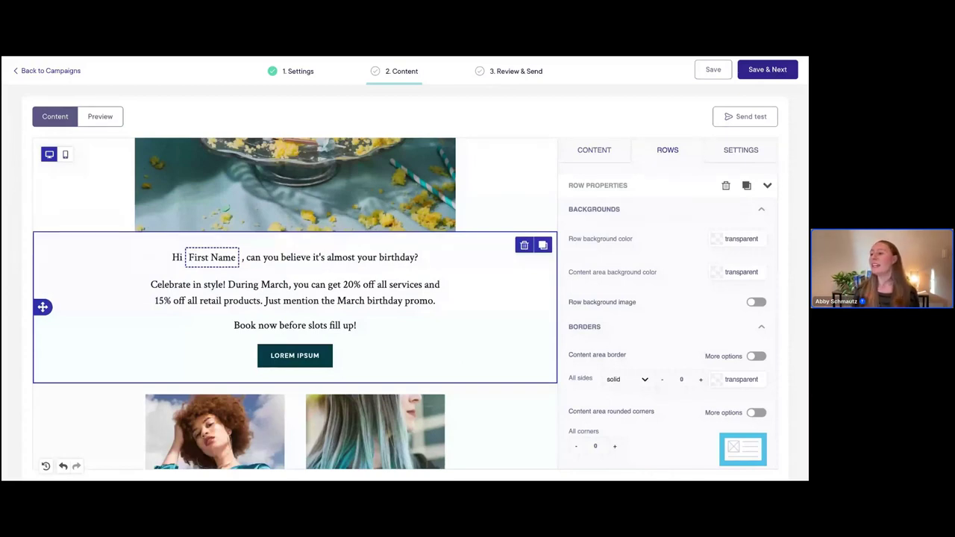
scroll(294, 304, "down", 1)
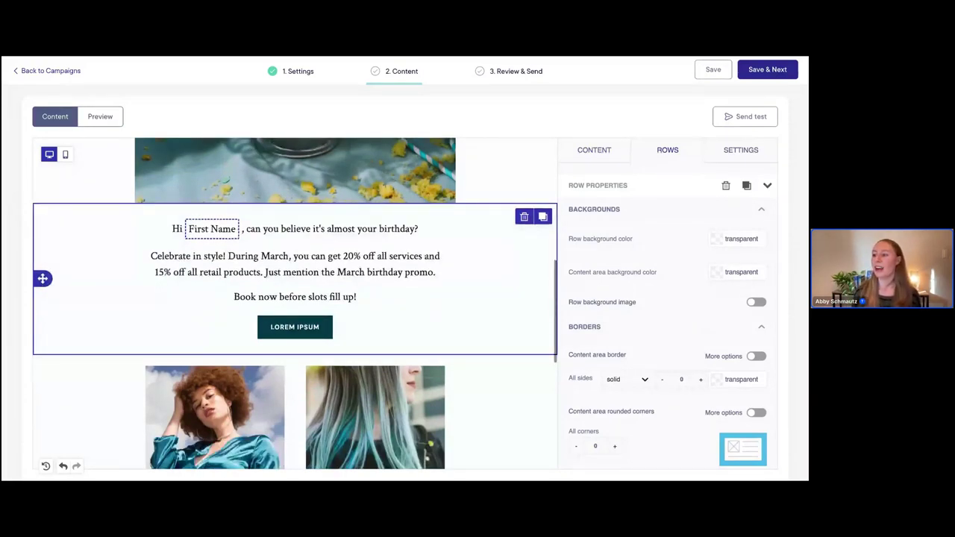
left_click(316, 328)
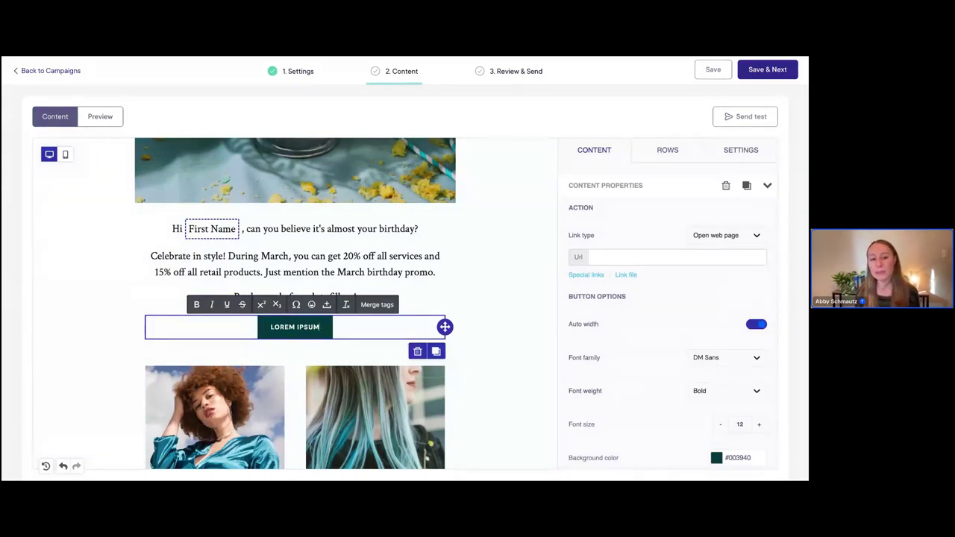
key("BackSpace")
key("BackSpace")
key("BackSpace")
key("BackSpace")
key("BackSpace")
key("BackSpace")
key("BackSpace")
key("BackSpace")
key("BackSpace")
key("BackSpace")
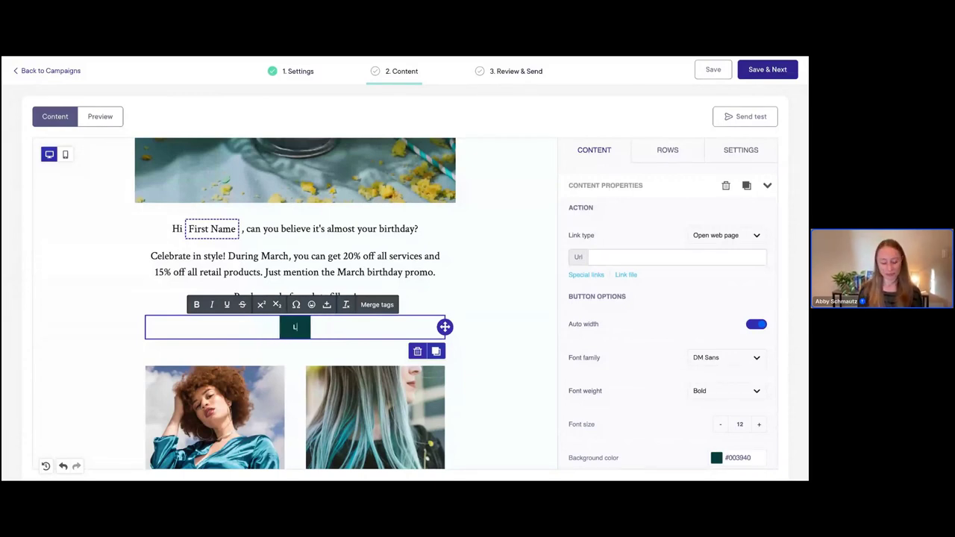
key("BackSpace")
type("B")
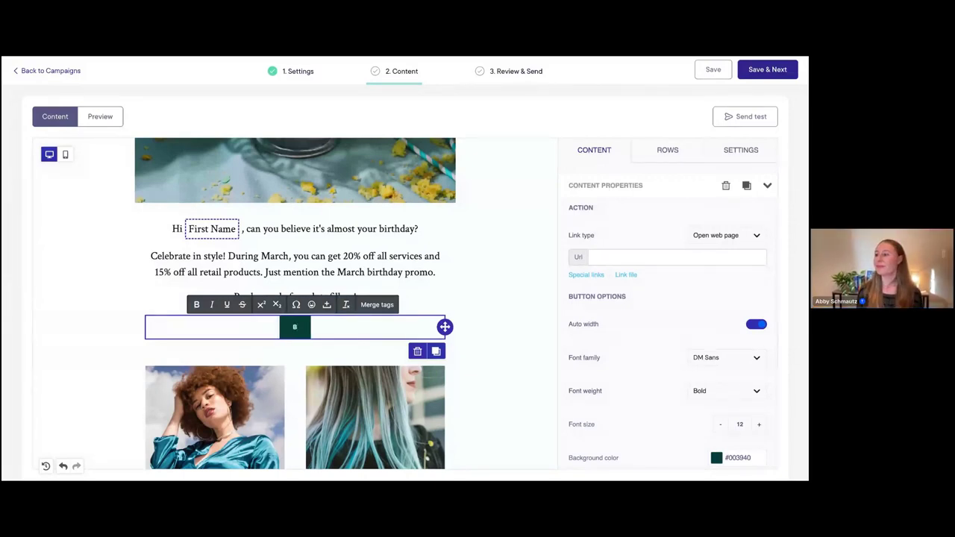
type("OOK NOW")
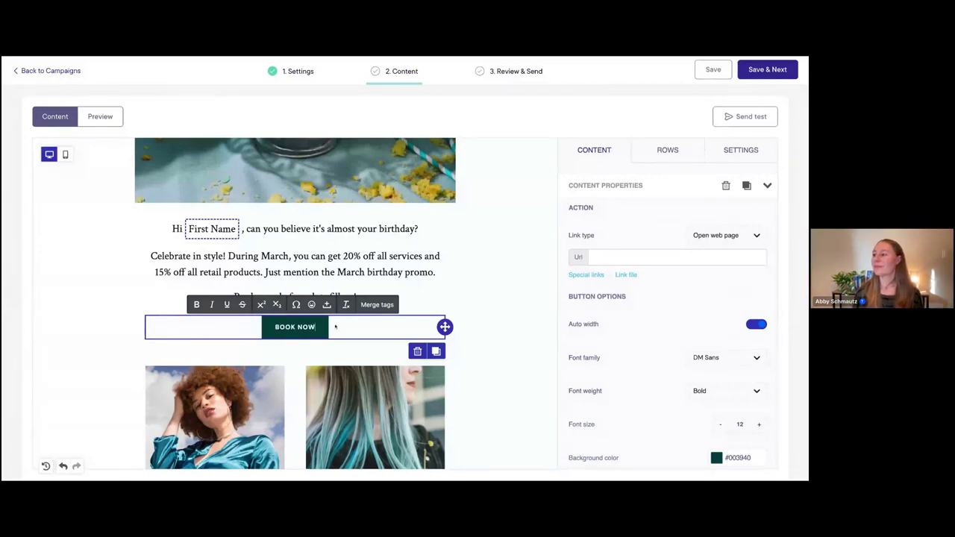
left_click(385, 330)
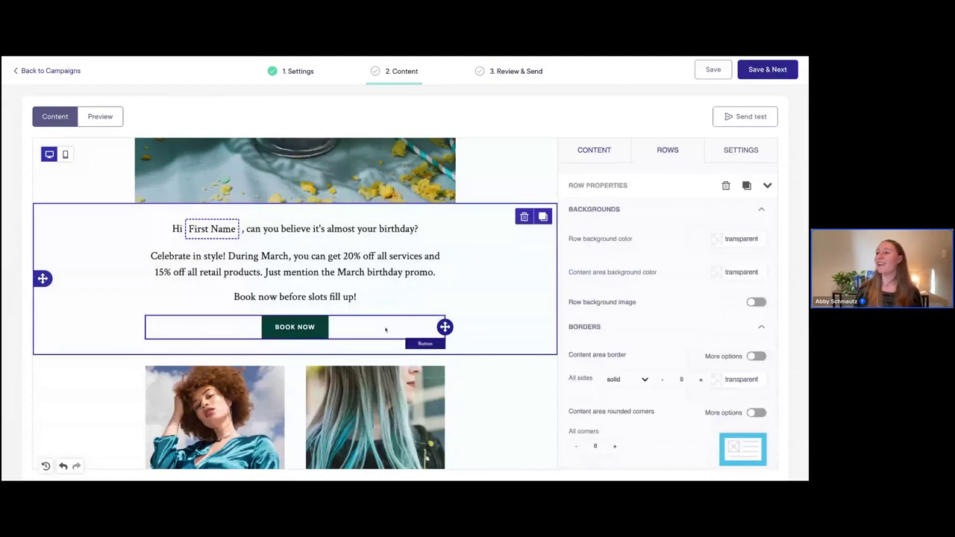
Save the campaign content and return to the campaigns list
scroll(343, 339, "up", 1)
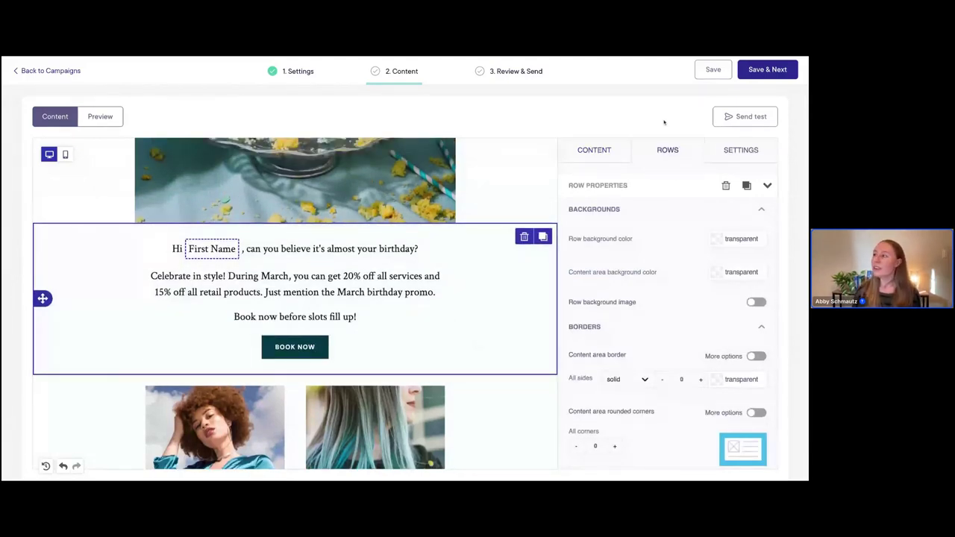
left_click(711, 70)
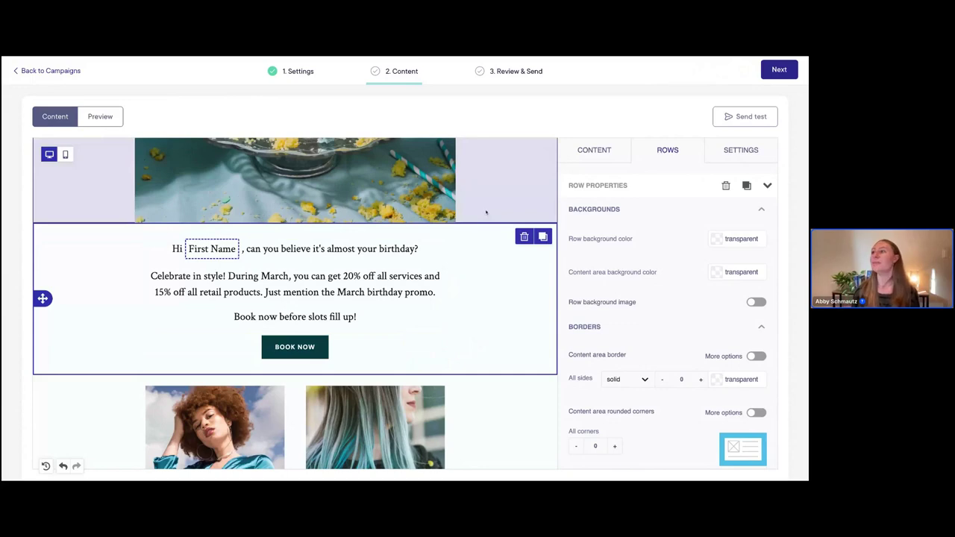
left_click(50, 70)
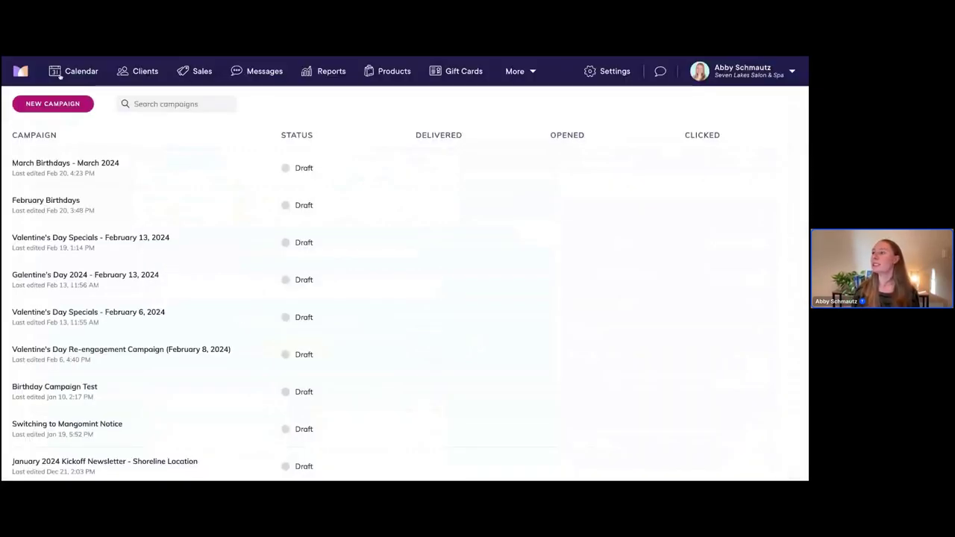
Copy the shareable booking link for Seven Lakes Salon & Spa (Main) from the Online Booking settings
left_click(615, 73)
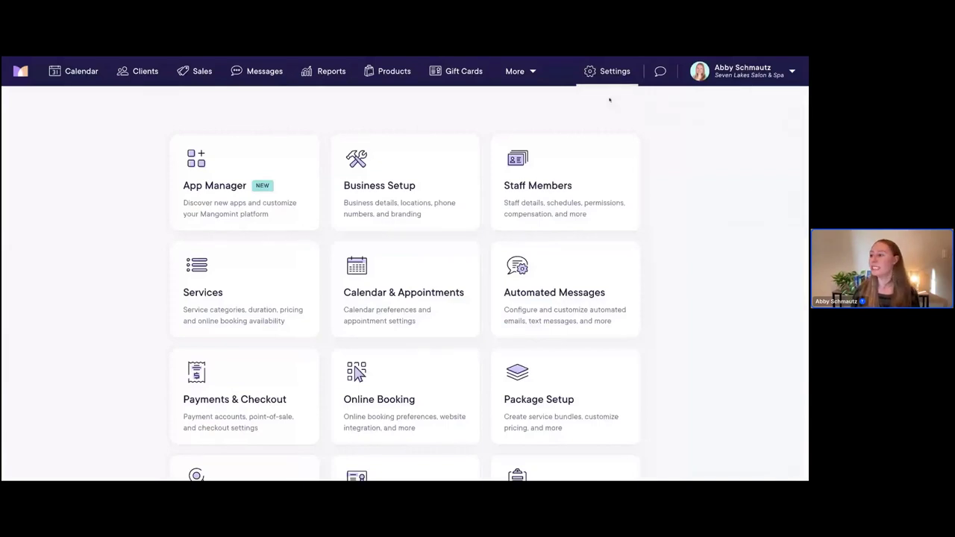
scroll(380, 347, "down", 1)
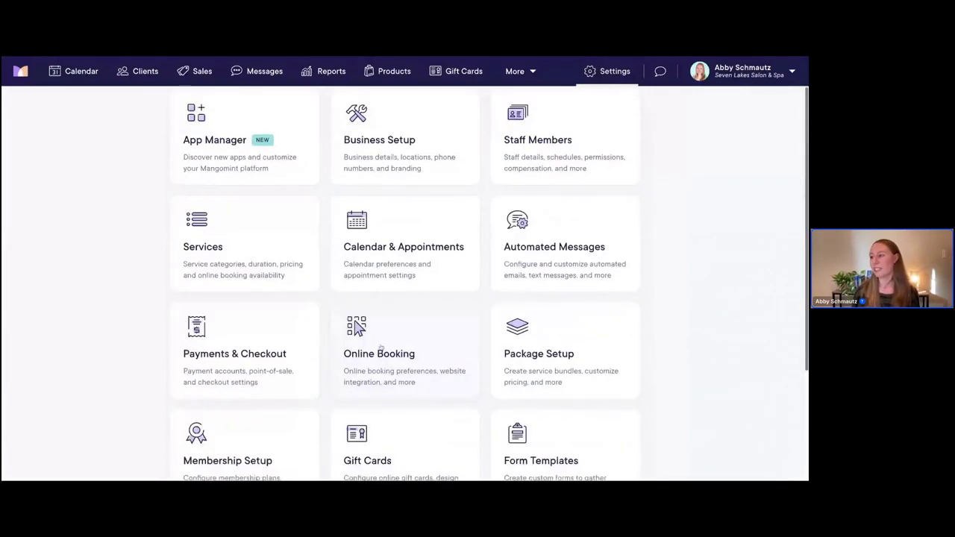
left_click(380, 347)
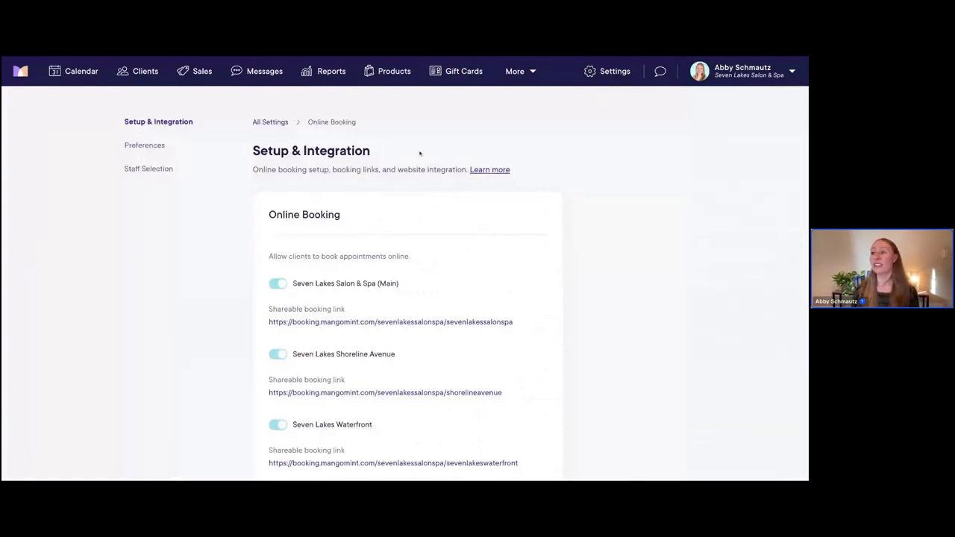
scroll(373, 180, "down", 1)
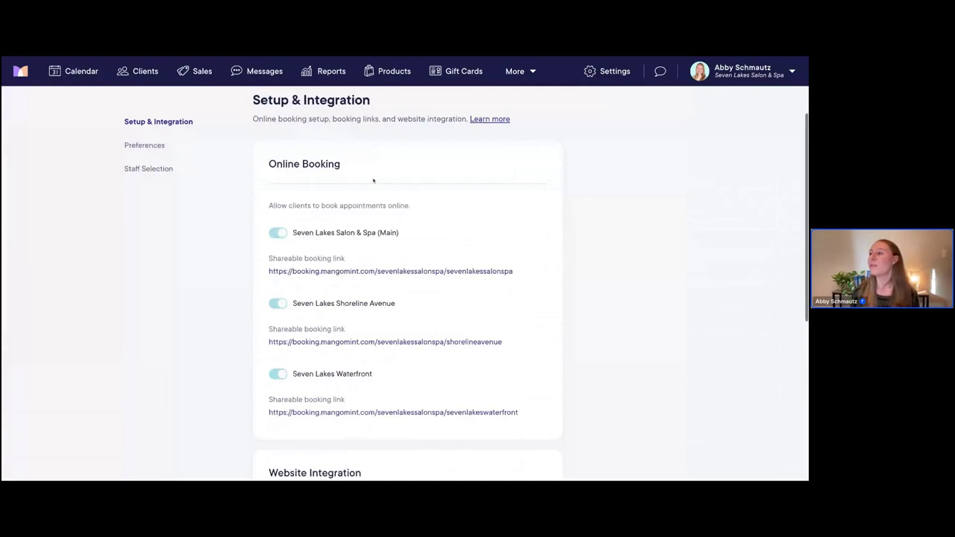
scroll(373, 180, "up", 1)
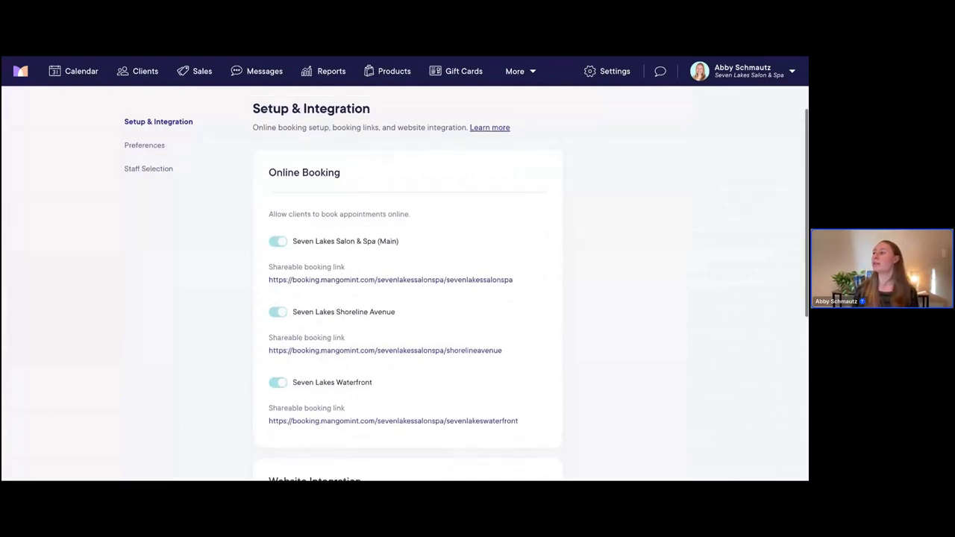
triple_click(515, 283)
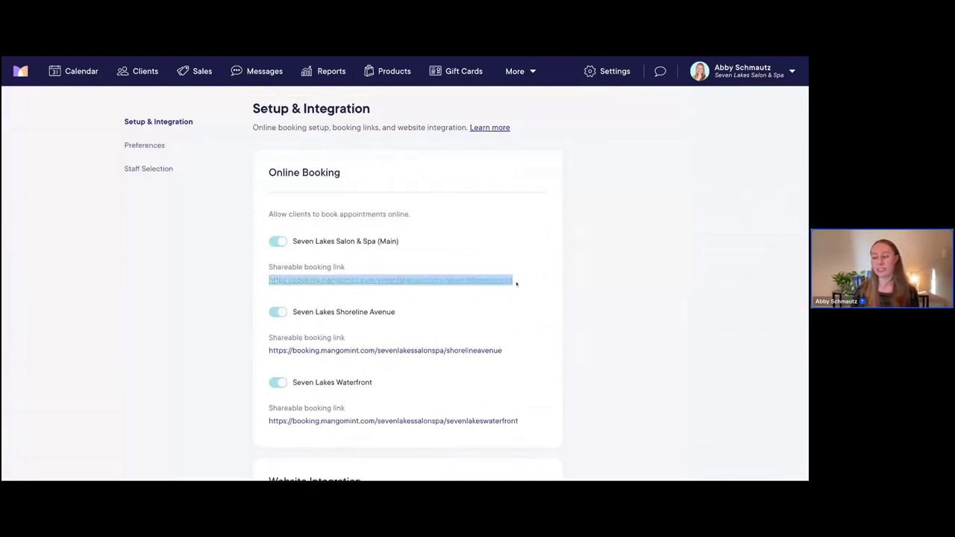
left_click(444, 256)
Reopen the "March Birthdays - March 2024" draft from Email Marketing at its Content stage
left_click(519, 75)
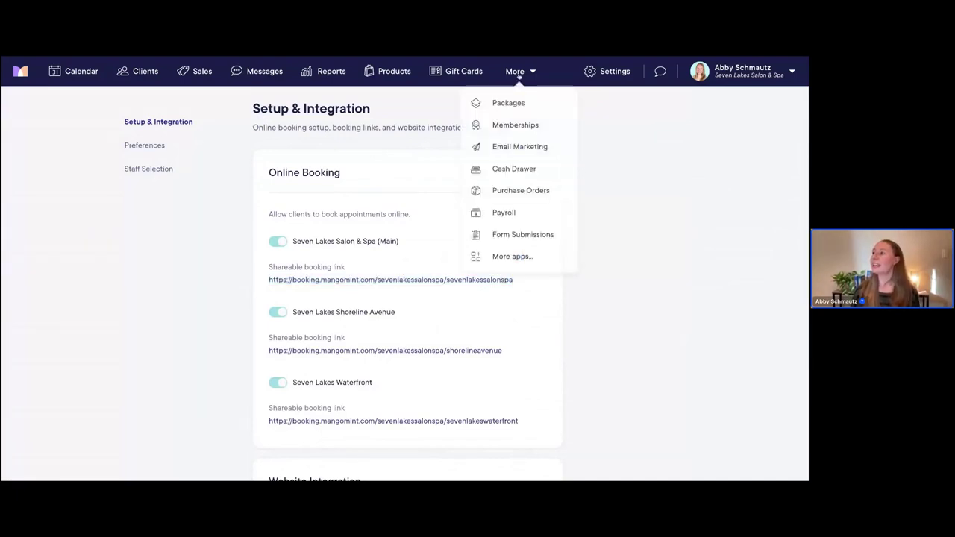
left_click(539, 148)
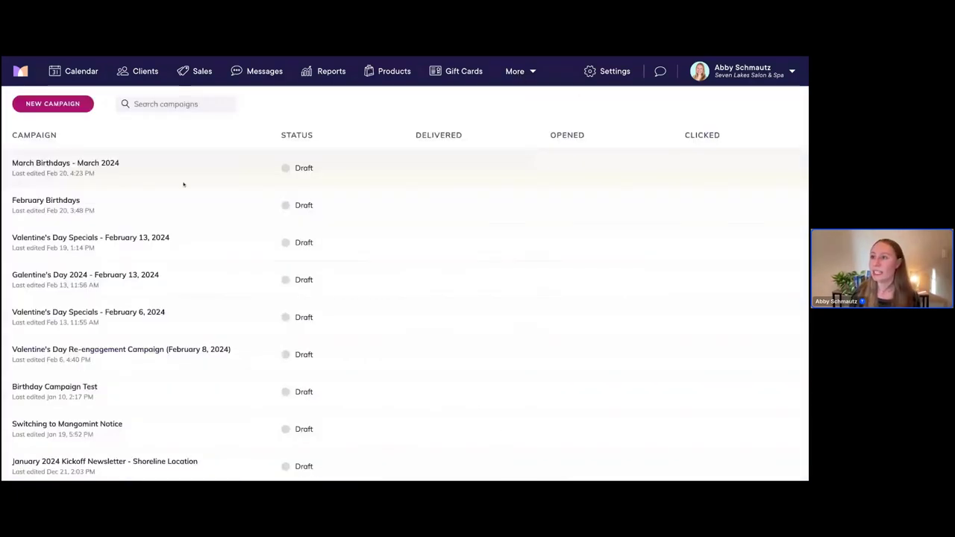
left_click(65, 165)
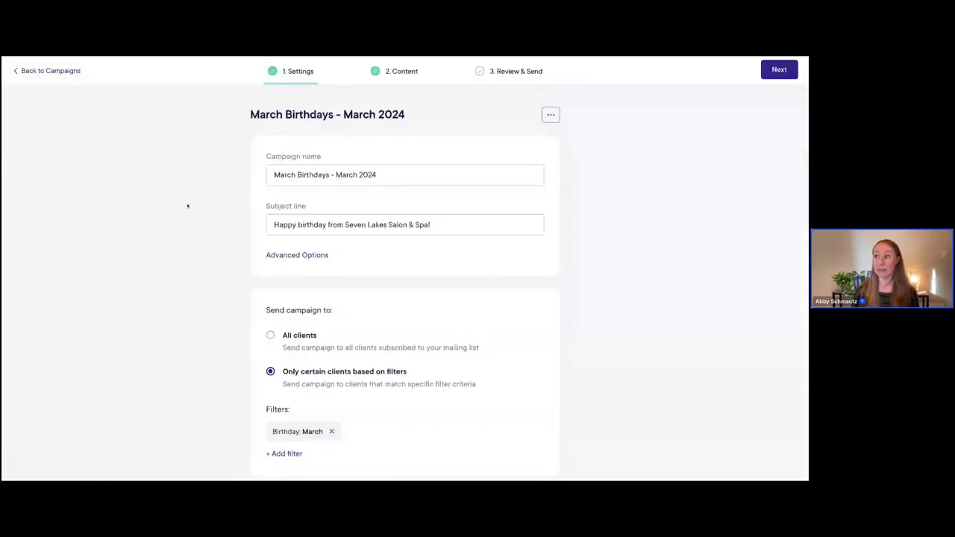
left_click(404, 71)
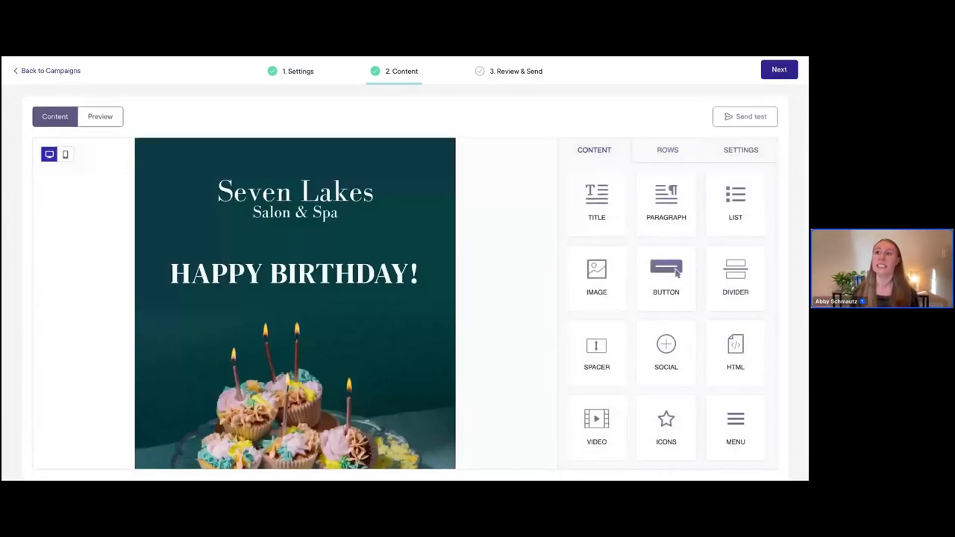
scroll(409, 328, "down", 3)
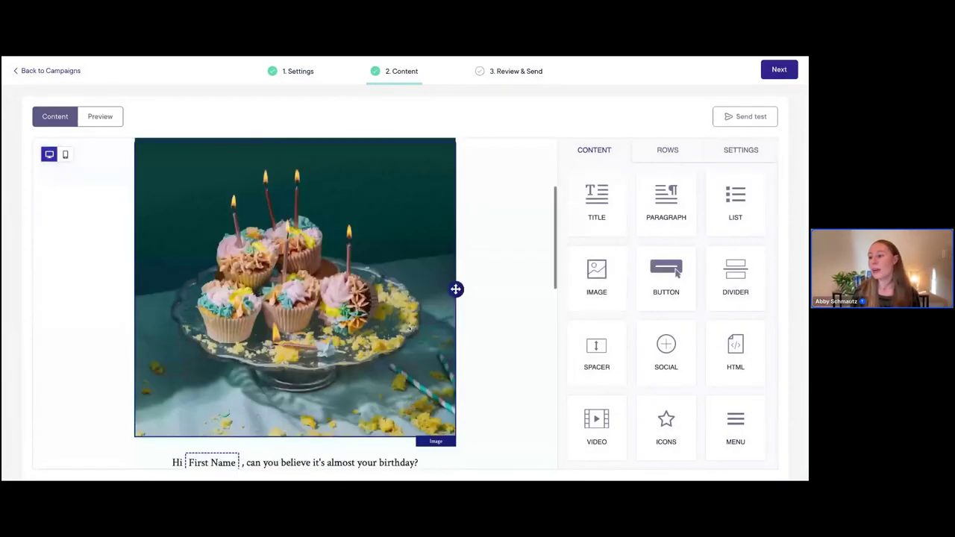
scroll(410, 328, "down", 5)
scroll(409, 329, "down", 1)
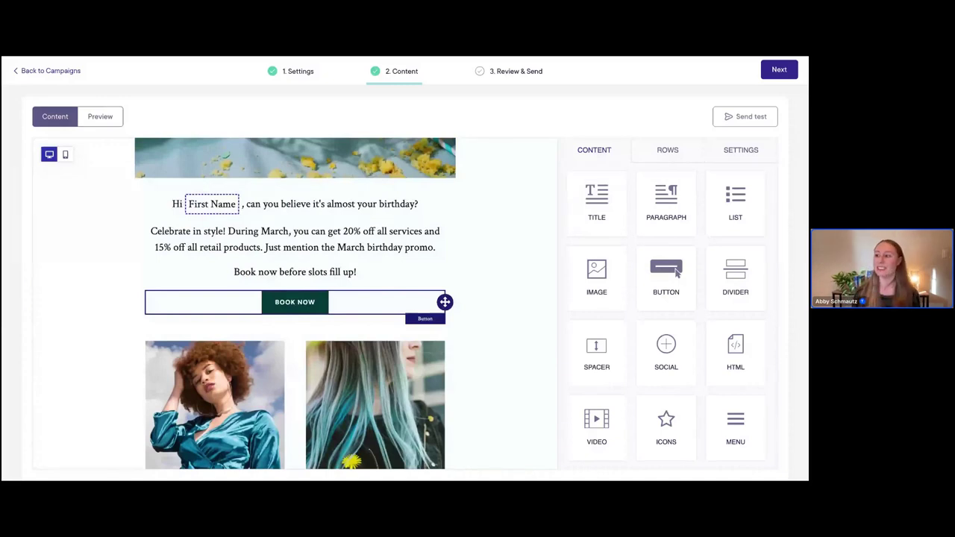
left_click(295, 302)
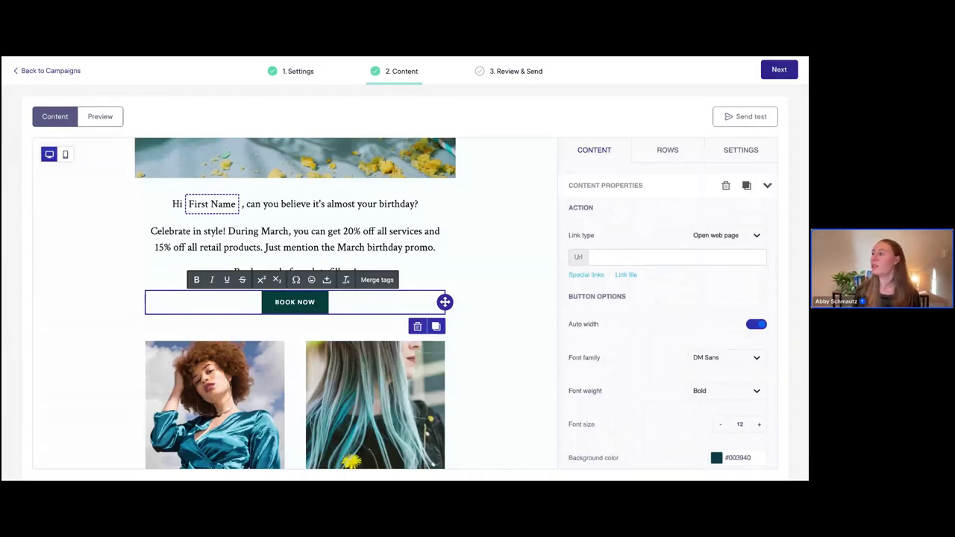
left_click(602, 258)
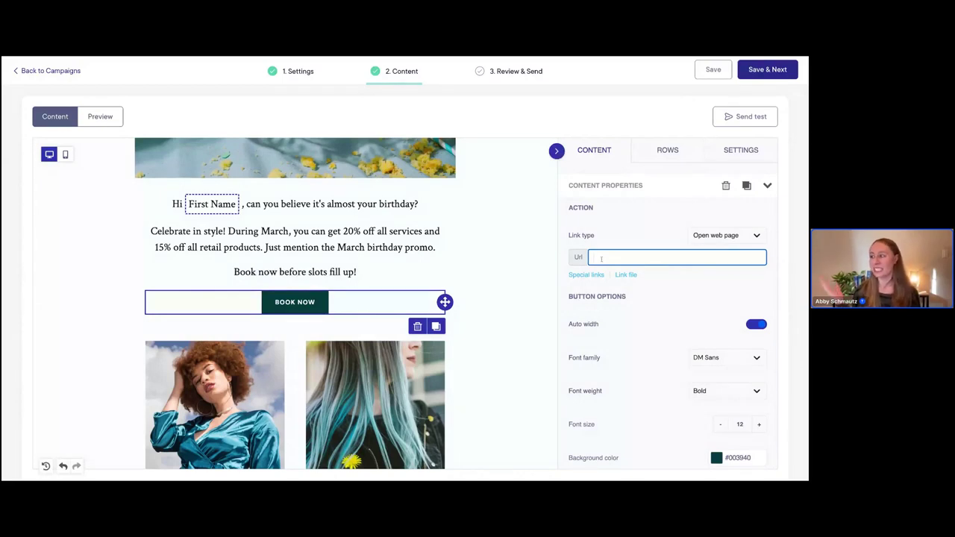
key("ctrl+v")
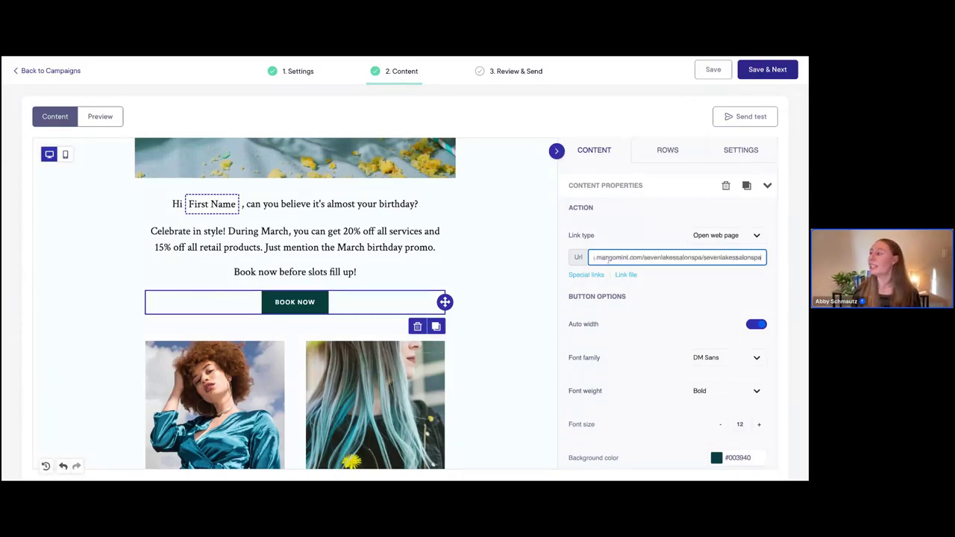
key("Home")
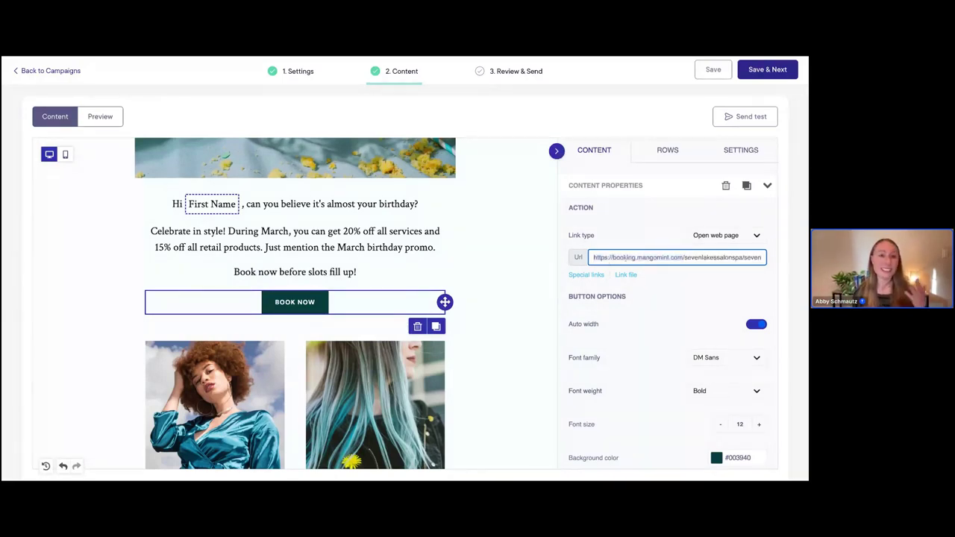
left_click(754, 237)
left_click(655, 258)
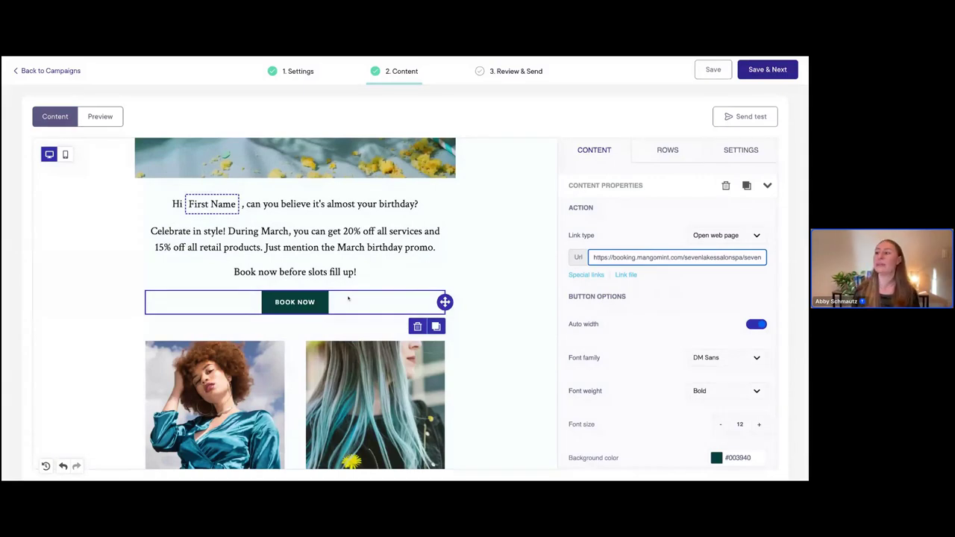
left_click(487, 302)
Replace the placeholder heading under the image of the woman in the teal dress with "CHECK OUT THESE SPECIALS"
scroll(488, 302, "down", 1)
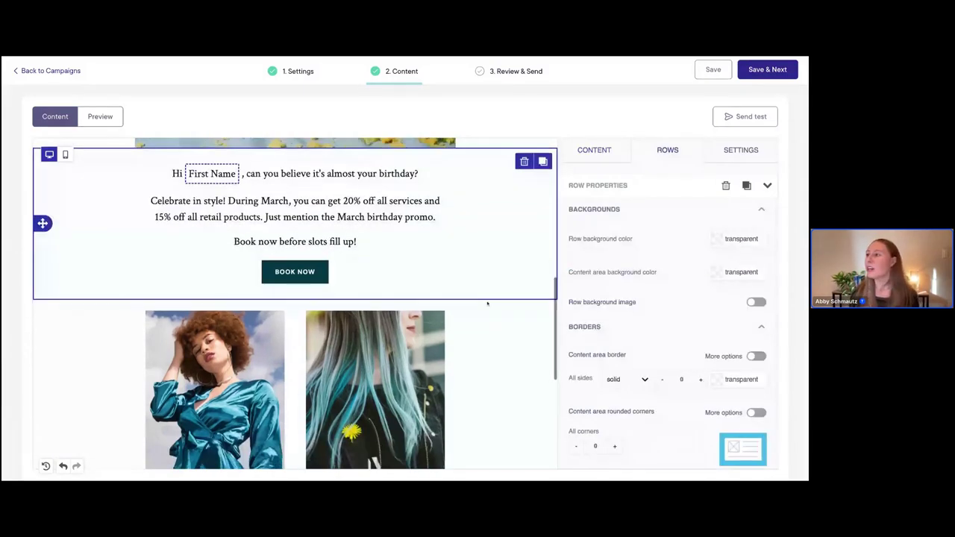
scroll(487, 303, "down", 1)
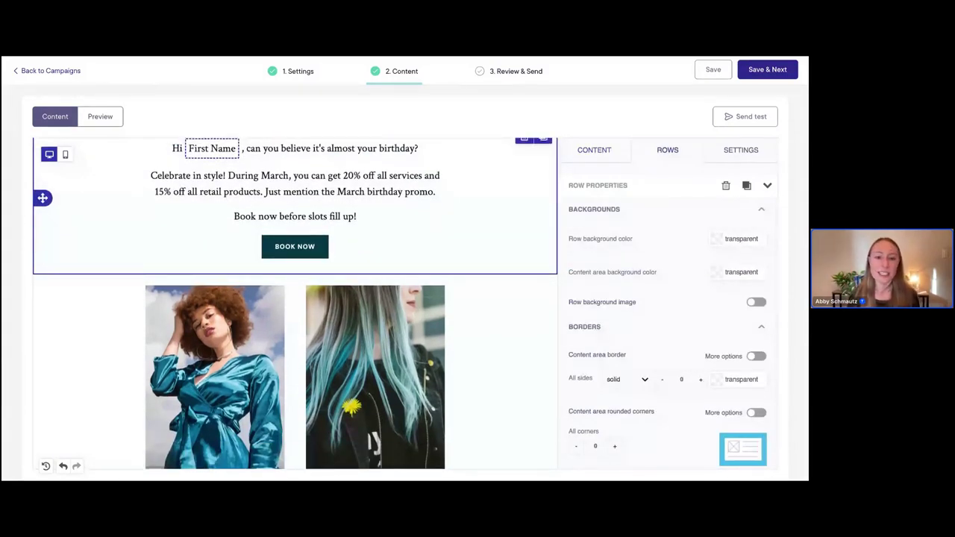
scroll(295, 304, "down", 3)
scroll(295, 304, "down", 1)
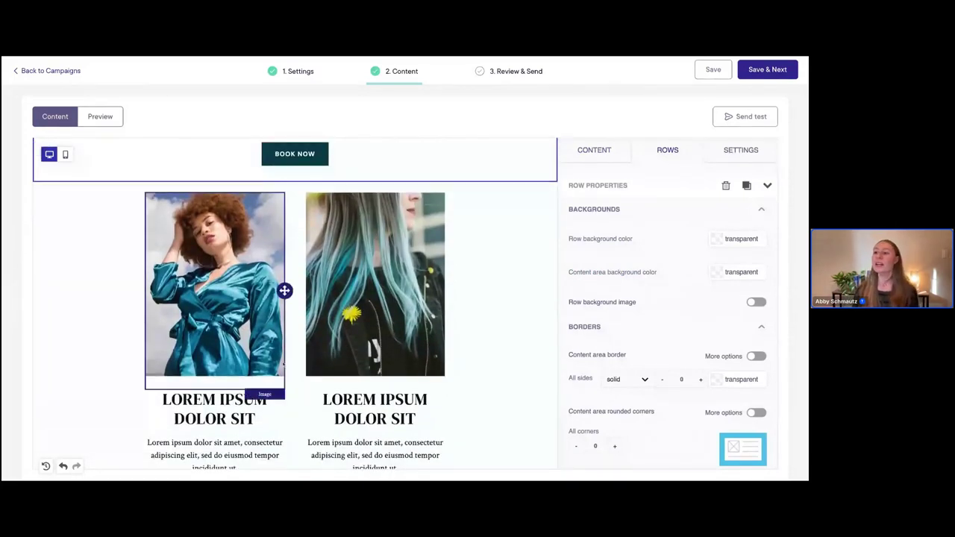
scroll(218, 377, "down", 1)
left_click(218, 396)
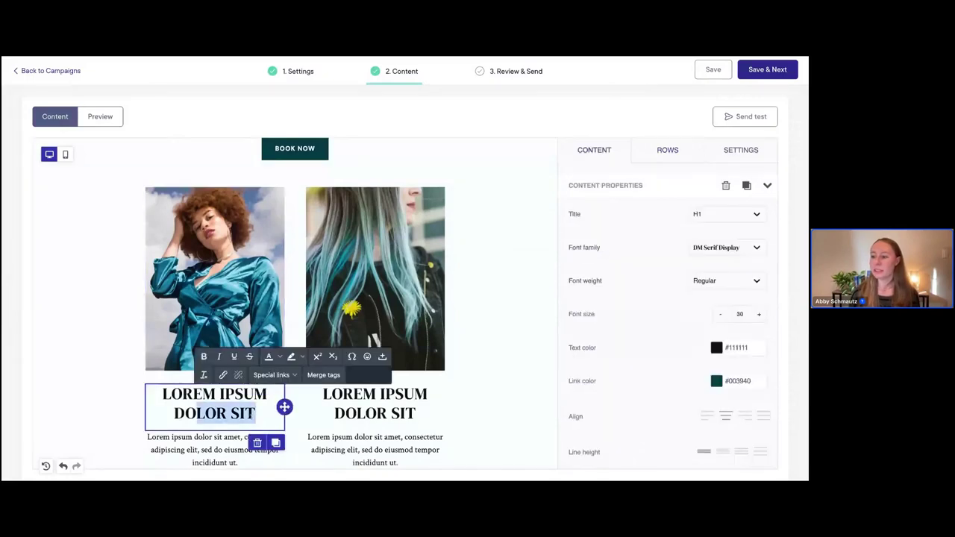
triple_click(218, 403)
key("BackSpace")
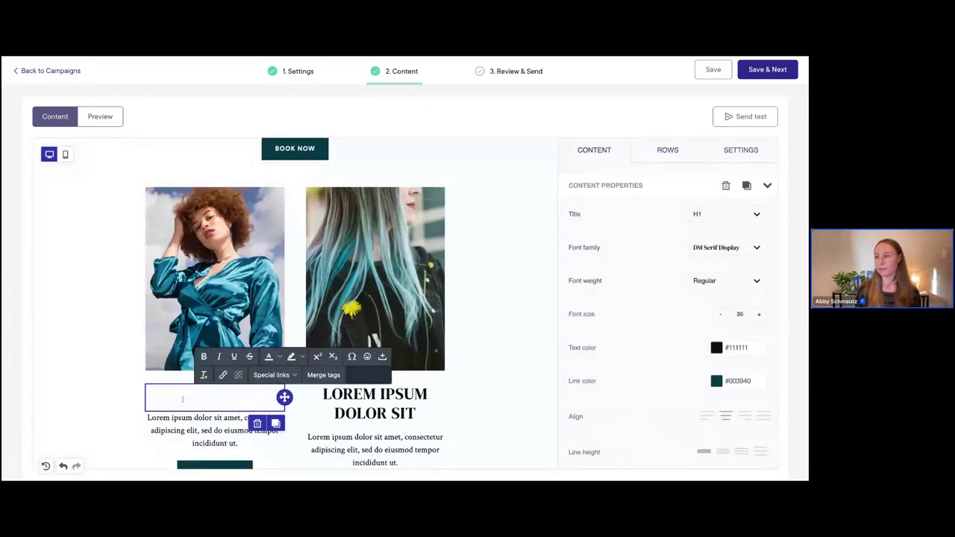
type("CHE")
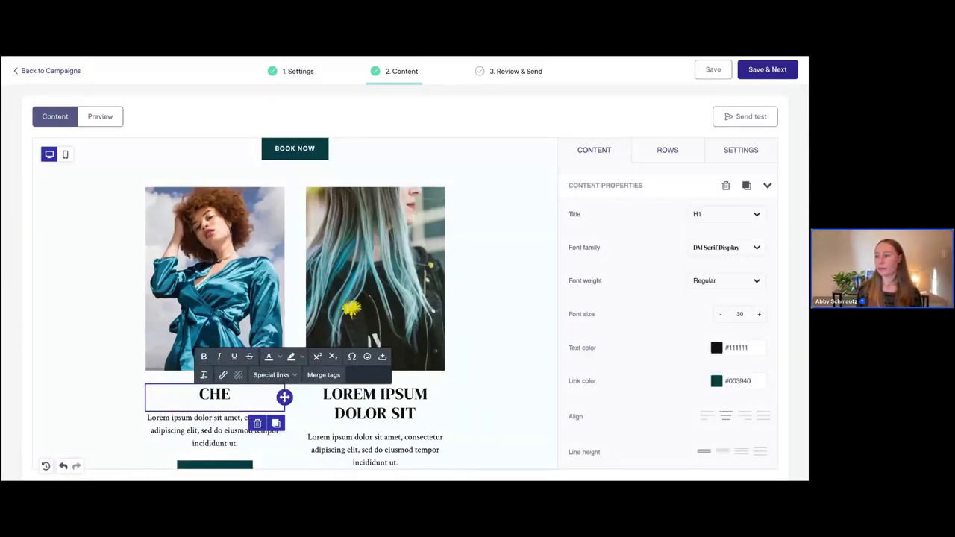
type("CK OUT THESE S")
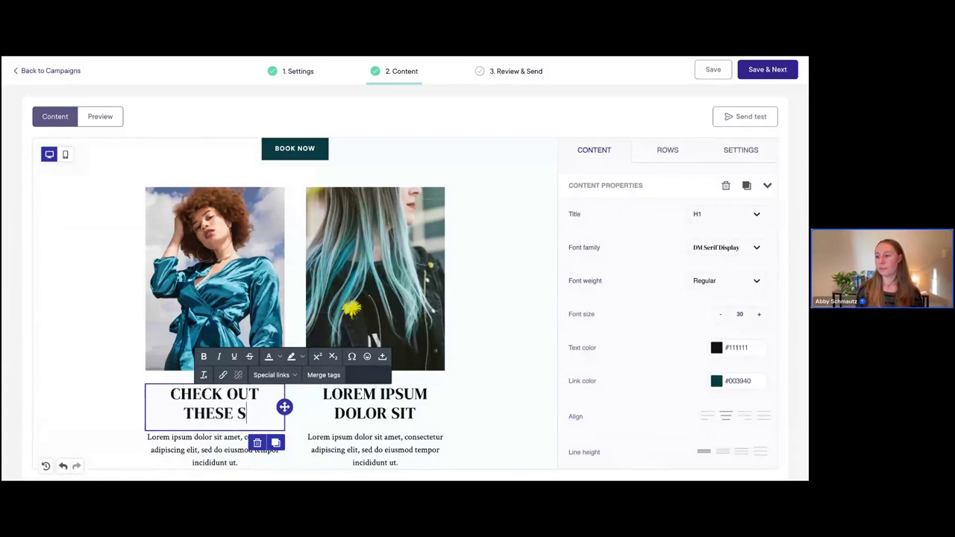
type("PECIALS")
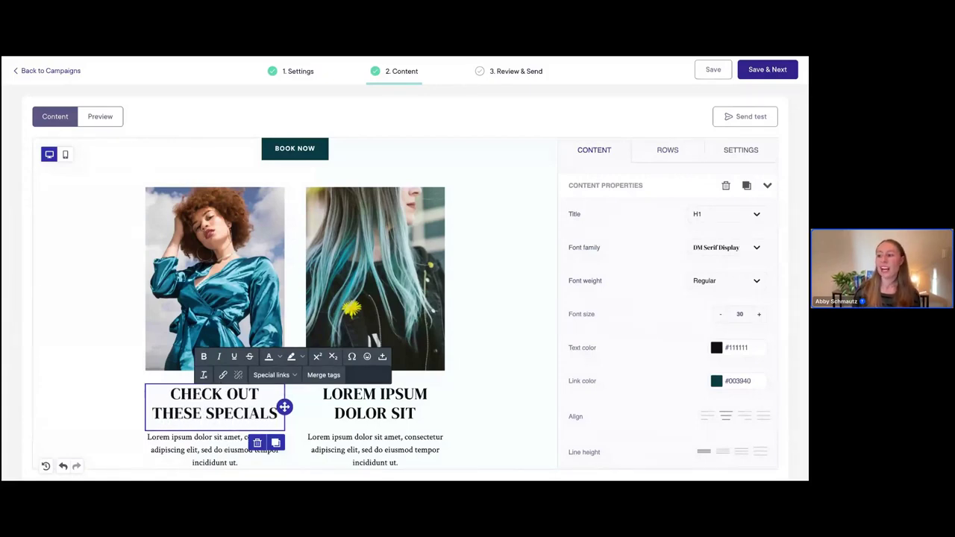
Replace the placeholder heading under the teal-hair image with "MEET NEW STYLIST" followed by the stylist's first name
left_click(416, 413)
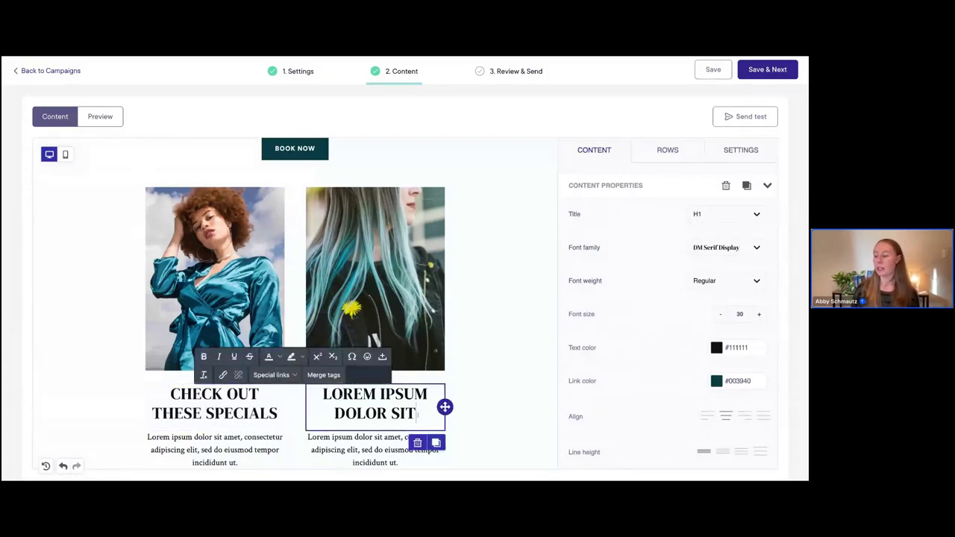
key("ctrl+a")
key("BackSpace")
type("NEW")
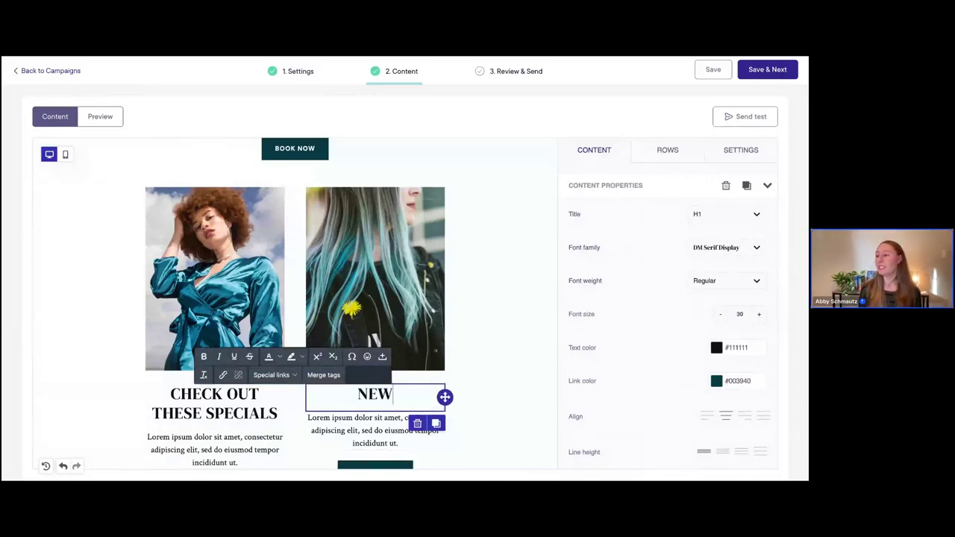
type(" AH")
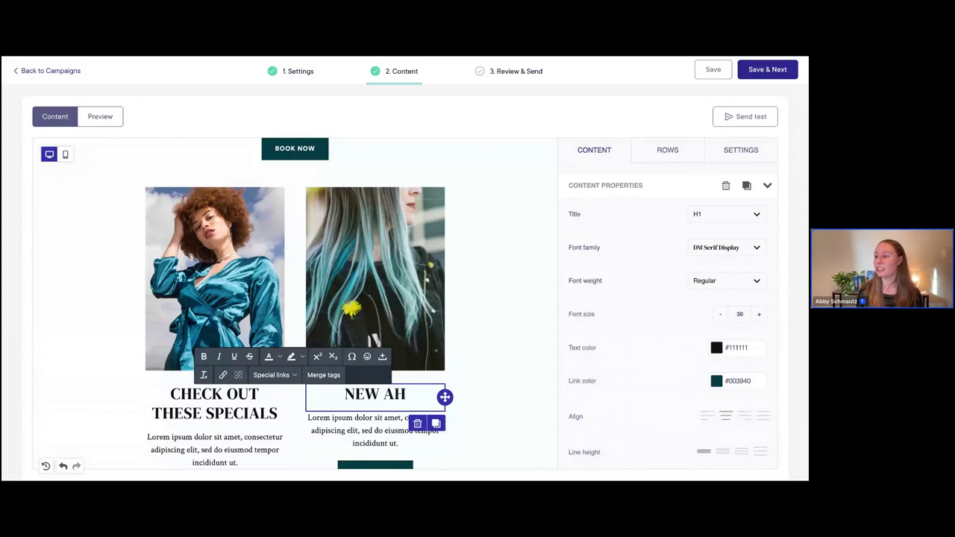
key("BackSpace")
key("BackSpace")
type("STYLIS")
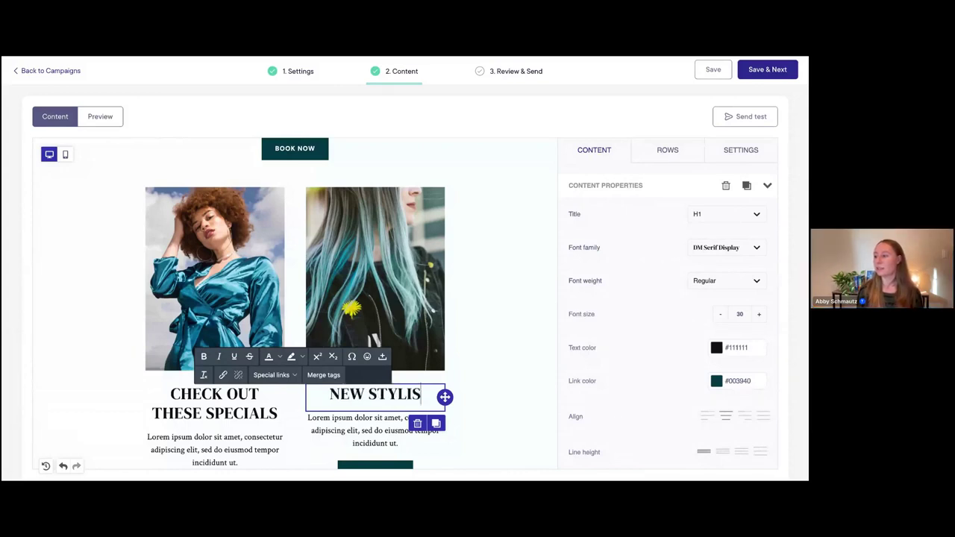
type("T MADDIE")
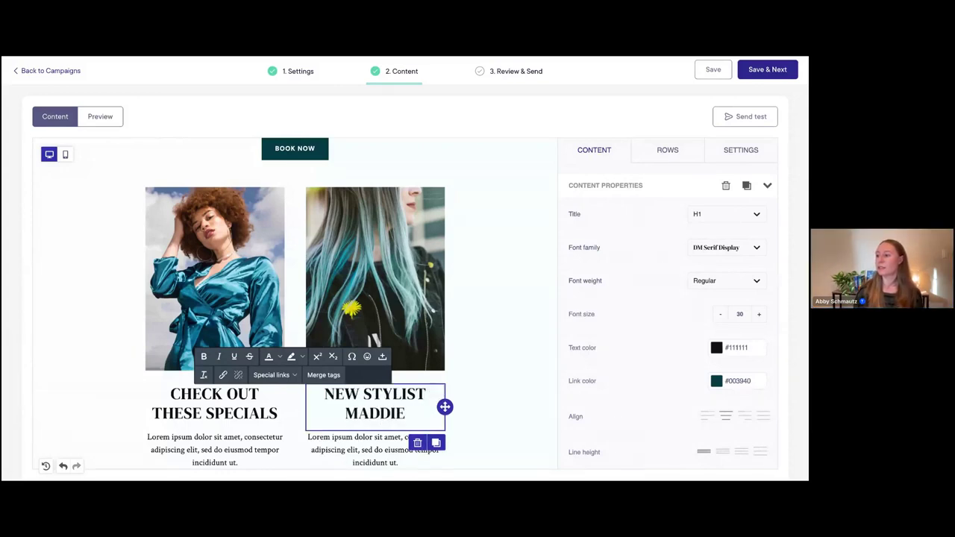
left_click(324, 395)
type("MEET")
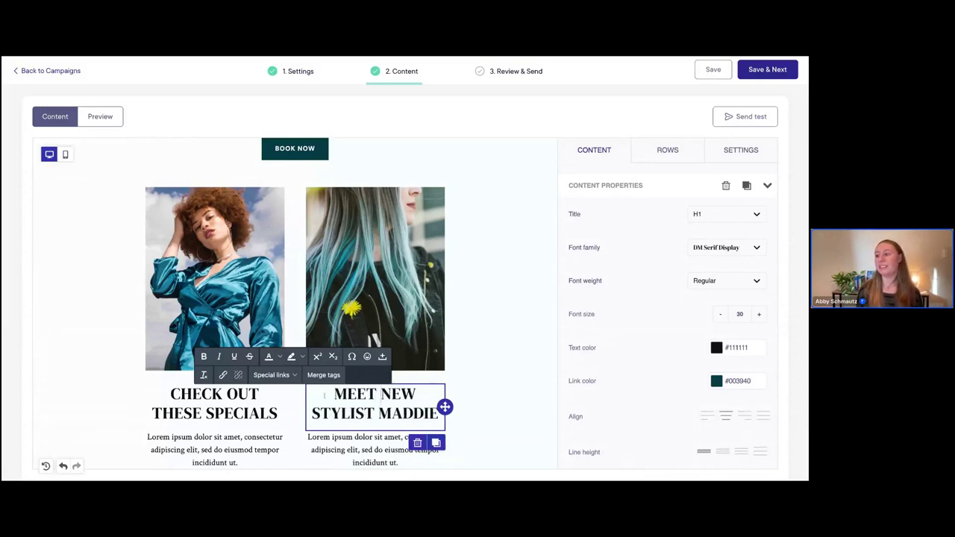
left_click(492, 381)
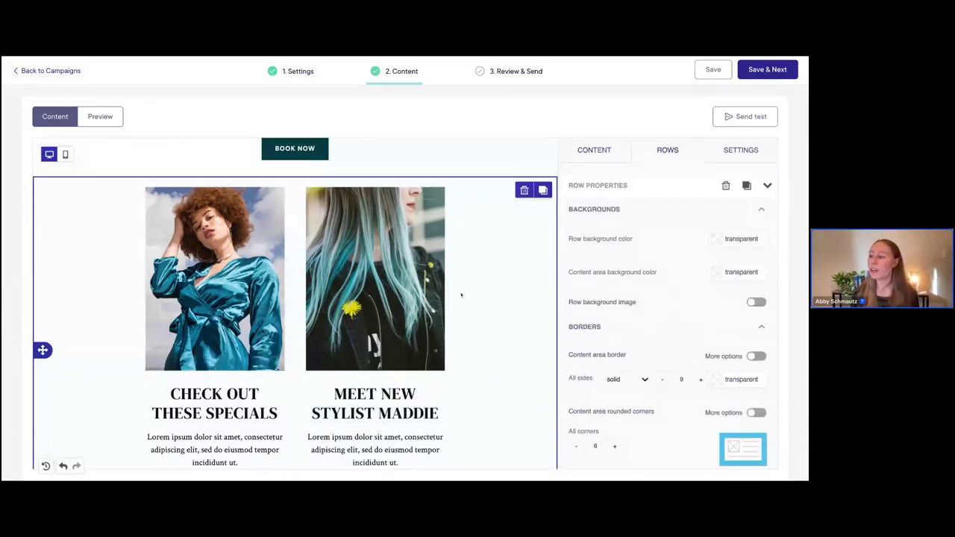
Examine the two-column row's images, text and buttons, plus the footer's social icons, address and unsubscribe link
scroll(440, 336, "down", 1)
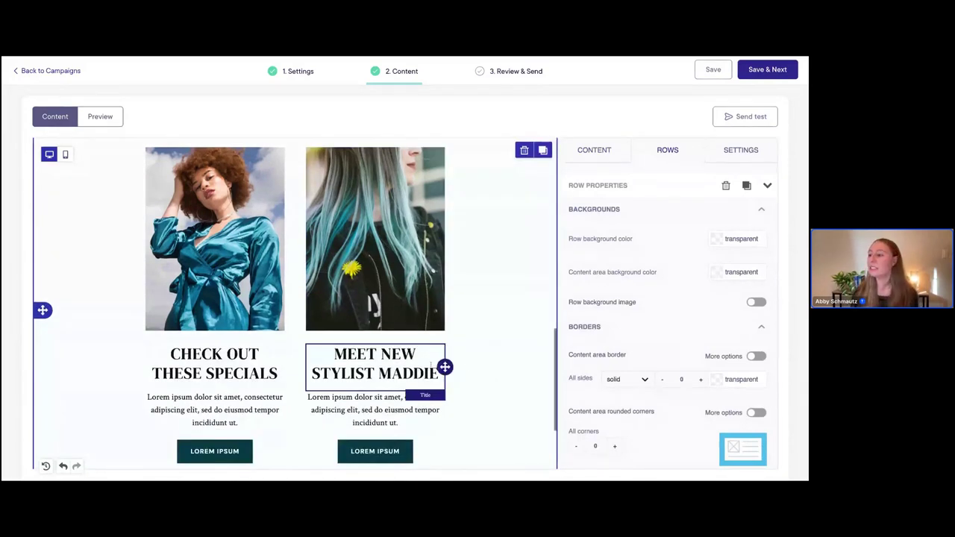
scroll(224, 374, "down", 1)
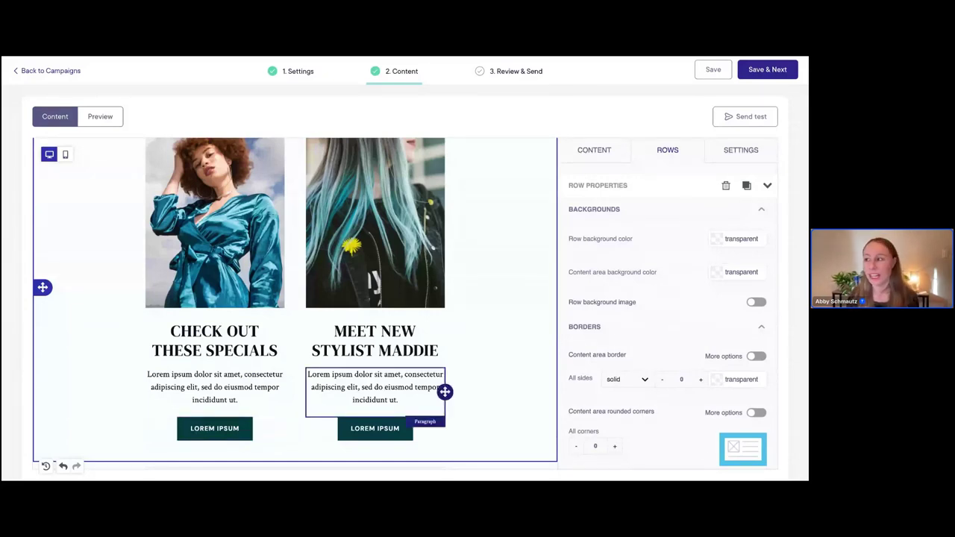
scroll(448, 313, "up", 1)
left_click(398, 265)
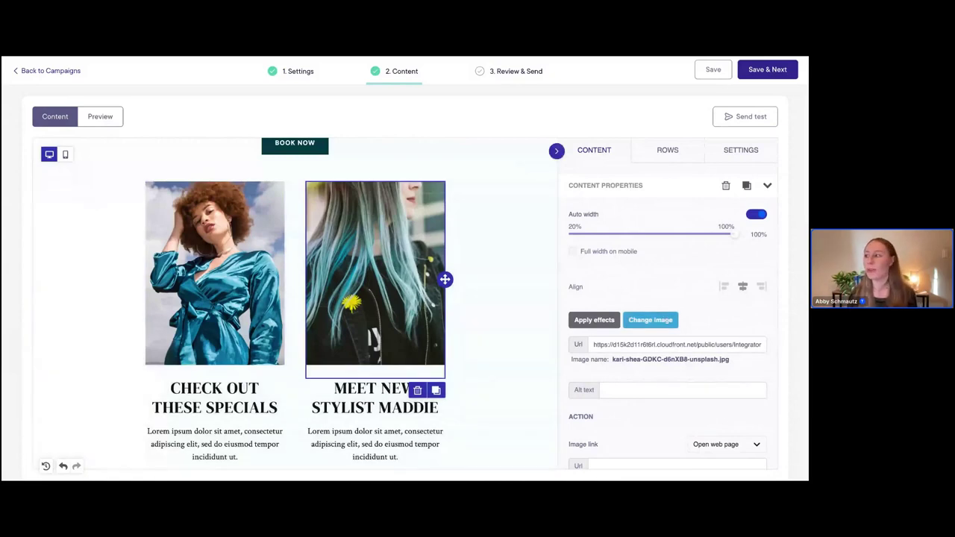
left_click(462, 345)
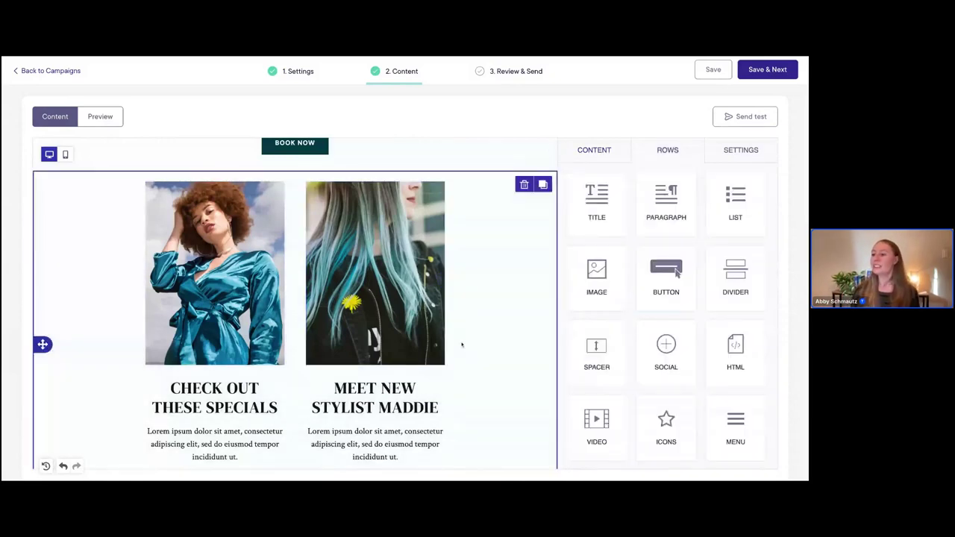
left_click(462, 345)
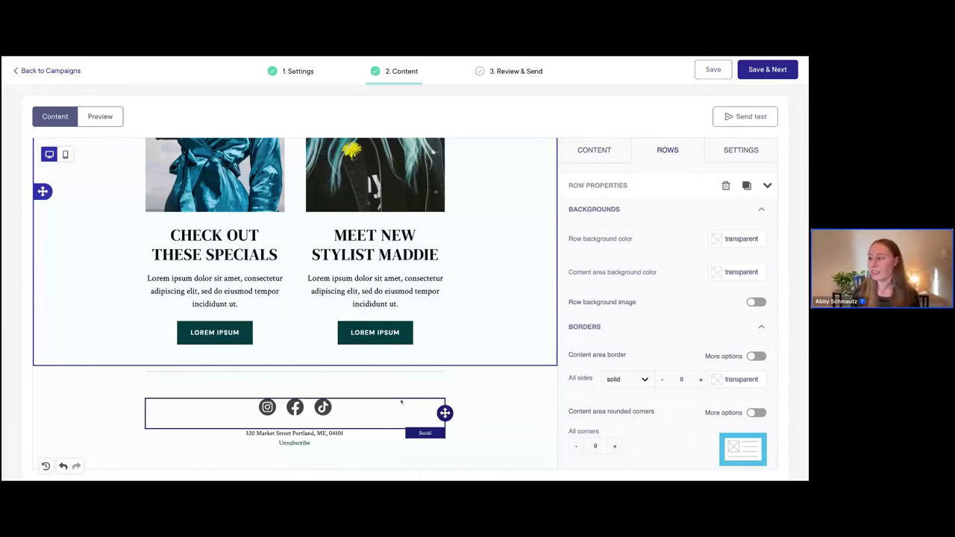
left_click(457, 397)
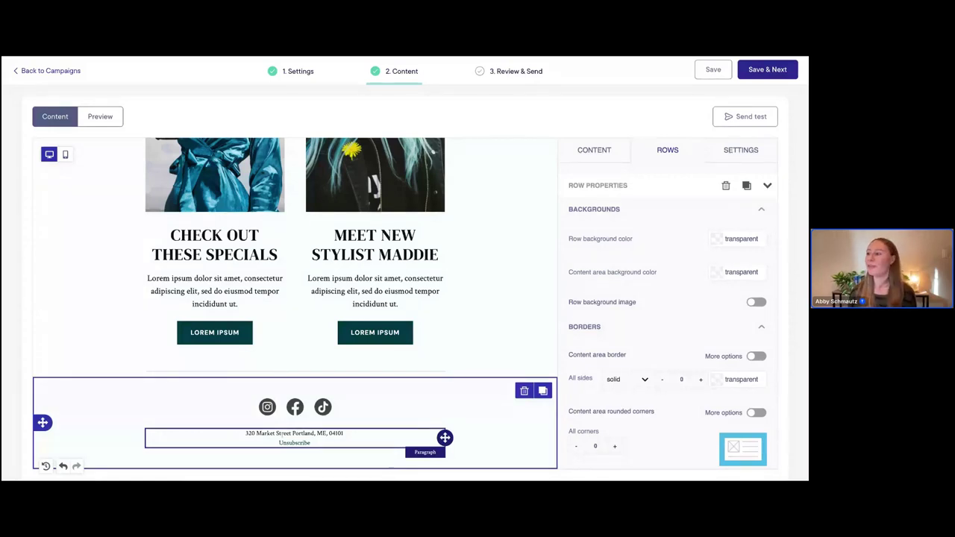
left_click(488, 302)
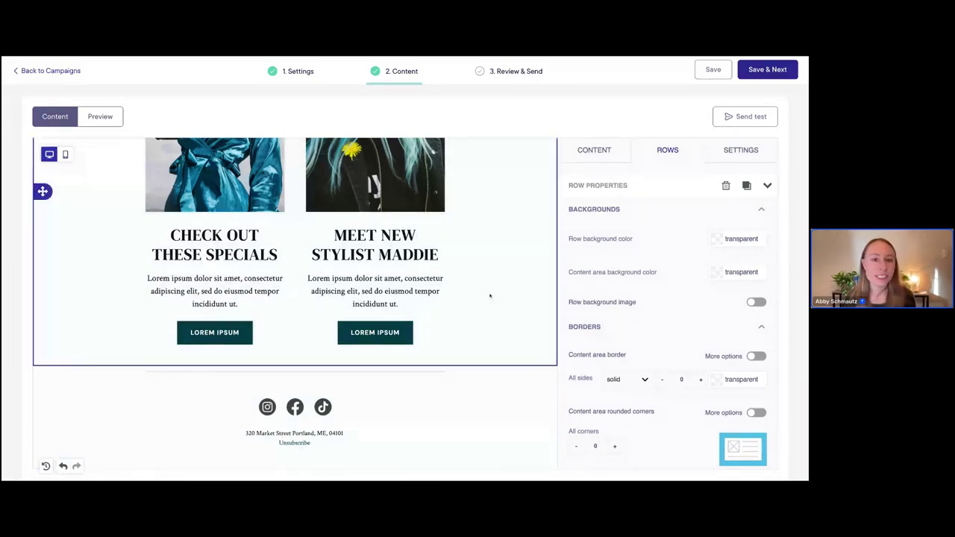
left_click(474, 393)
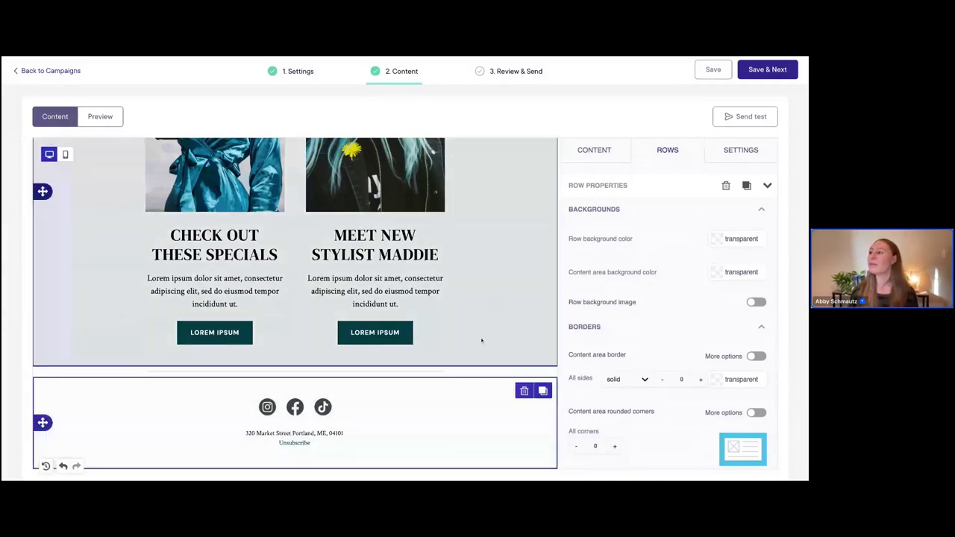
Preview the campaign email in desktop view and examine its header, birthday message, booking button, two-column section and footer
scroll(482, 340, "up", 2)
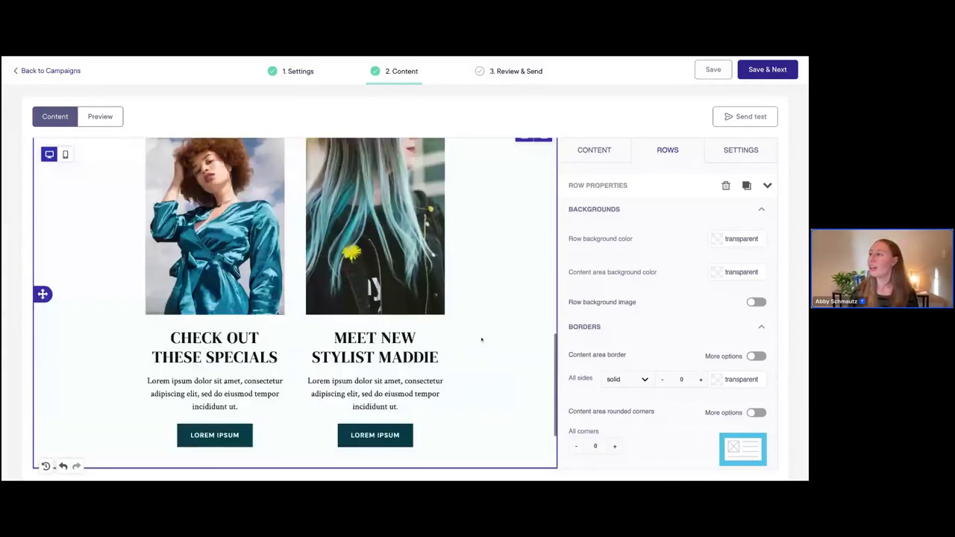
scroll(482, 341, "up", 4)
scroll(546, 229, "up", 5)
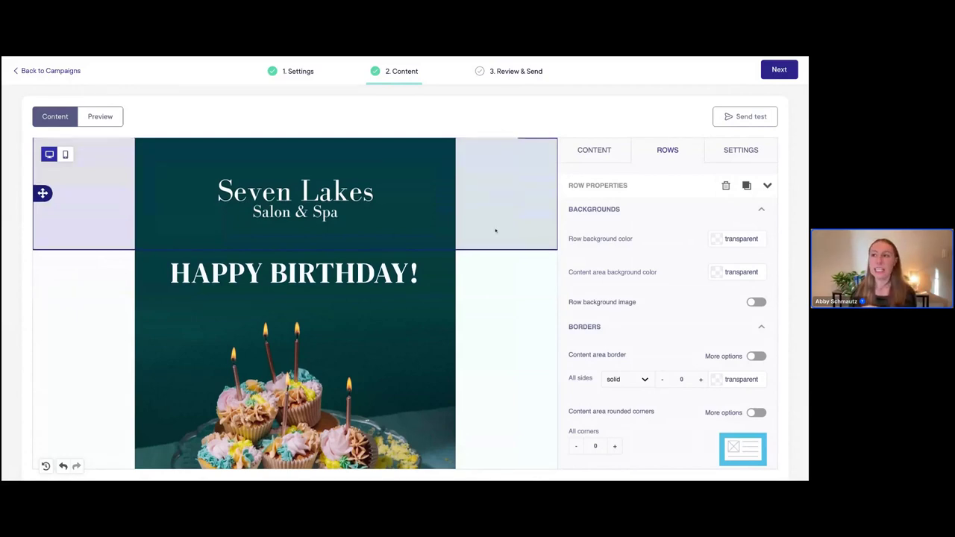
scroll(496, 230, "down", 1)
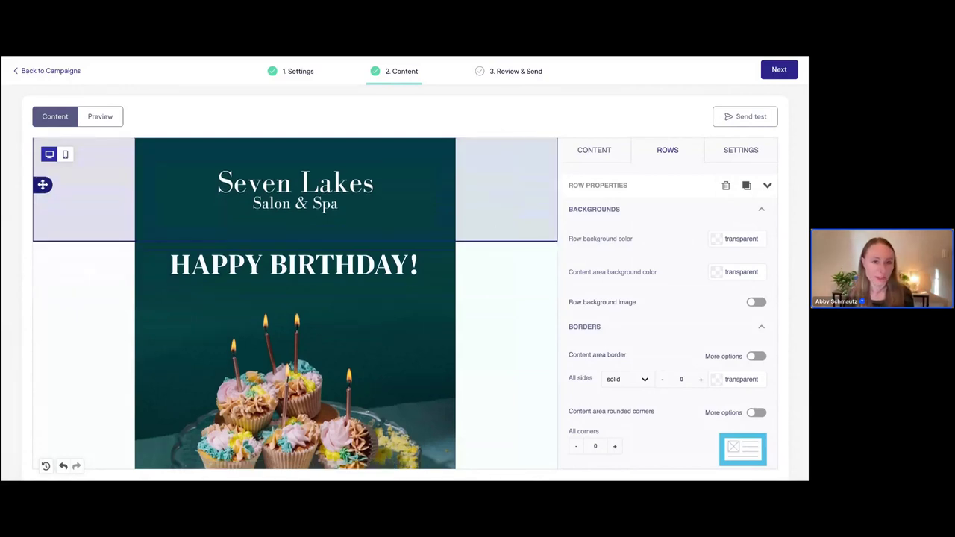
left_click(101, 118)
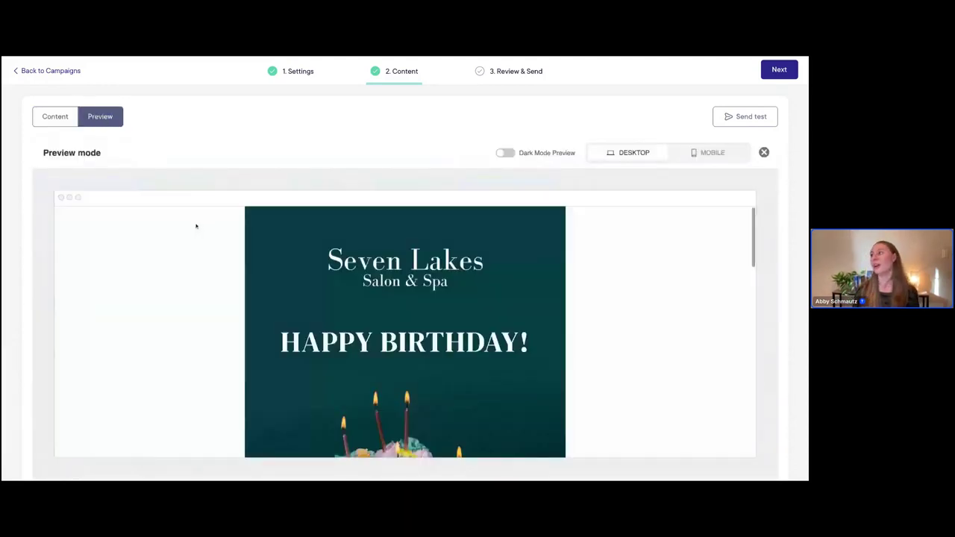
scroll(619, 321, "down", 1)
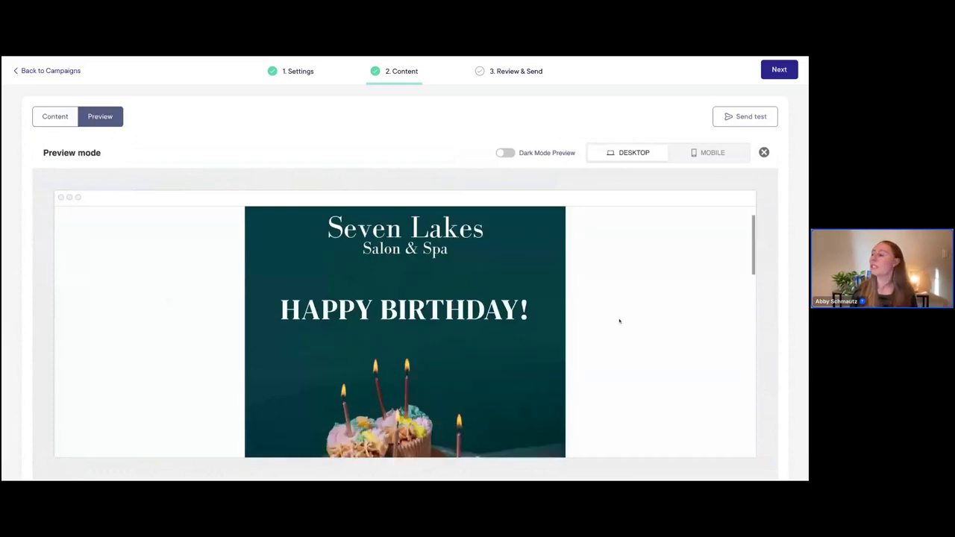
scroll(620, 321, "up", 1)
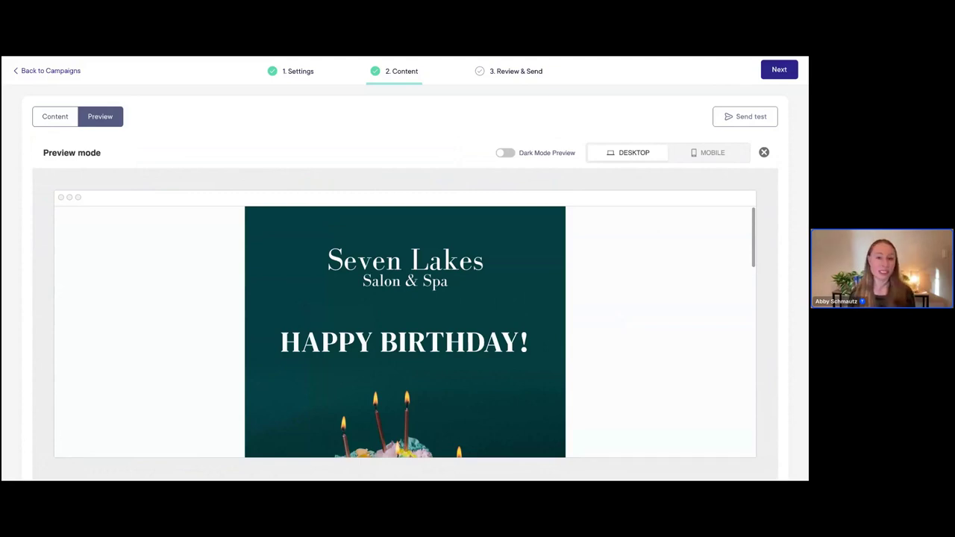
scroll(653, 277, "down", 1)
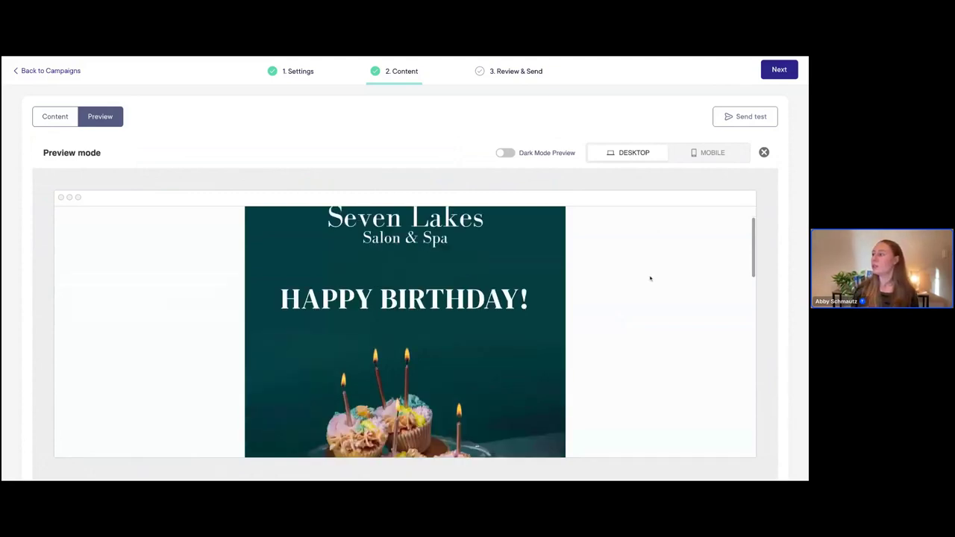
scroll(650, 278, "down", 2)
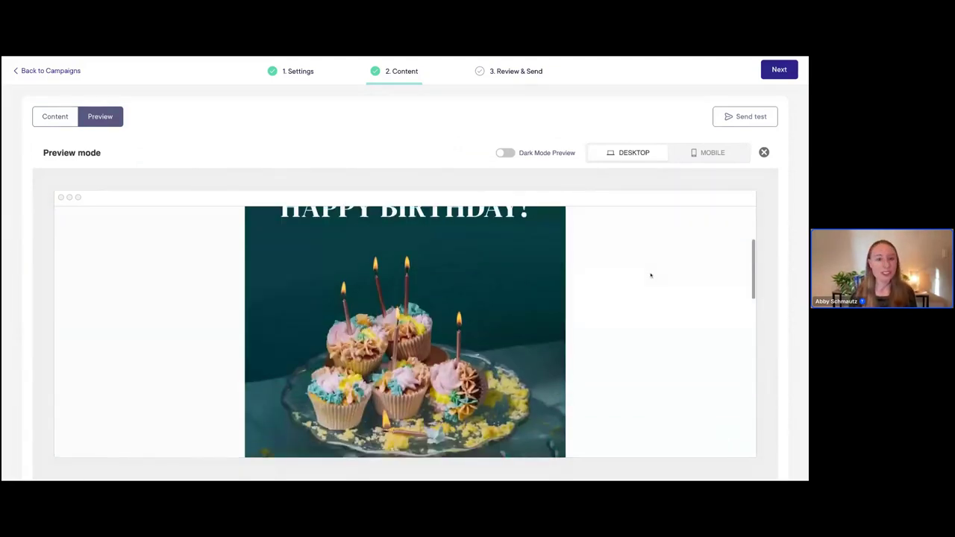
scroll(650, 276, "down", 5)
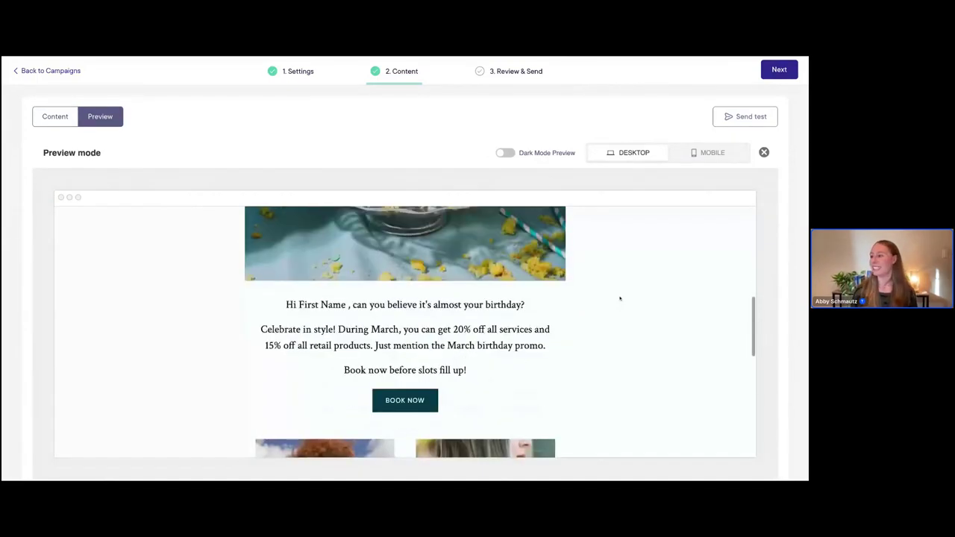
scroll(619, 298, "down", 9)
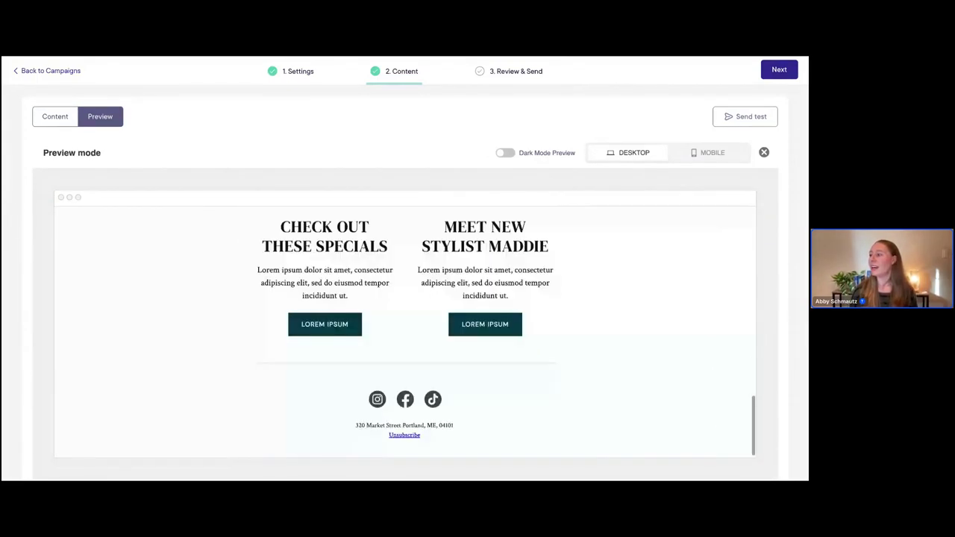
scroll(405, 328, "up", 4)
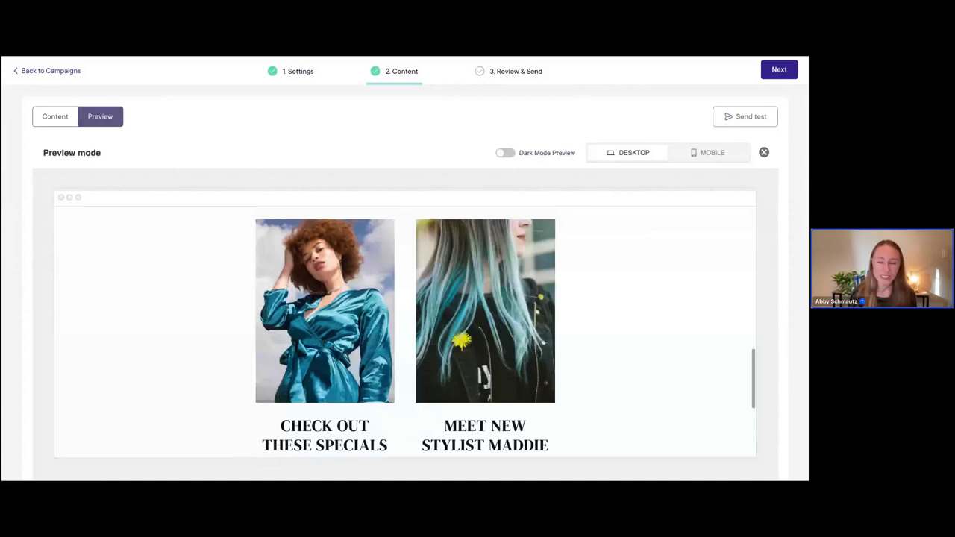
scroll(585, 372, "down", 3)
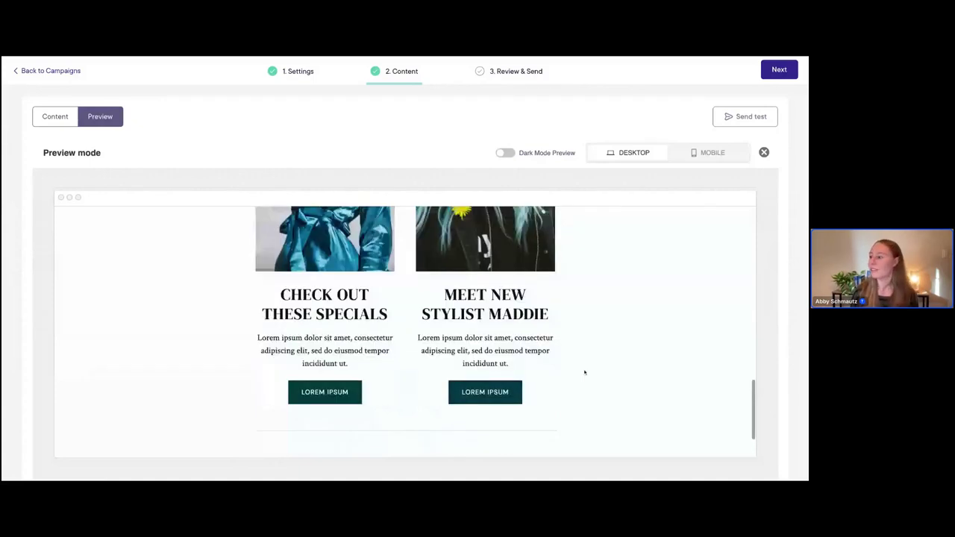
Preview the campaign email in mobile view and examine its header, birthday discount message and booking button
scroll(585, 371, "up", 4)
left_click(708, 154)
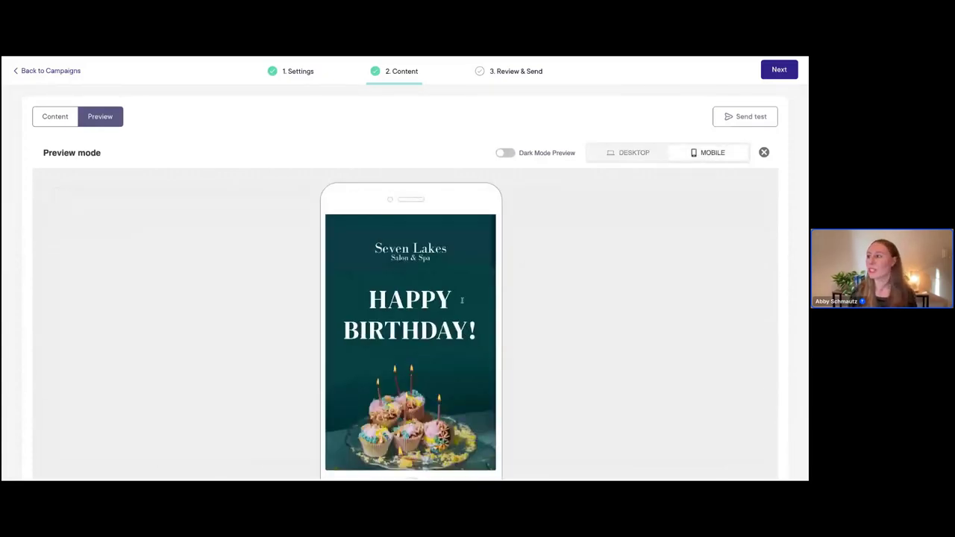
scroll(477, 308, "down", 1)
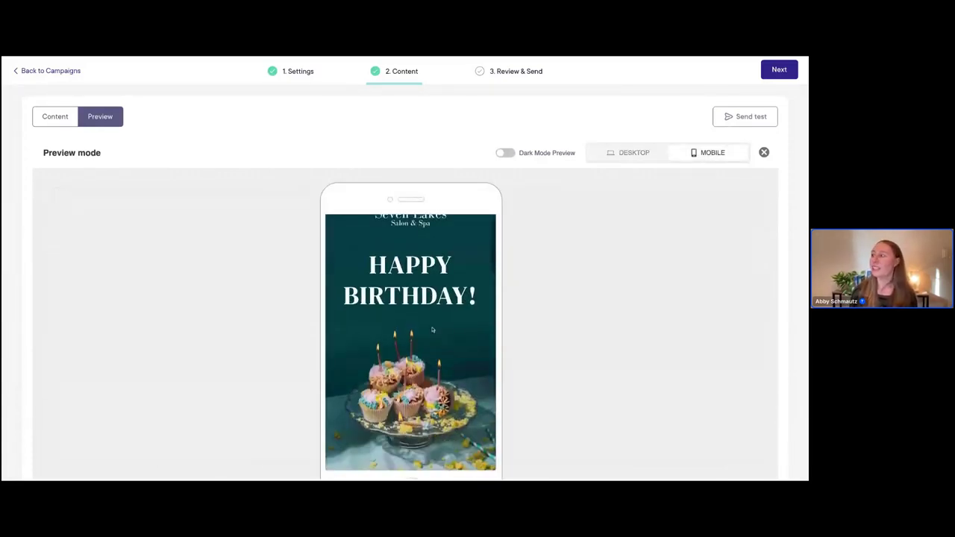
scroll(433, 329, "down", 6)
scroll(432, 329, "down", 1)
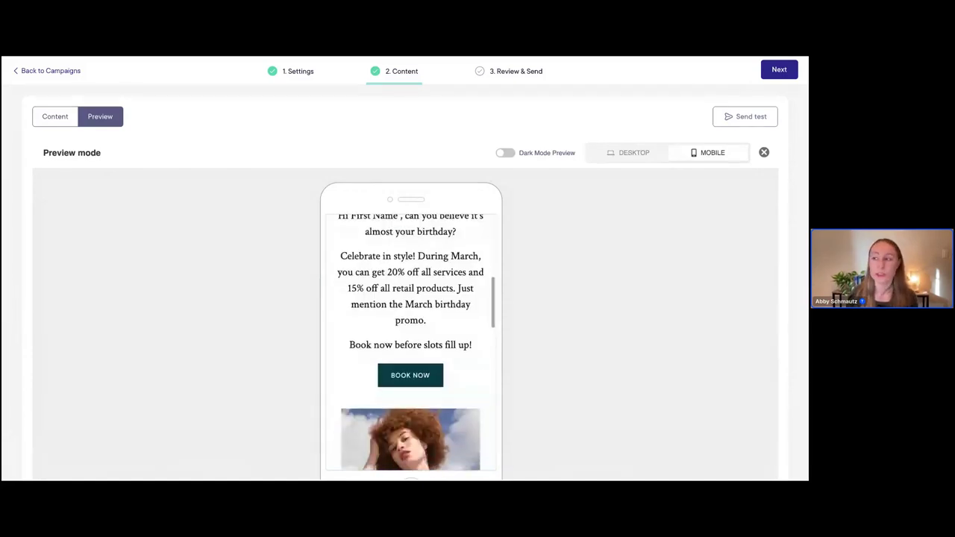
scroll(411, 343, "down", 1)
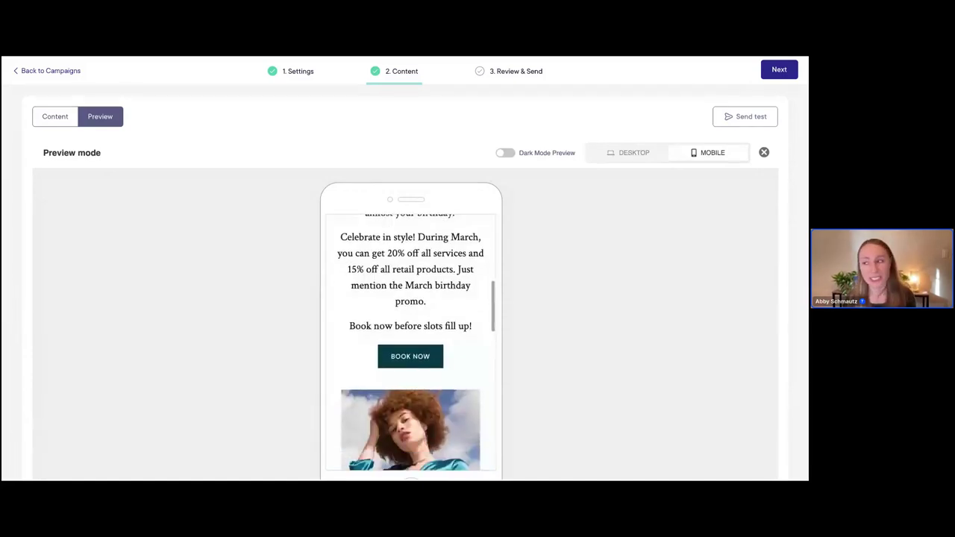
scroll(435, 314, "down", 2)
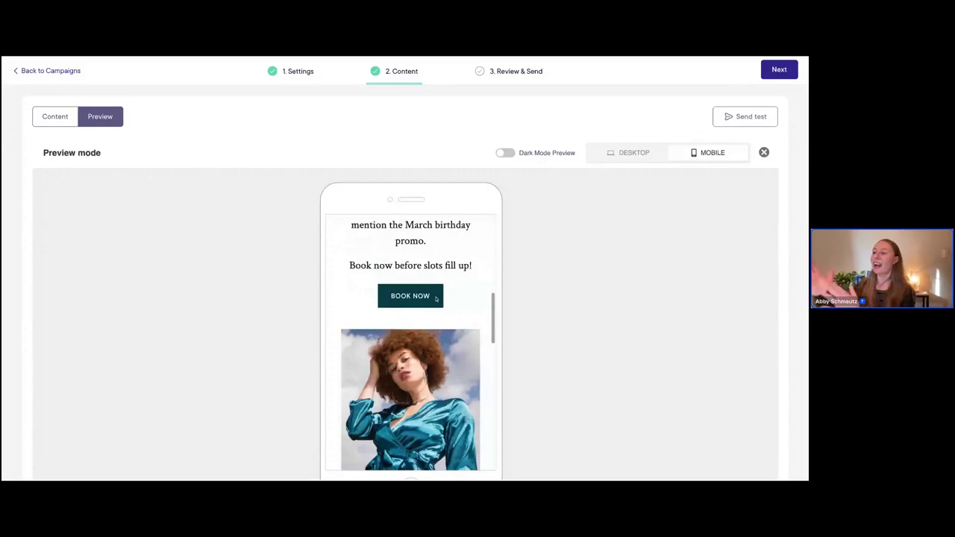
Examine how the two feature blocks stack in the mobile preview, including their images, headings, text, buttons and the footer's social icons
scroll(436, 299, "down", 2)
scroll(411, 344, "down", 3)
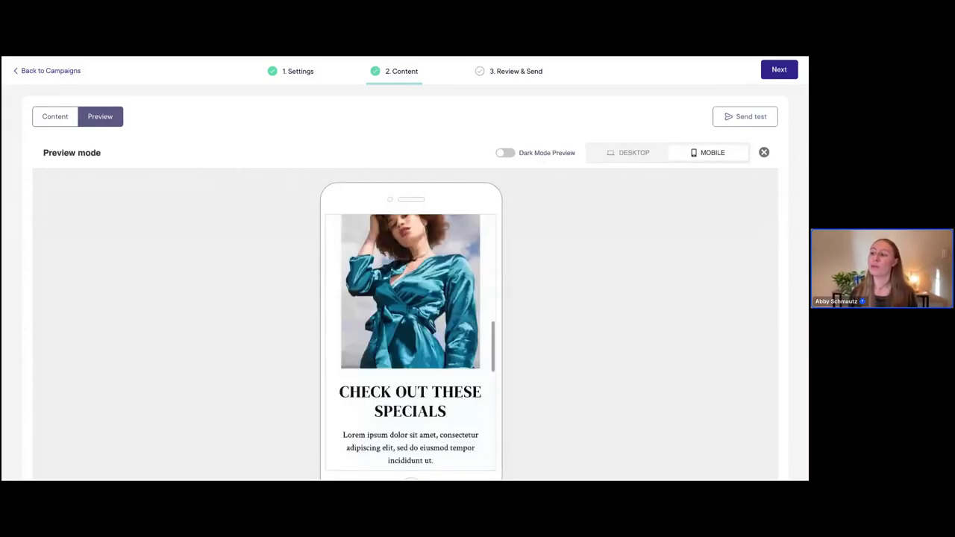
scroll(410, 343, "down", 3)
scroll(411, 344, "up", 4)
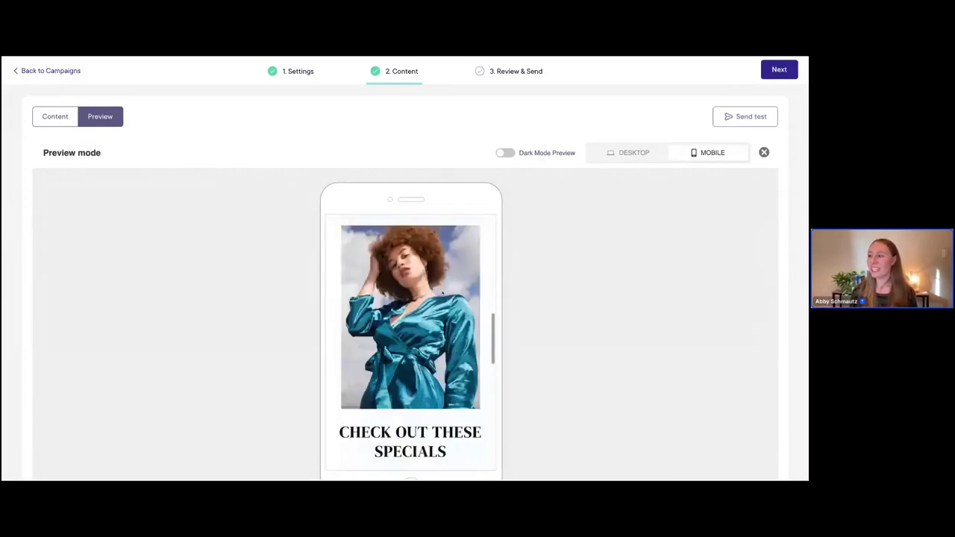
scroll(410, 343, "down", 3)
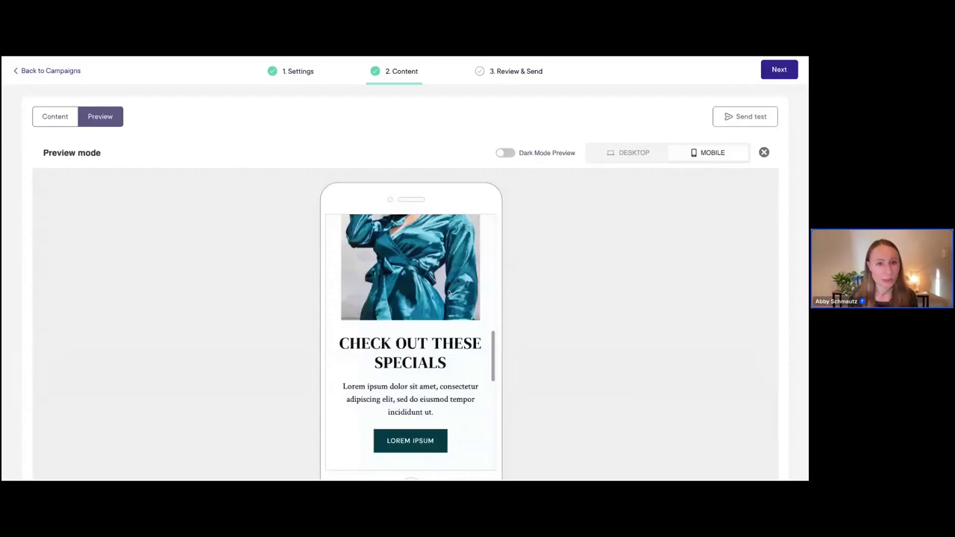
scroll(411, 343, "down", 7)
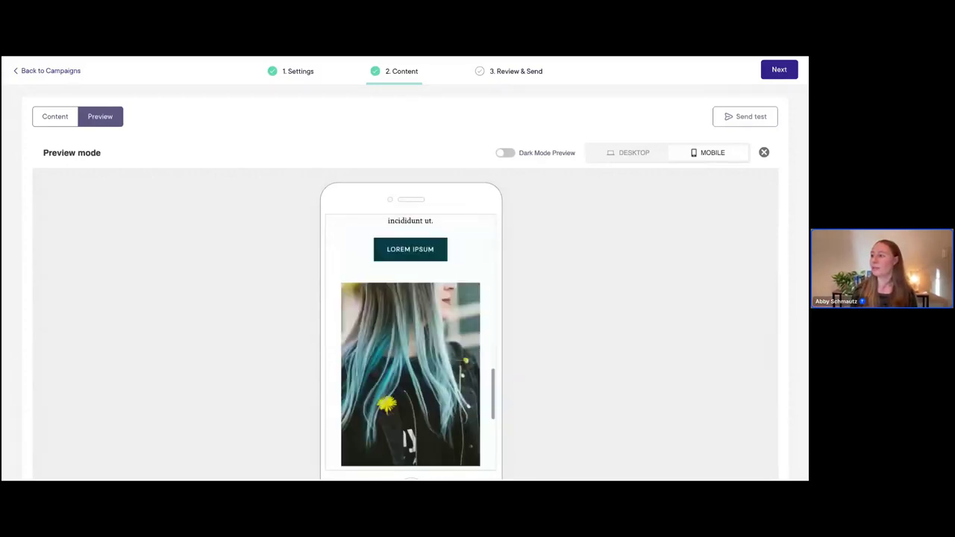
scroll(411, 340, "down", 6)
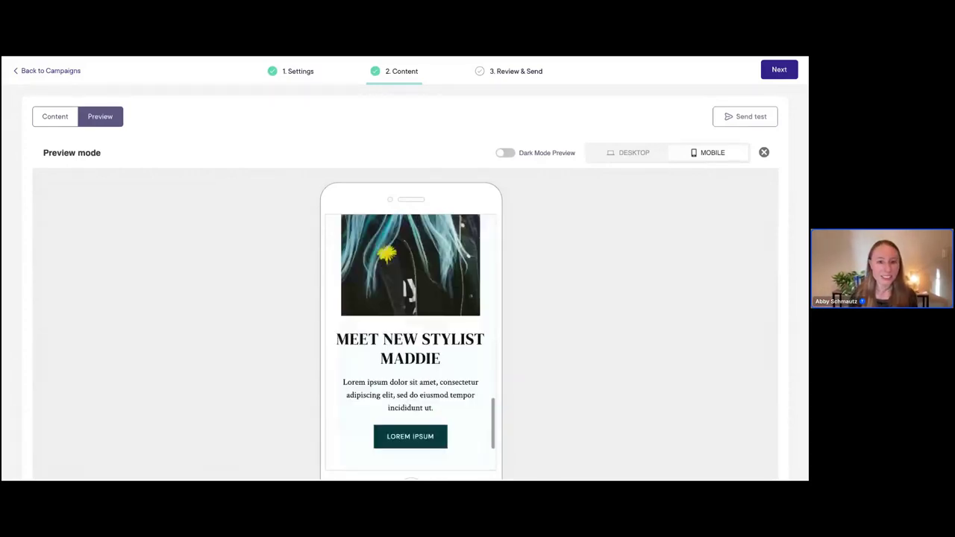
scroll(411, 344, "down", 4)
scroll(411, 328, "up", 2)
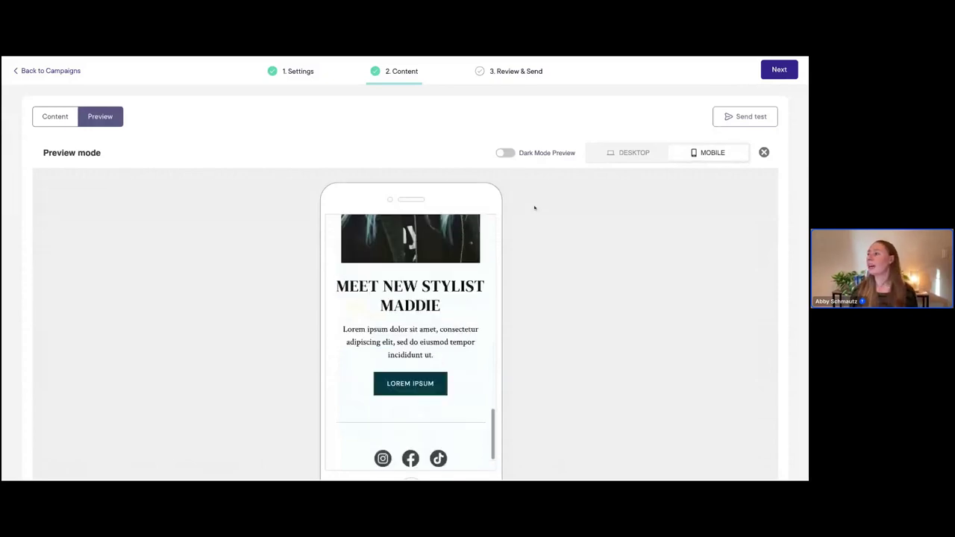
Switch the preview back to desktop view and look over the email from its footer up to the logo header
left_click(634, 153)
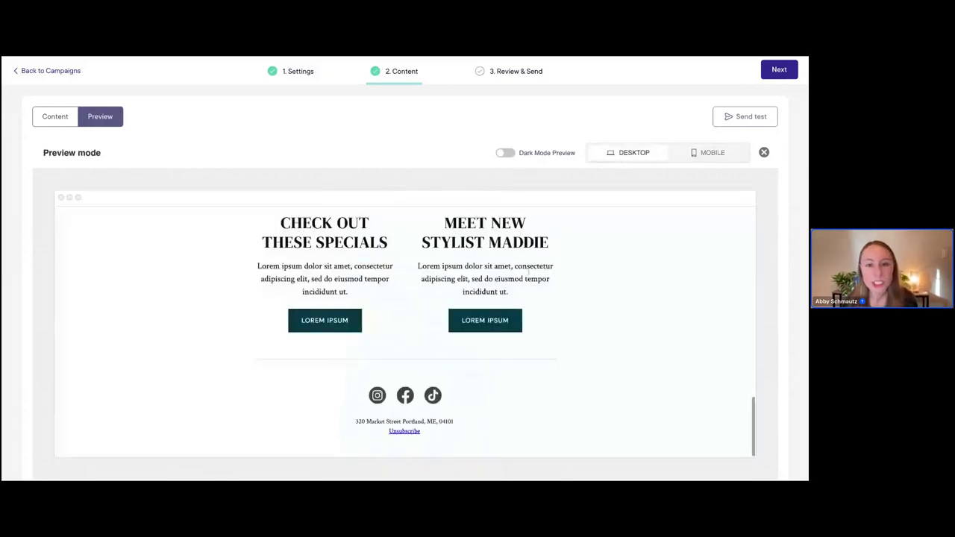
scroll(574, 281, "up", 3)
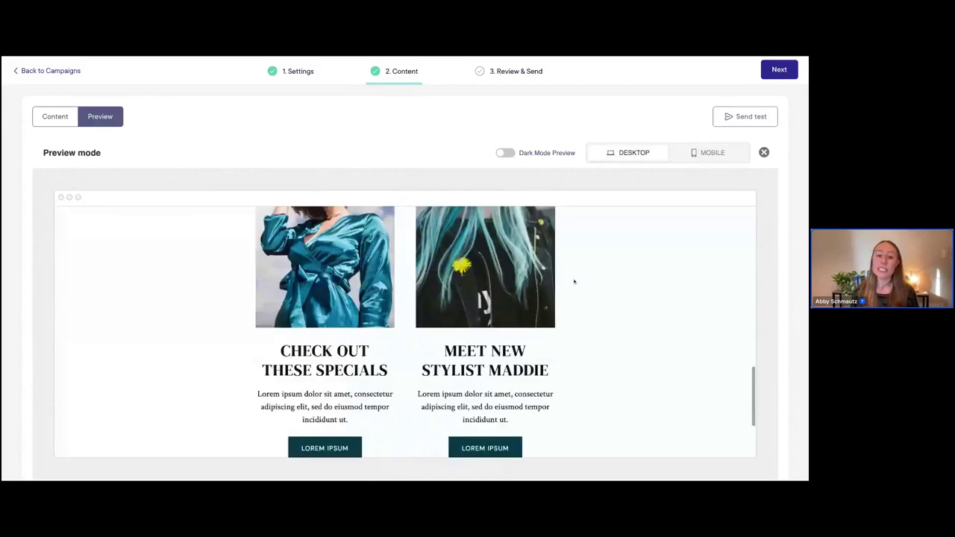
scroll(574, 281, "up", 1)
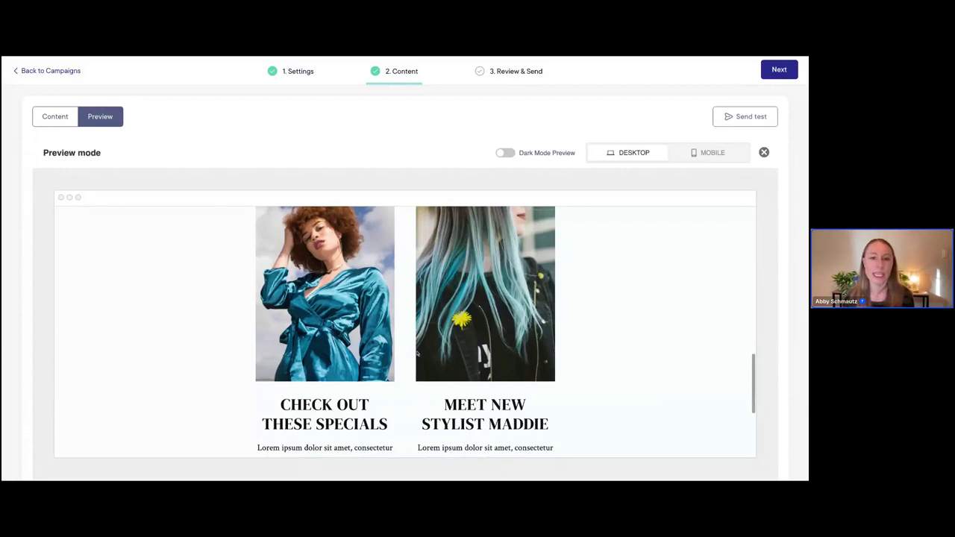
scroll(523, 315, "up", 10)
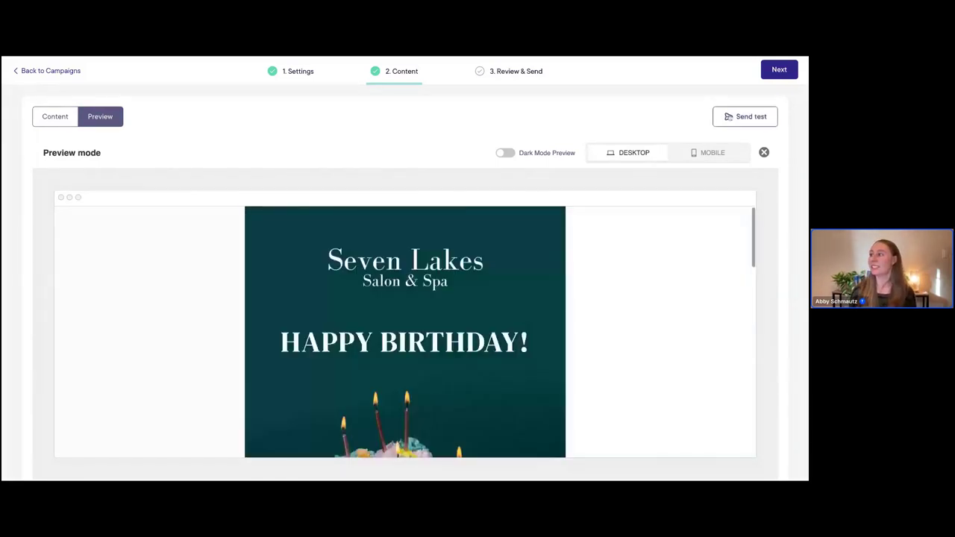
Open the test email form, check its recipient address field, and close the form without sending
left_click(730, 117)
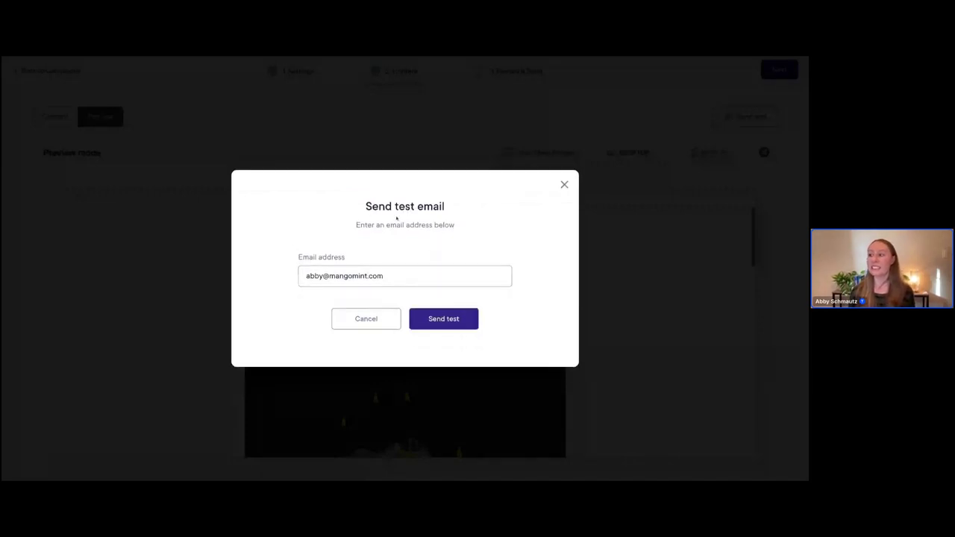
left_click(407, 271)
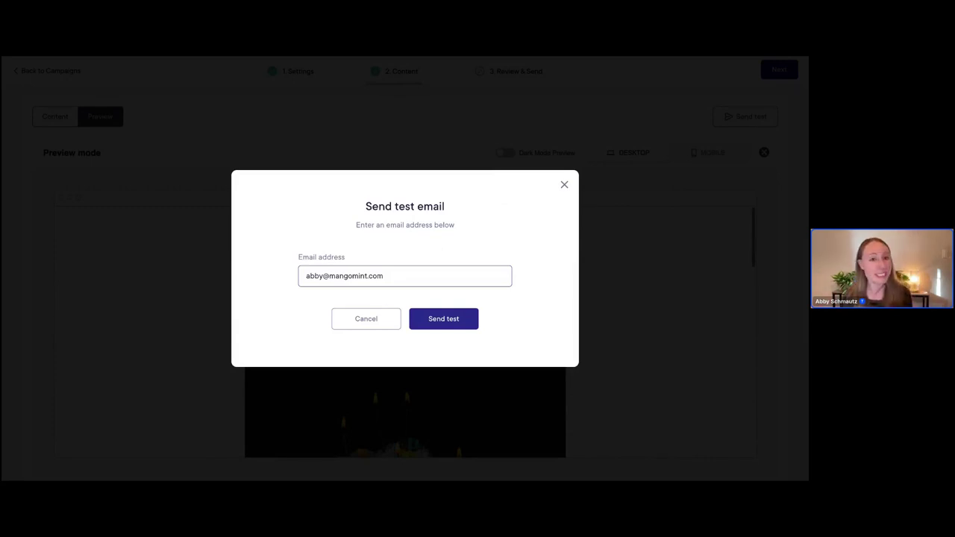
left_click(564, 185)
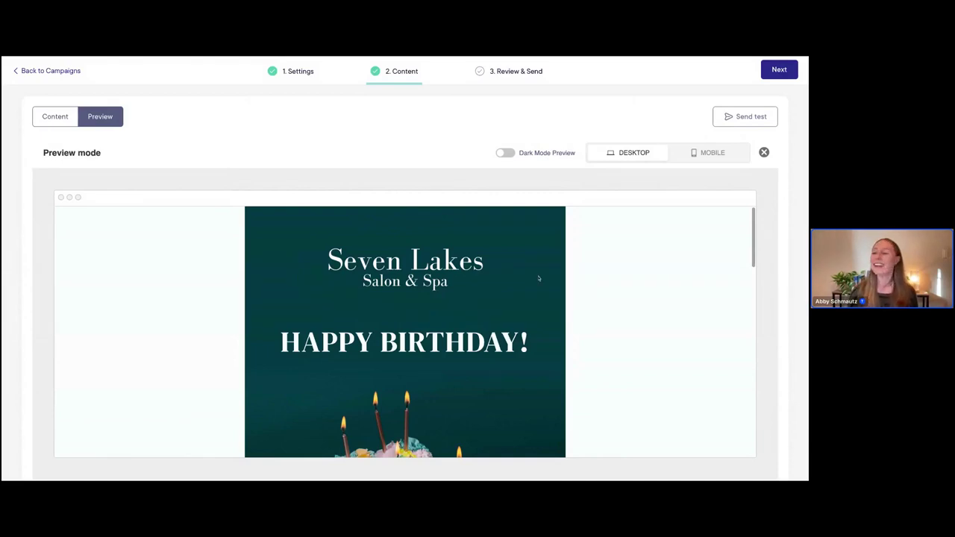
Proceed to the Review & Send stage and choose to send the campaign later
scroll(597, 291, "down", 1)
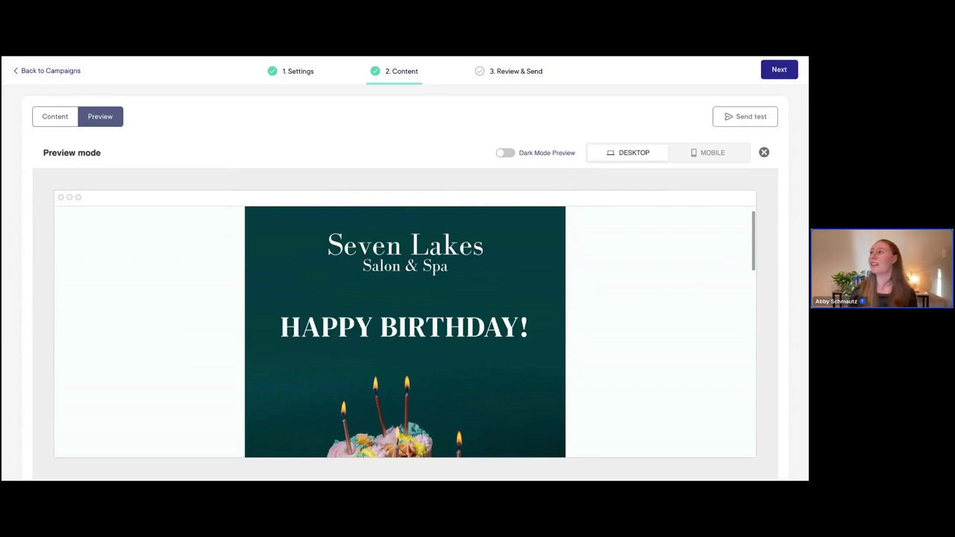
left_click(780, 72)
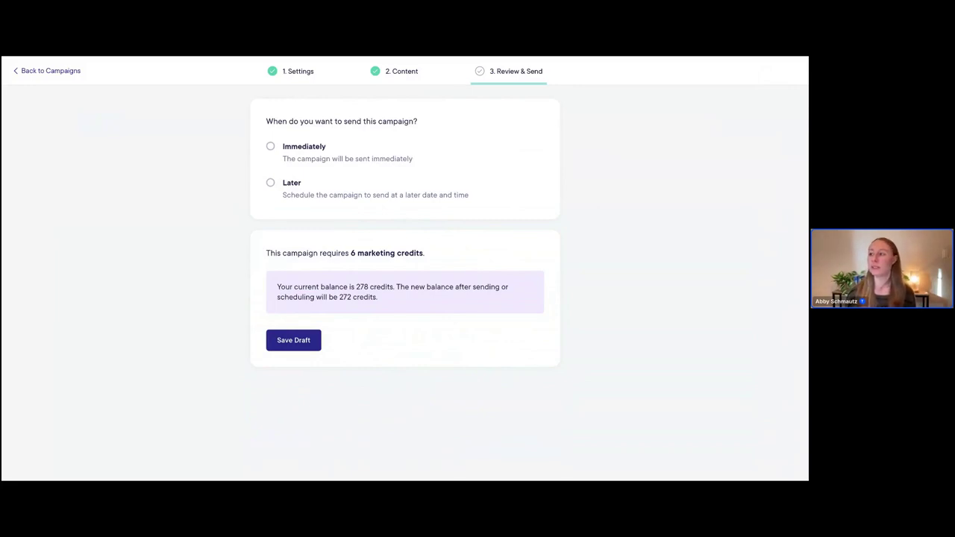
left_click(272, 147)
left_click(272, 183)
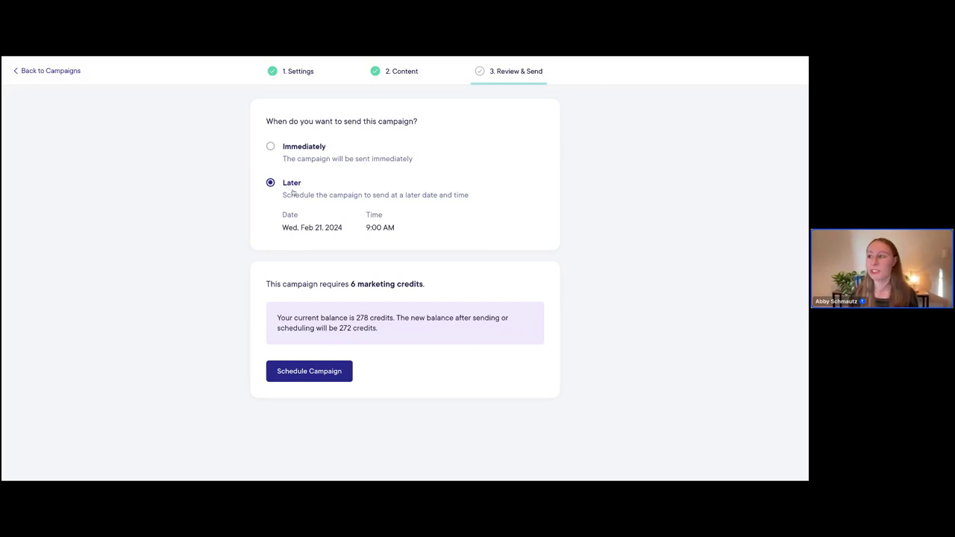
Set the campaign's scheduled send date to Monday, February 26, 2024
left_click(305, 231)
left_click(430, 258)
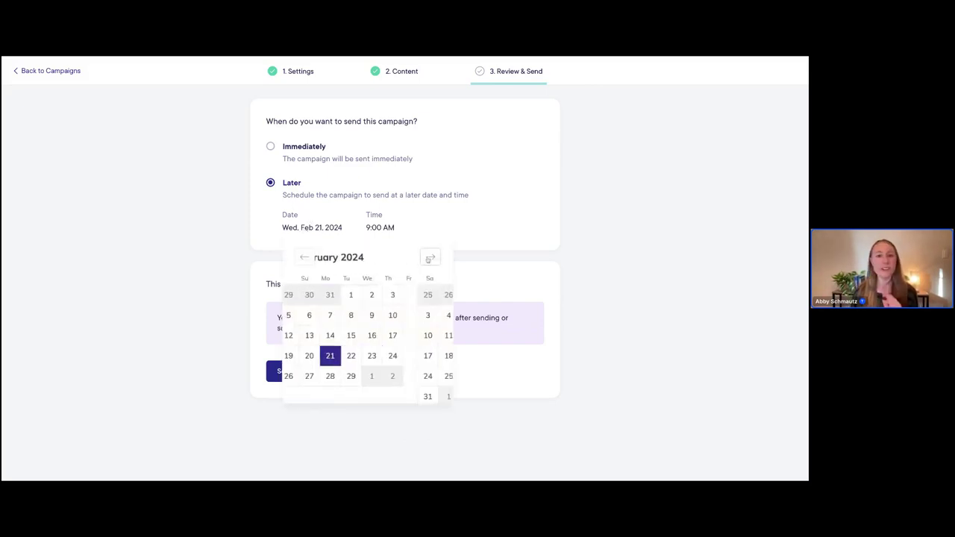
left_click(306, 258)
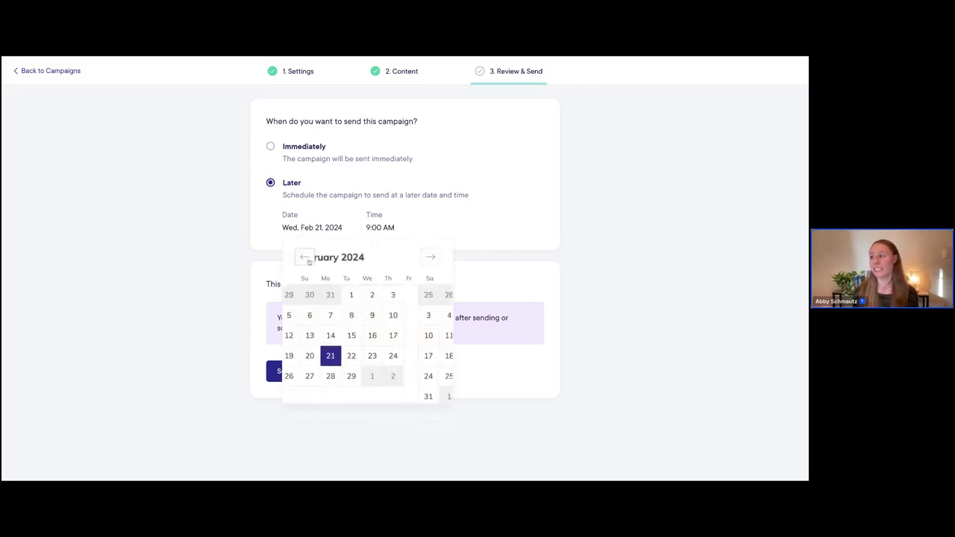
left_click(429, 258)
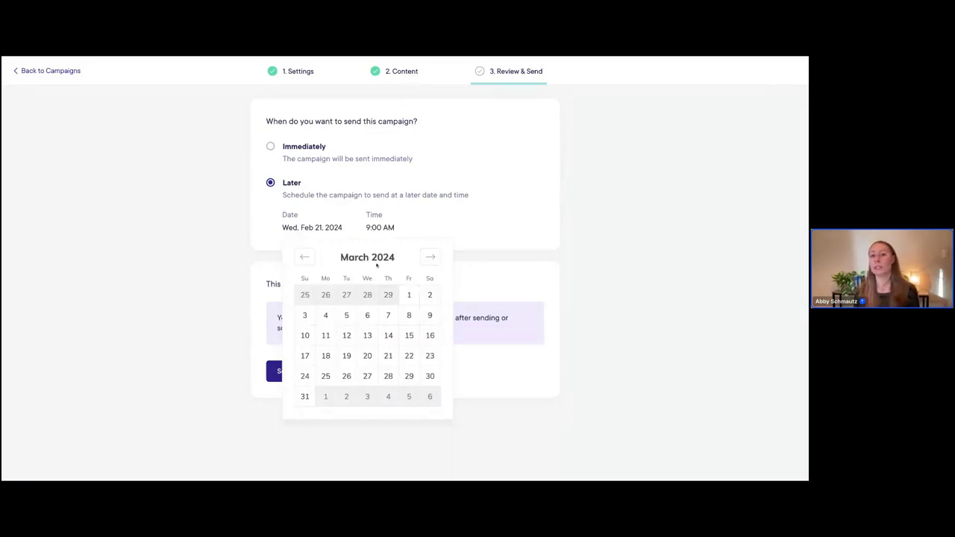
left_click(304, 257)
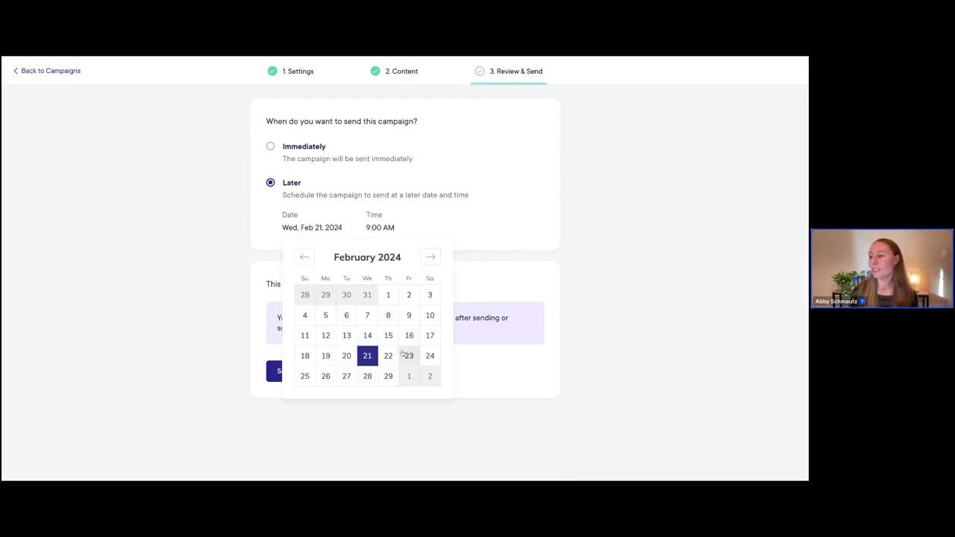
left_click(325, 377)
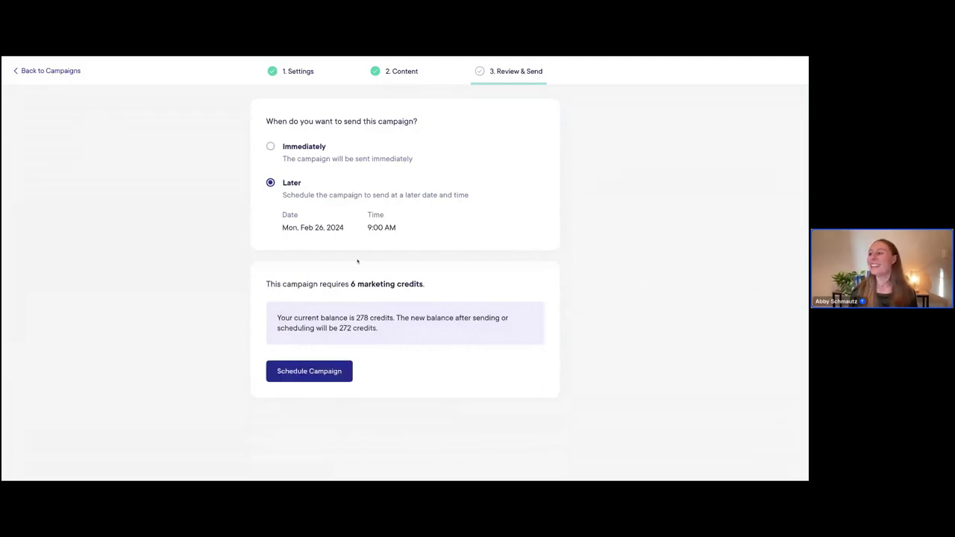
Set the send time to 10:00 AM and schedule the campaign
left_click(381, 227)
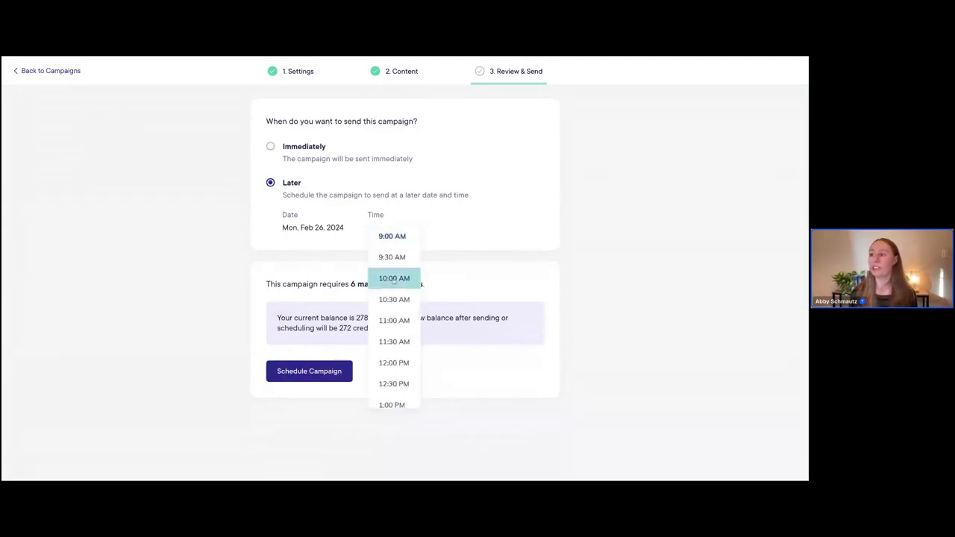
scroll(394, 281, "down", 3)
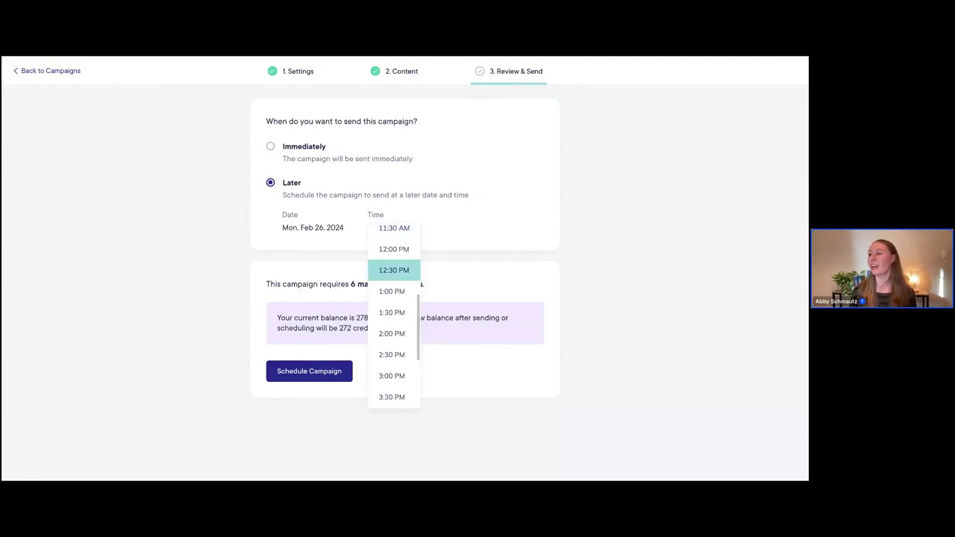
scroll(395, 276, "up", 5)
left_click(398, 279)
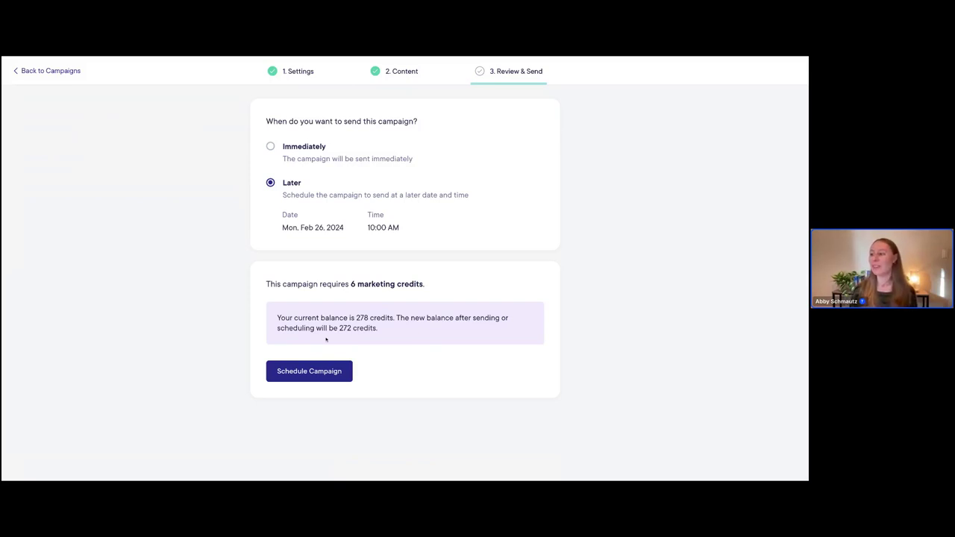
left_click(314, 373)
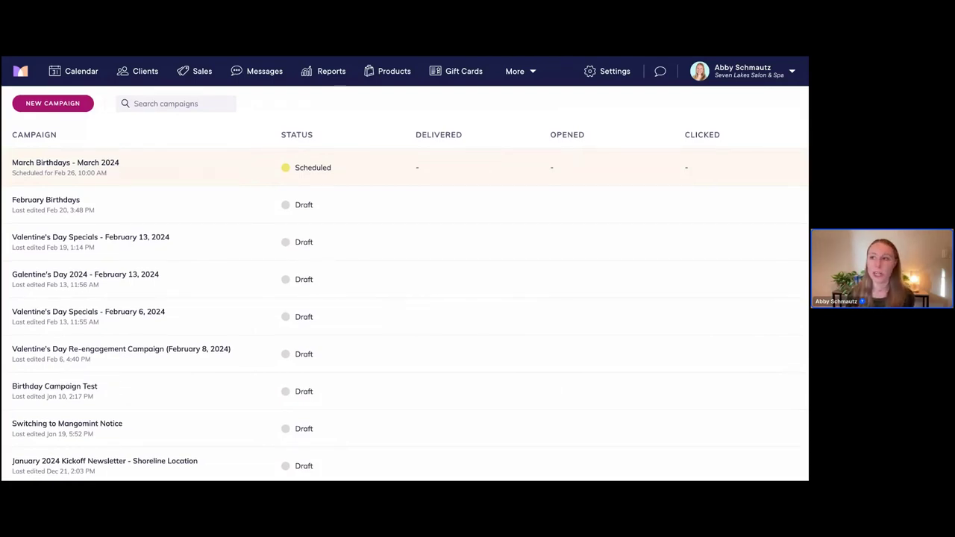
Find the sent Holiday Gift Card Promo (Final Version) campaign and open its details to review the delivery overview
scroll(403, 284, "down", 2)
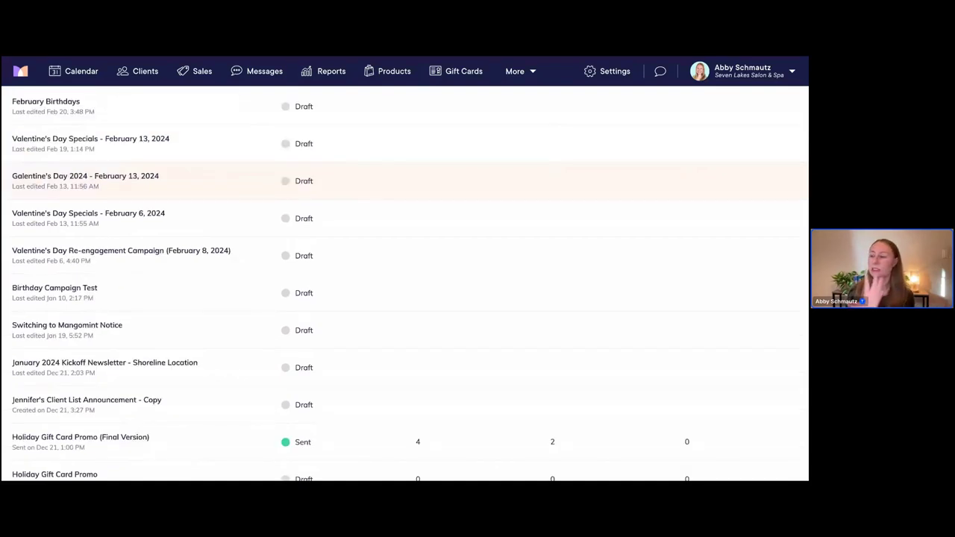
scroll(316, 236, "down", 1)
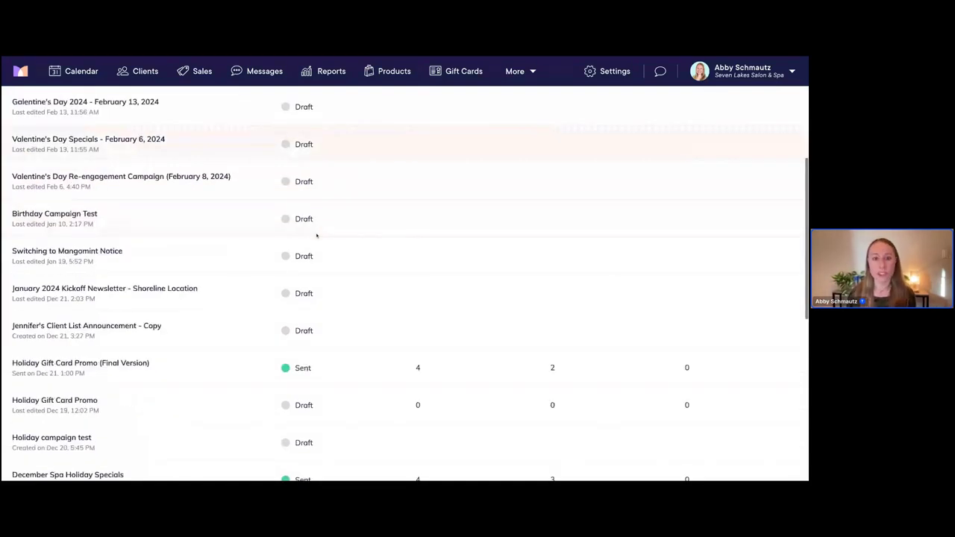
scroll(317, 236, "down", 2)
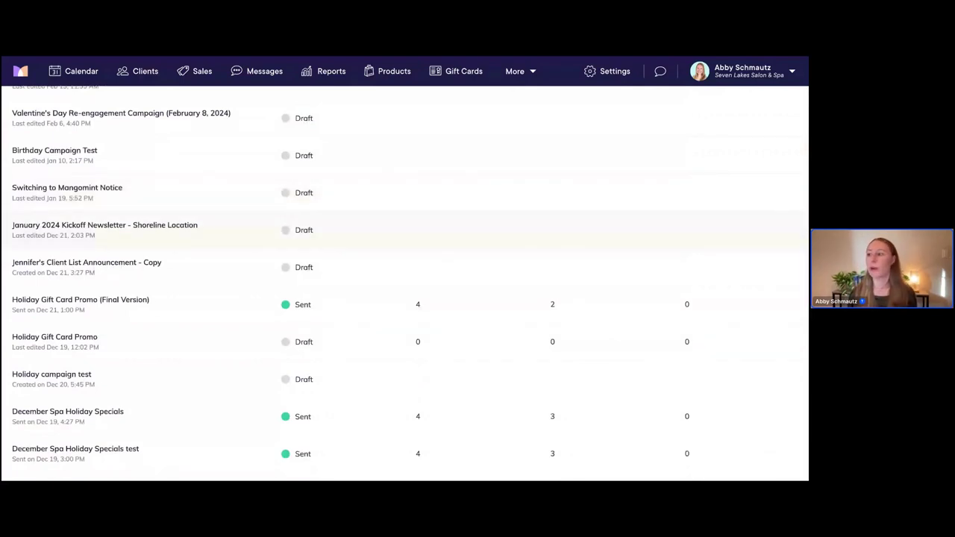
scroll(269, 267, "down", 1)
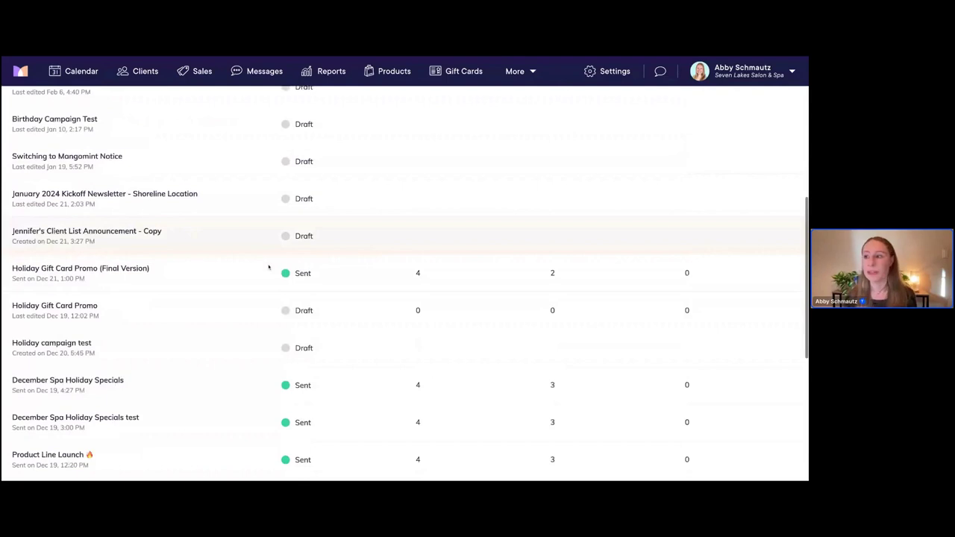
scroll(269, 267, "down", 1)
left_click(149, 259)
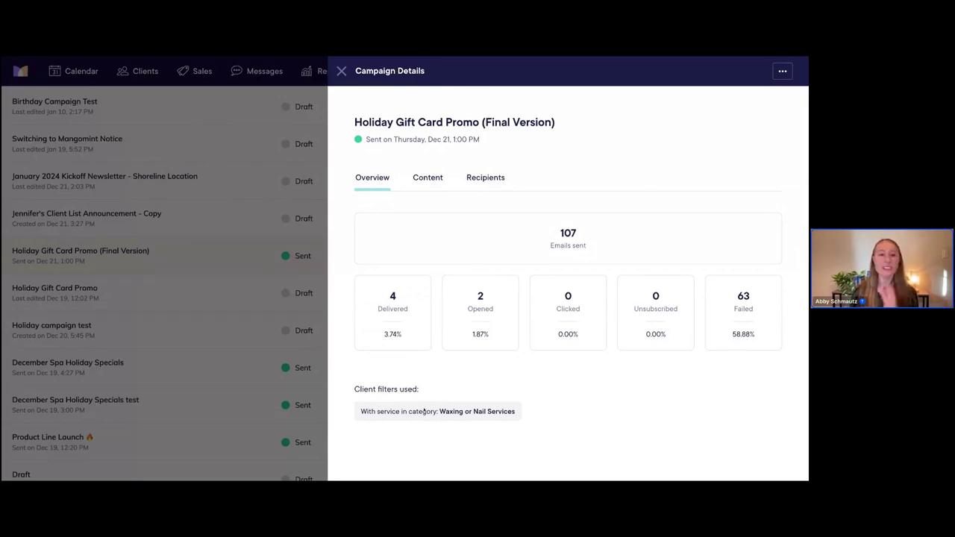
Review the email content that was sent in the Holiday Gift Card Promo (Final Version) campaign
left_click(429, 179)
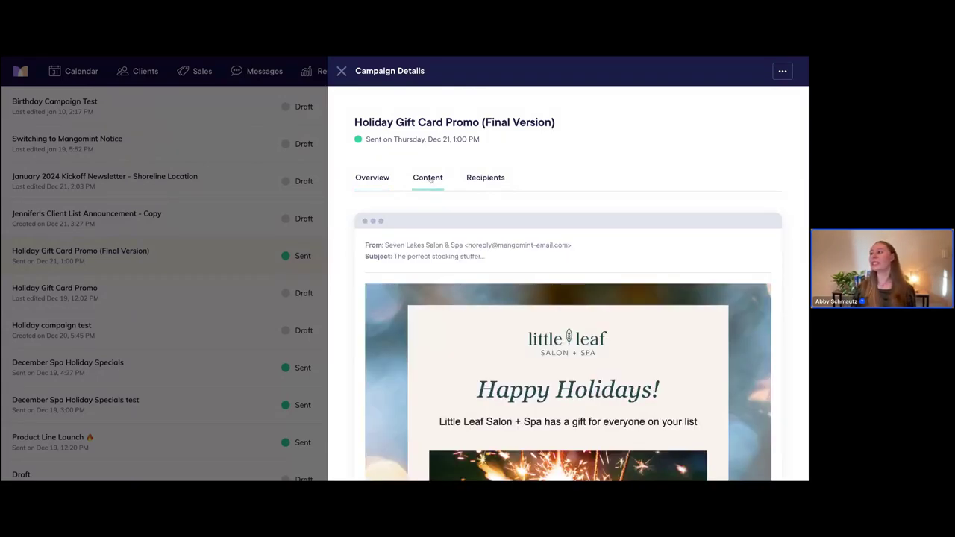
scroll(586, 197, "down", 1)
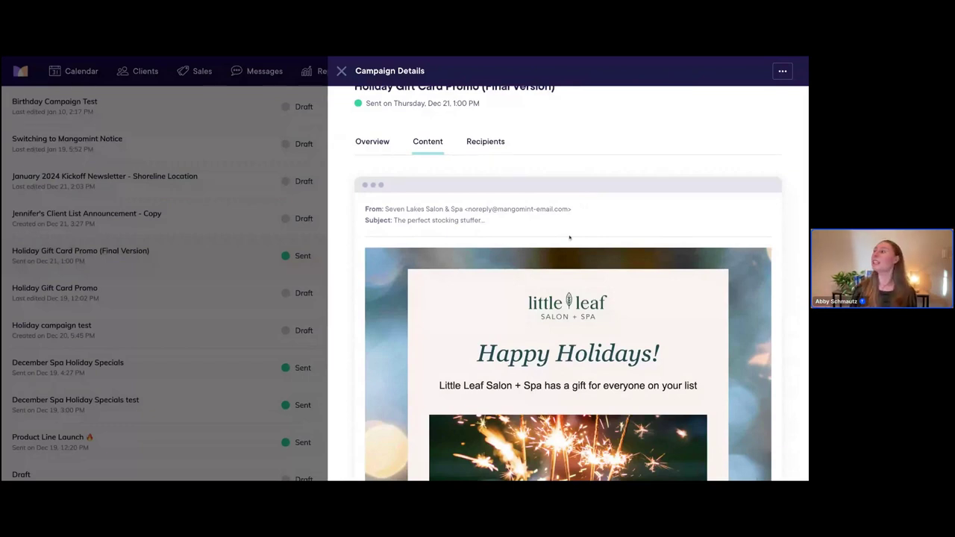
scroll(616, 236, "down", 1)
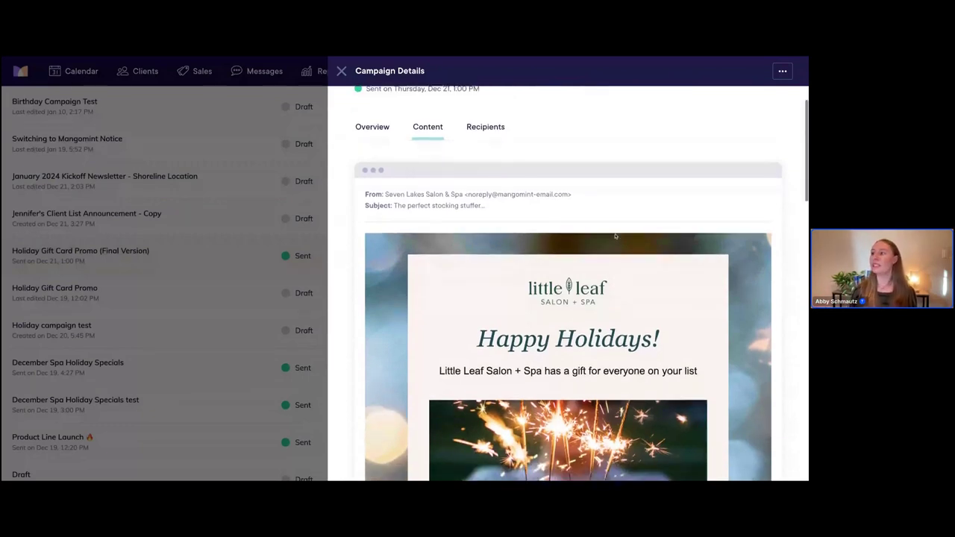
scroll(615, 236, "down", 2)
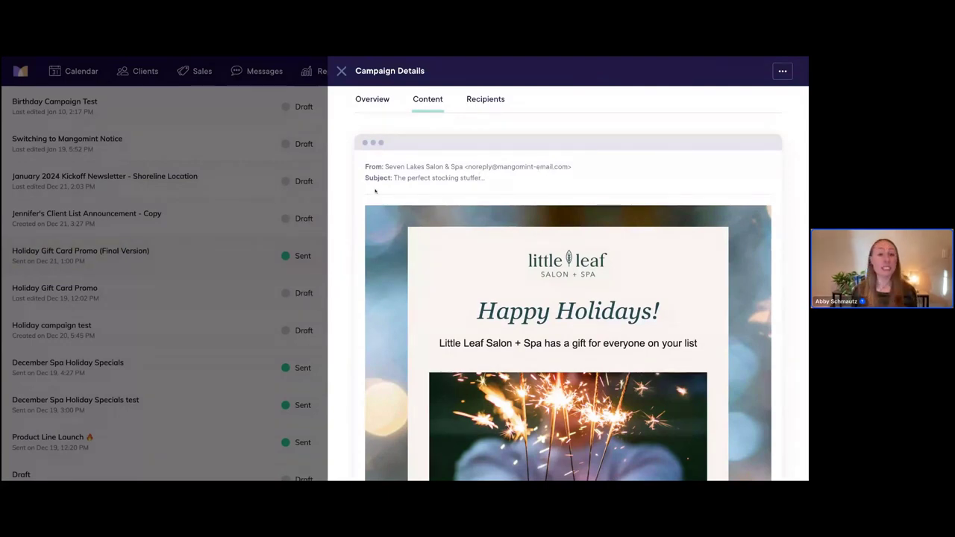
scroll(595, 217, "down", 3)
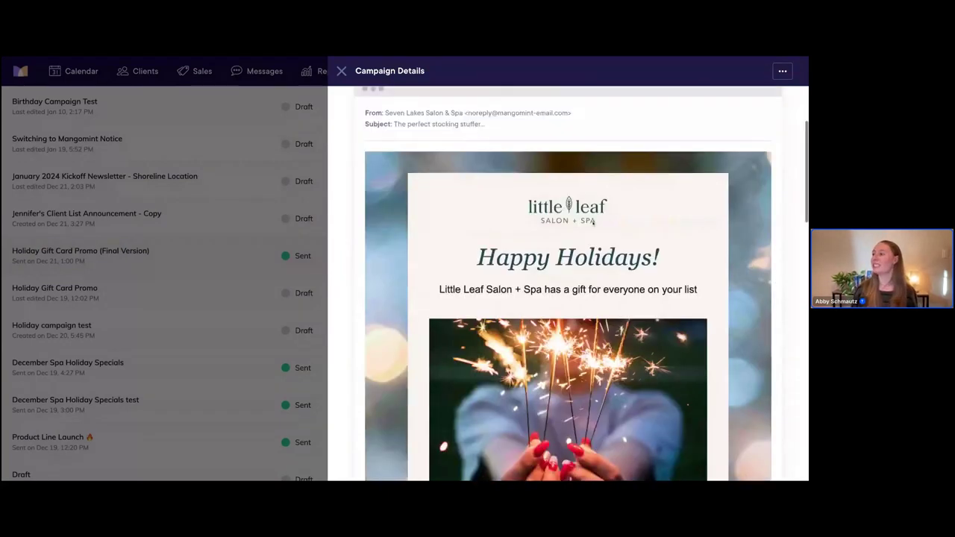
scroll(595, 220, "down", 3)
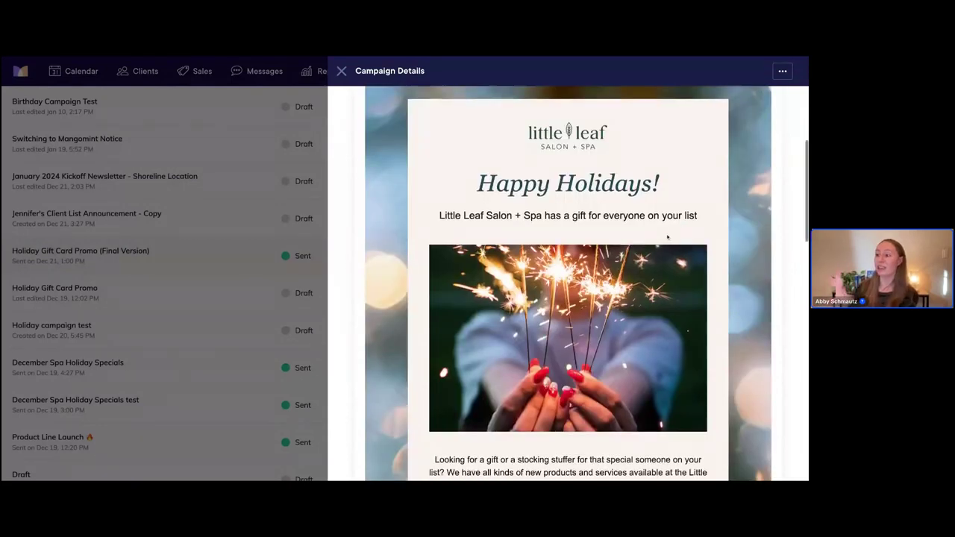
scroll(586, 284, "down", 2)
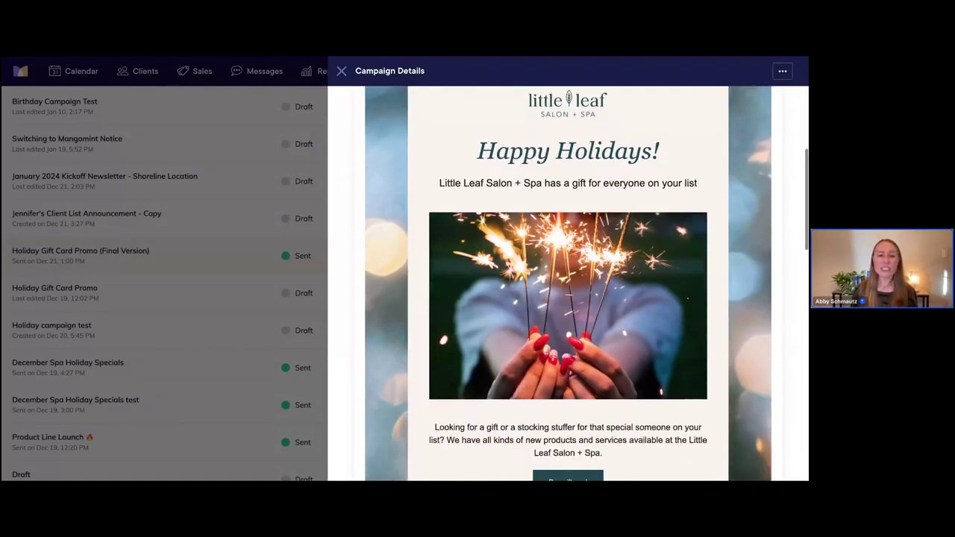
scroll(569, 284, "down", 1)
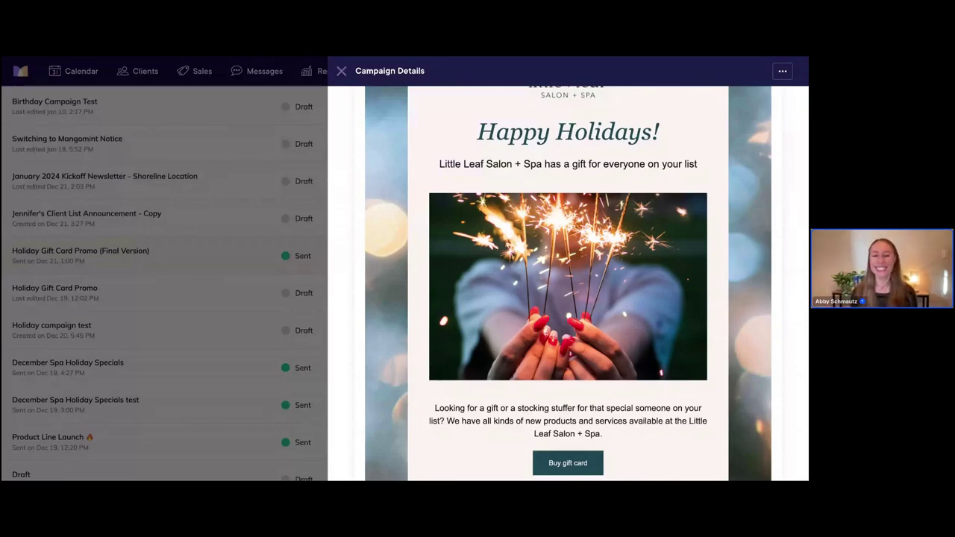
scroll(568, 283, "up", 3)
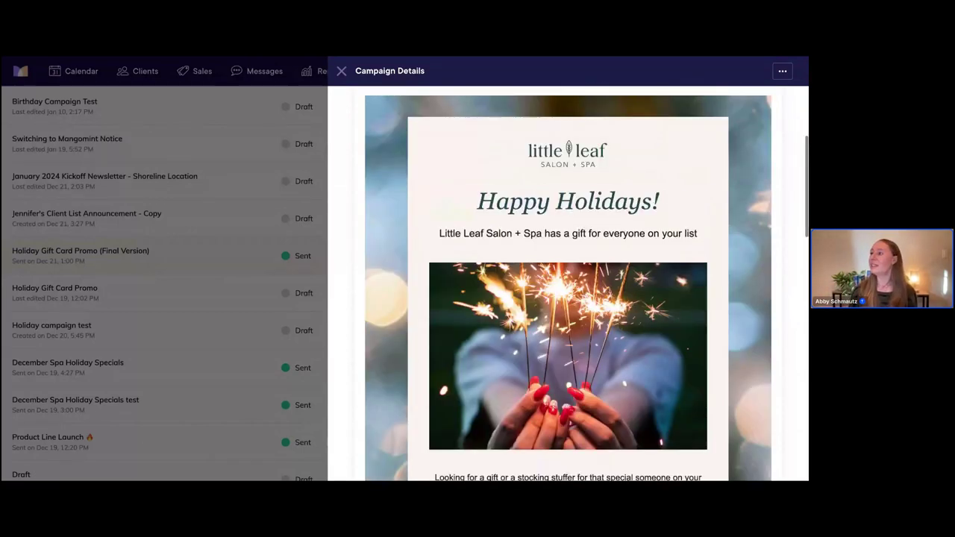
scroll(531, 172, "up", 5)
Examine the campaign's recipients and their individual delivery statuses, and close the campaign details
left_click(487, 179)
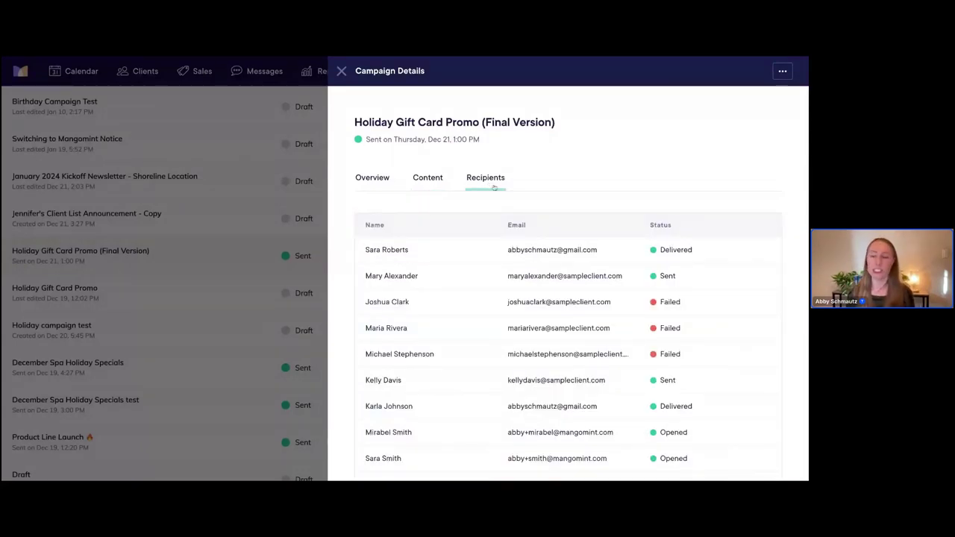
scroll(602, 241, "down", 1)
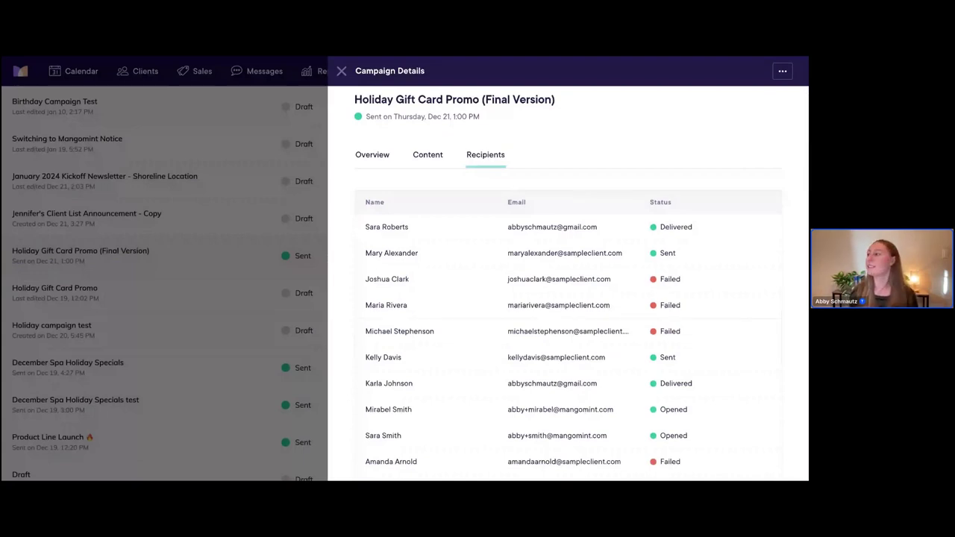
scroll(605, 235, "down", 1)
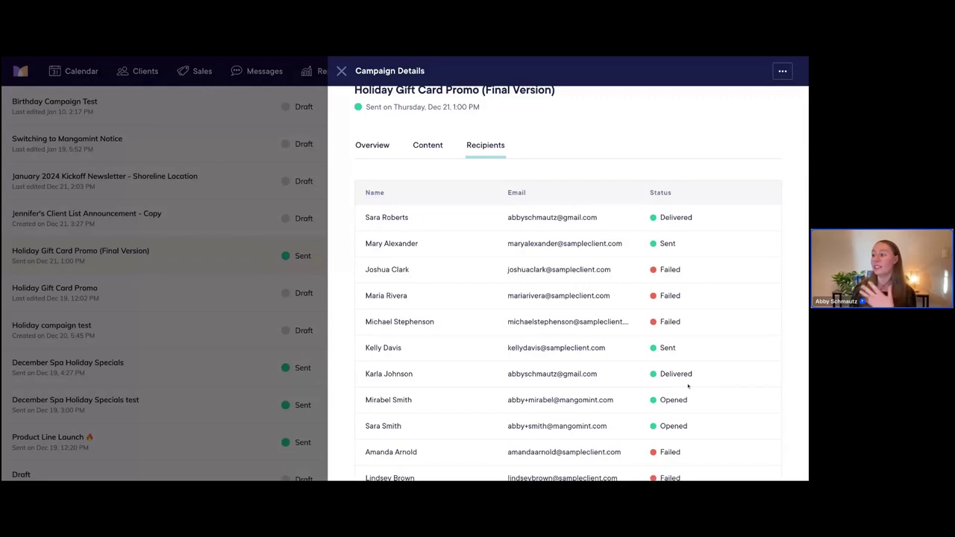
scroll(691, 396, "down", 1)
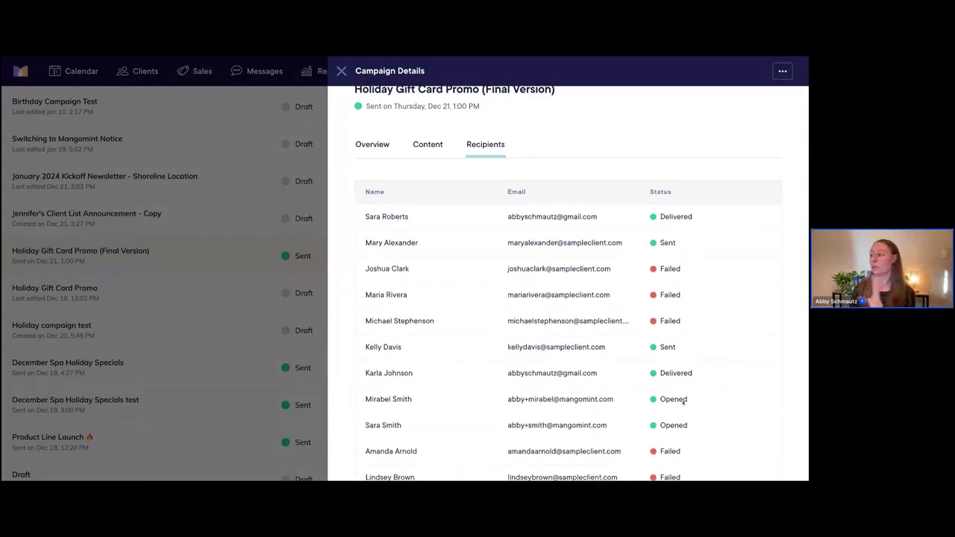
scroll(672, 373, "down", 1)
scroll(663, 340, "down", 5)
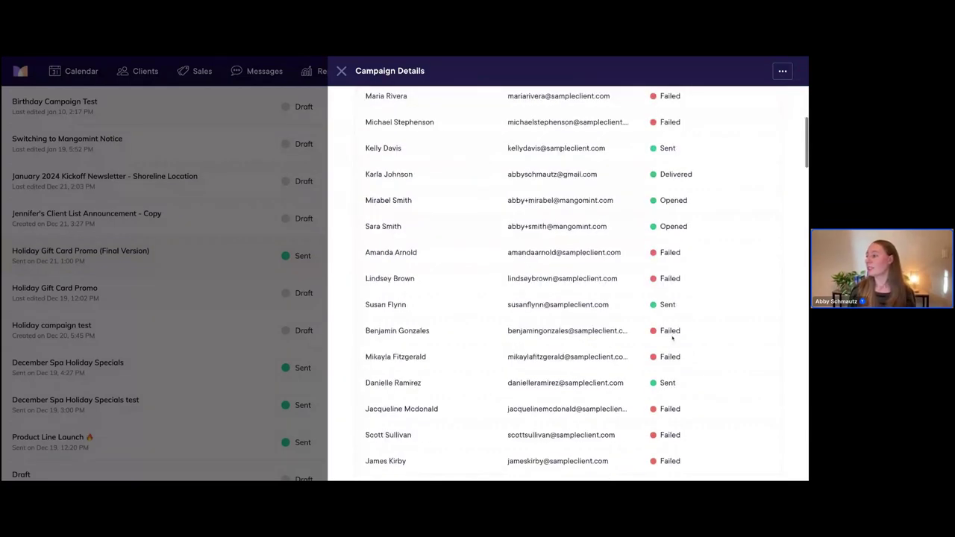
scroll(671, 338, "up", 6)
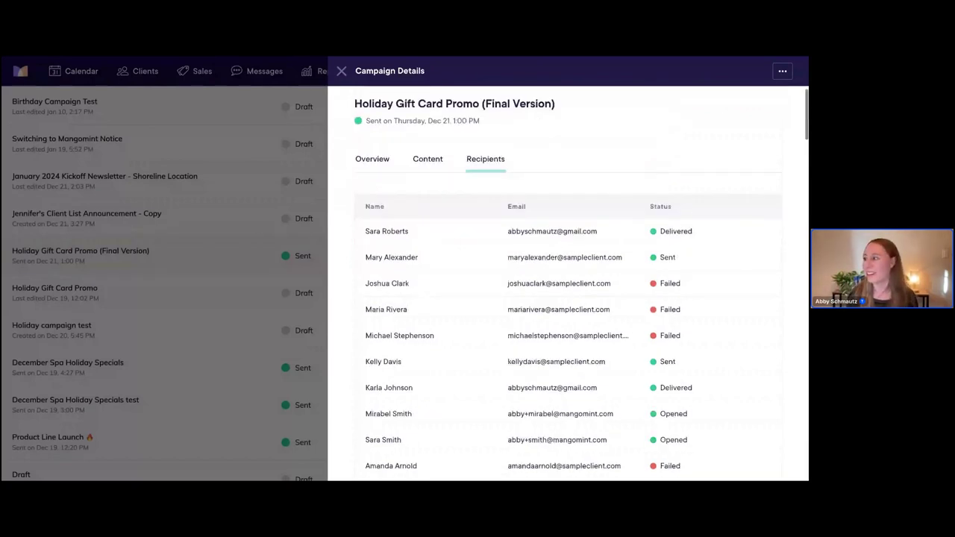
scroll(597, 315, "up", 1)
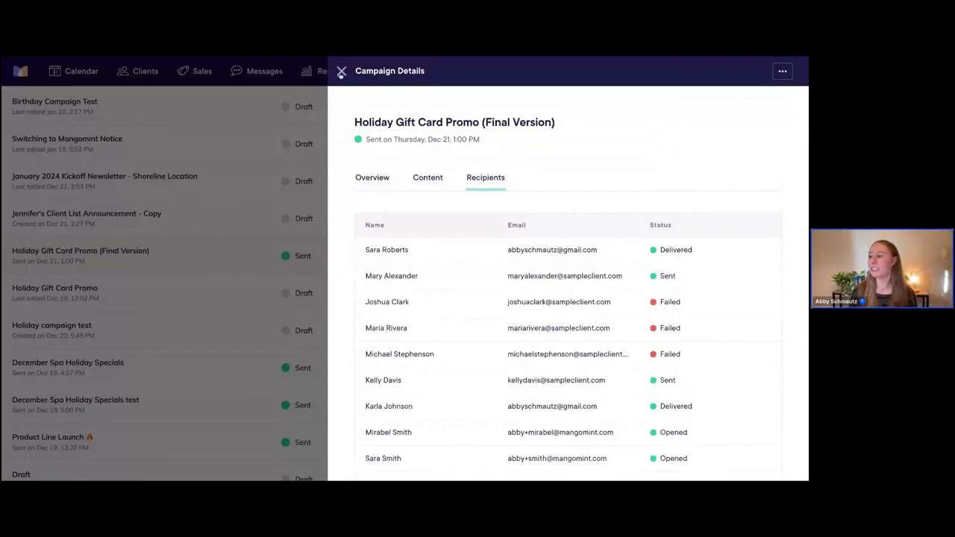
left_click(342, 71)
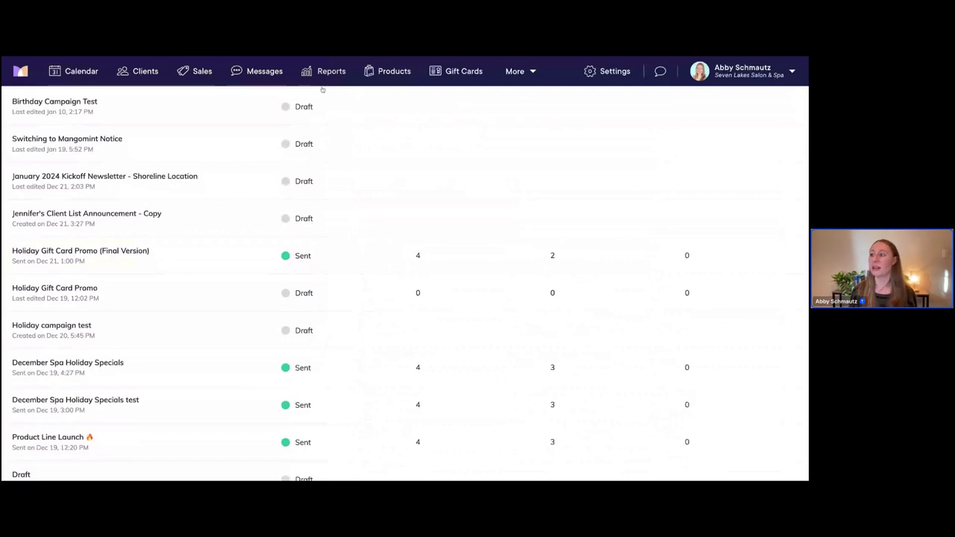
Check the delivery overview and client filters of the sent December Spa Holiday Specials campaign, and close its details
scroll(448, 314, "down", 1)
left_click(448, 319)
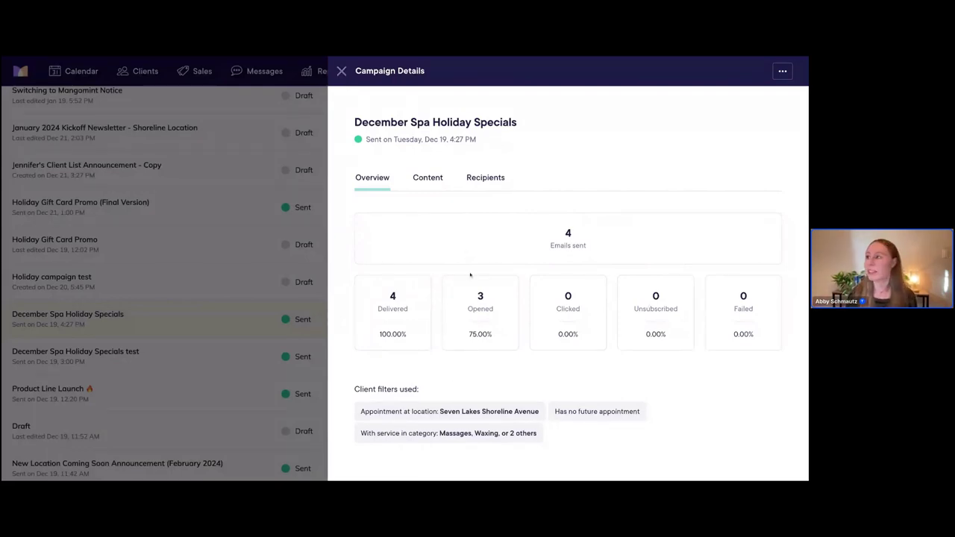
left_click(341, 71)
Check the delivery overview and client filters of the Massages - Last Week's Visits campaign, and return to the campaign list
scroll(197, 316, "down", 3)
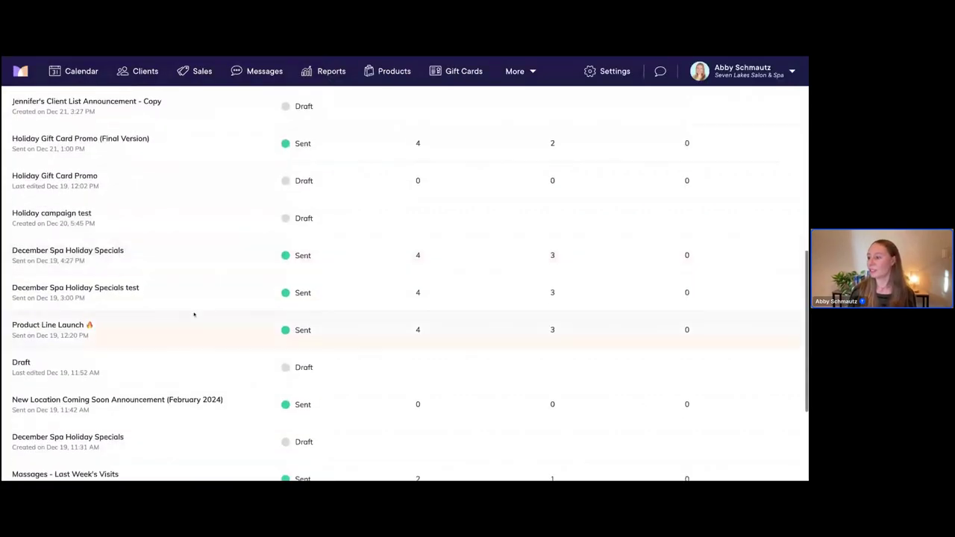
scroll(195, 315, "down", 1)
left_click(134, 350)
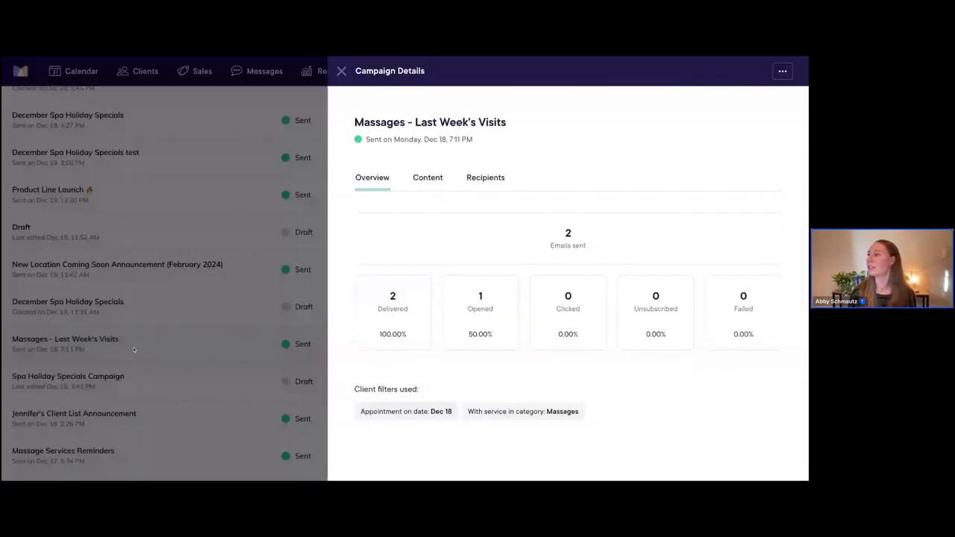
left_click(341, 72)
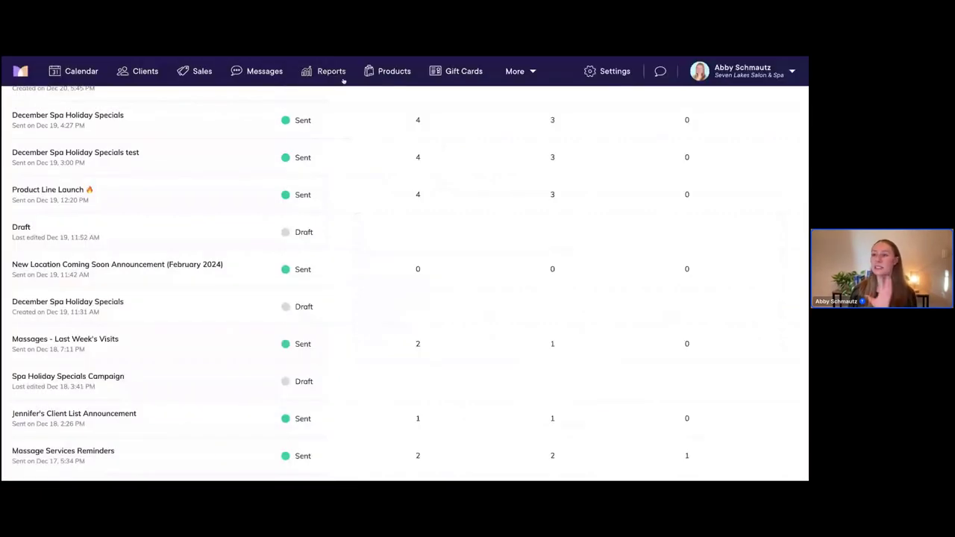
scroll(373, 239, "up", 10)
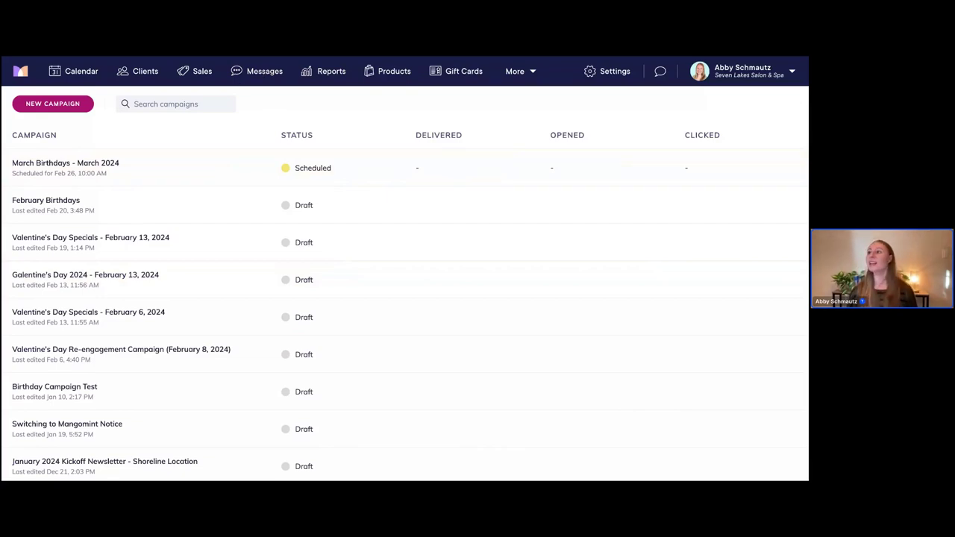
Start a new message in Messages, search for a client by first name and open the first matching client's conversation
left_click(251, 77)
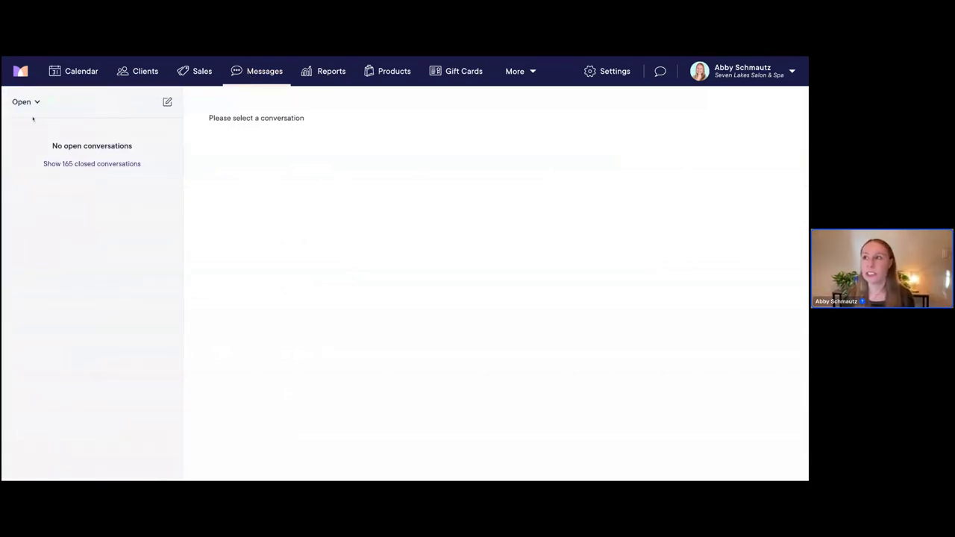
left_click(168, 103)
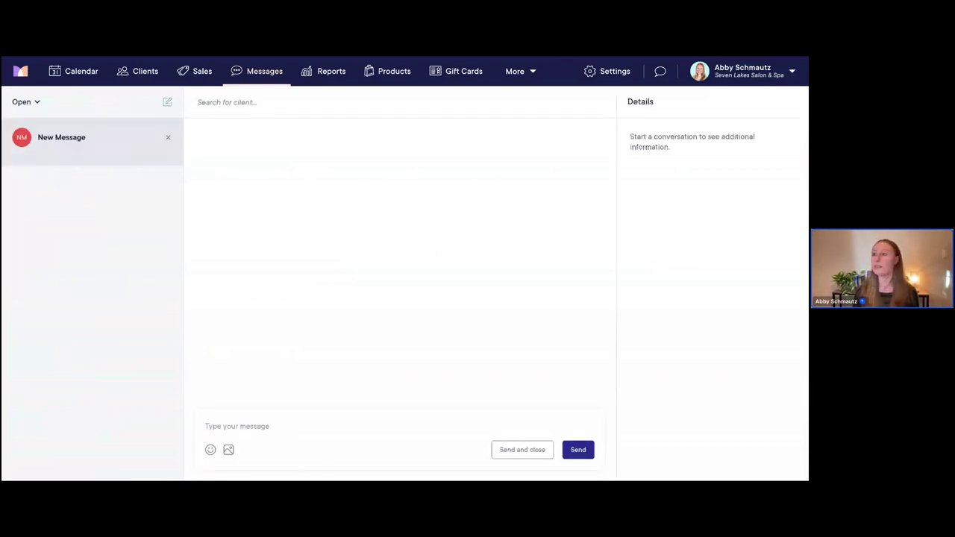
type("john")
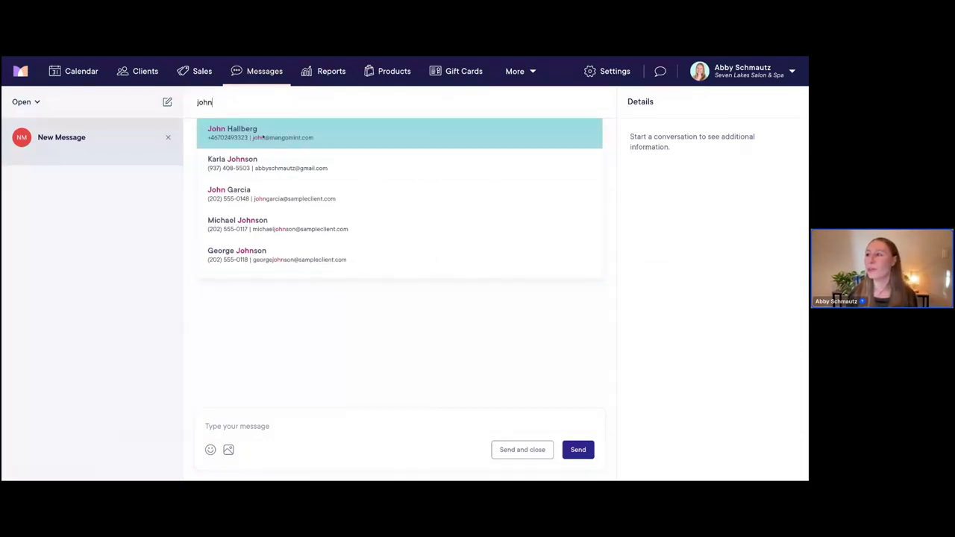
left_click(240, 137)
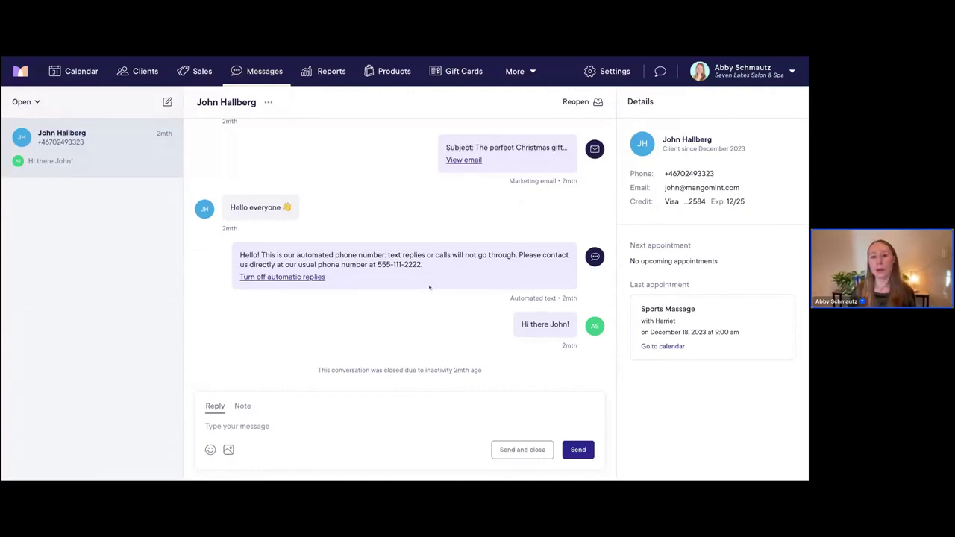
Examine the client's conversation history for the automated texts, automated emails and marketing emails exchanged
scroll(429, 287, "up", 1)
scroll(429, 287, "up", 2)
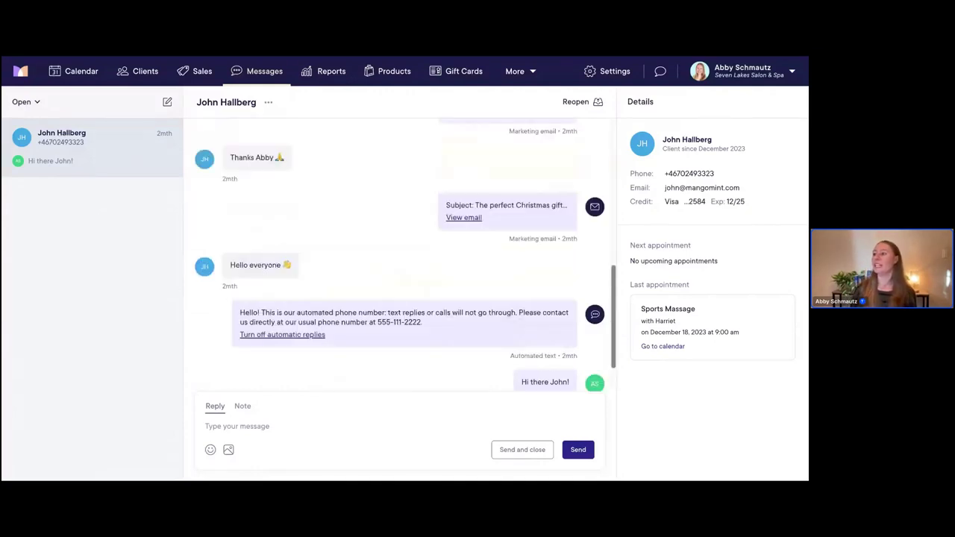
scroll(496, 300, "down", 3)
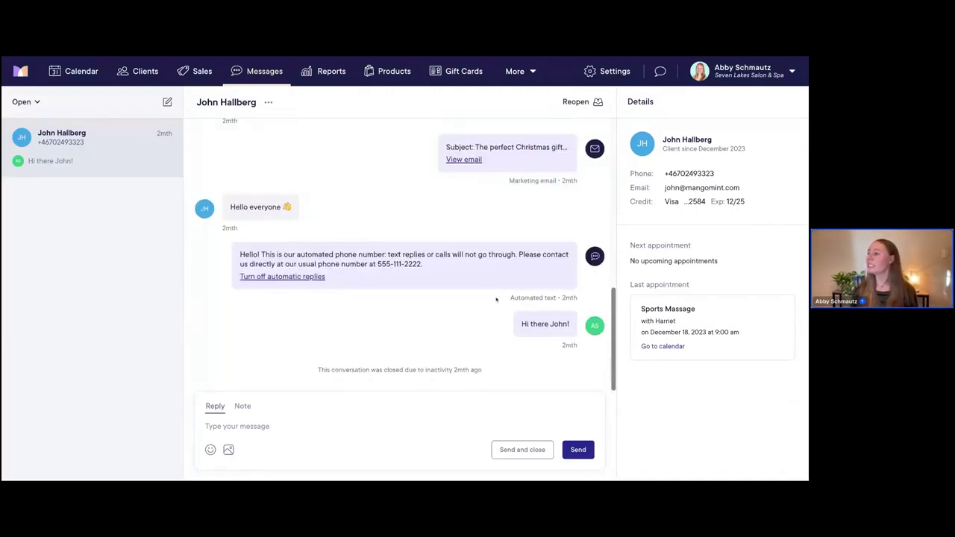
scroll(497, 300, "up", 1)
scroll(522, 306, "down", 1)
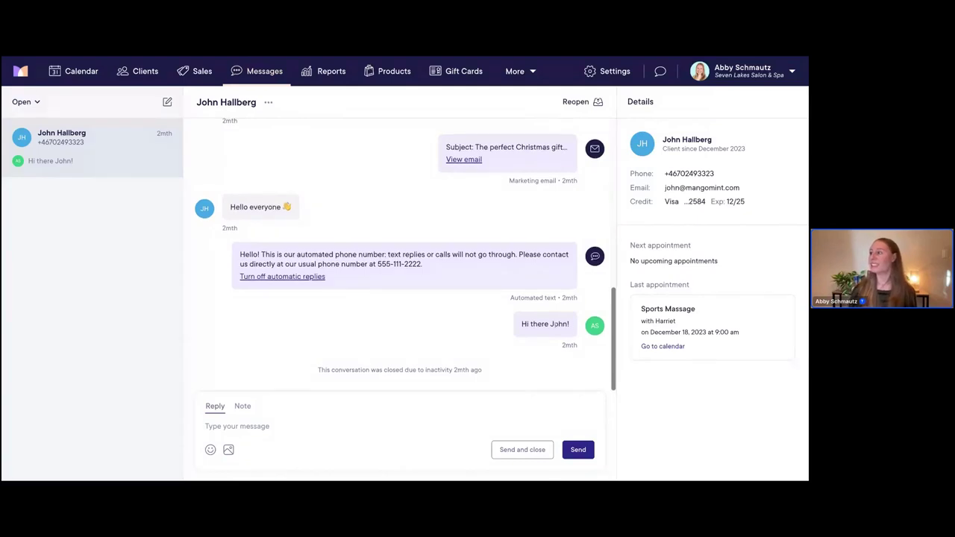
scroll(555, 324, "up", 7)
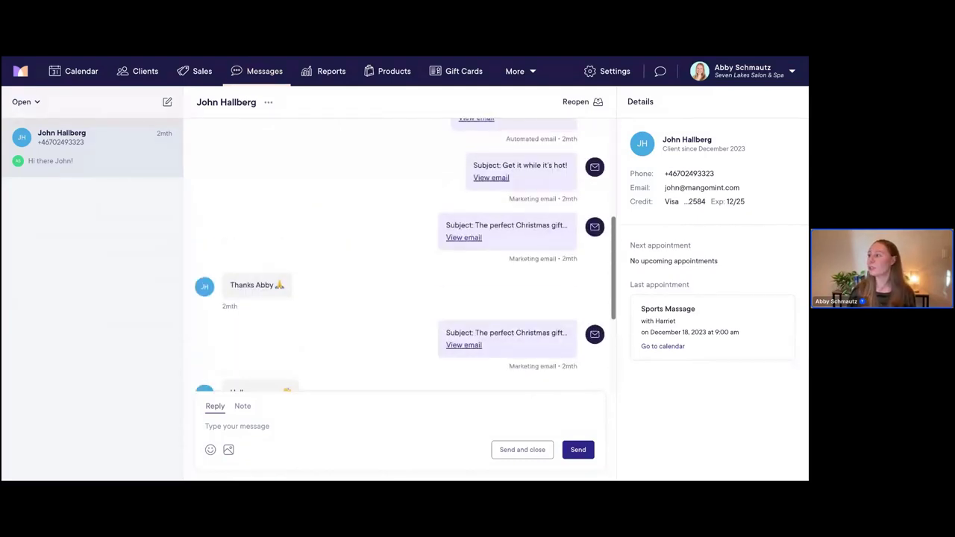
scroll(554, 319, "up", 3)
scroll(554, 319, "up", 2)
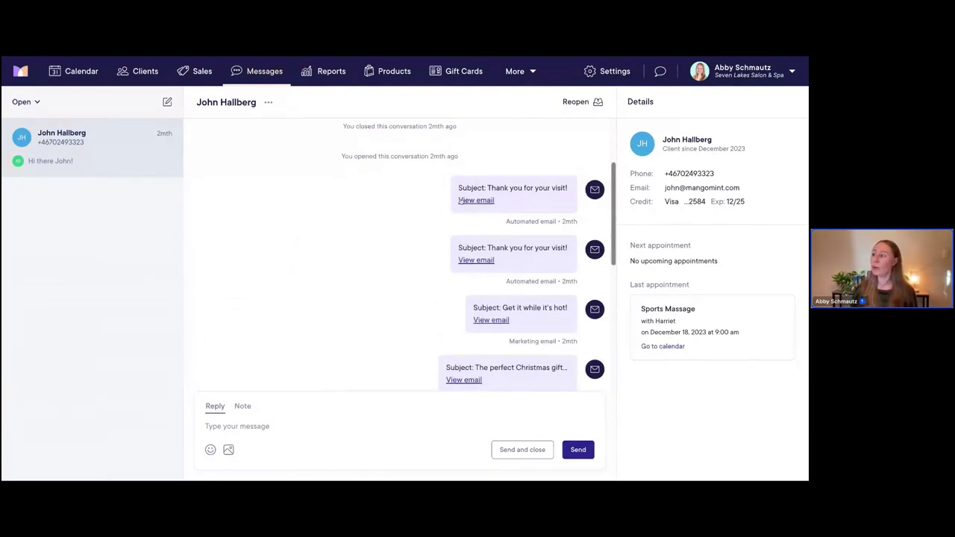
scroll(373, 211, "down", 5)
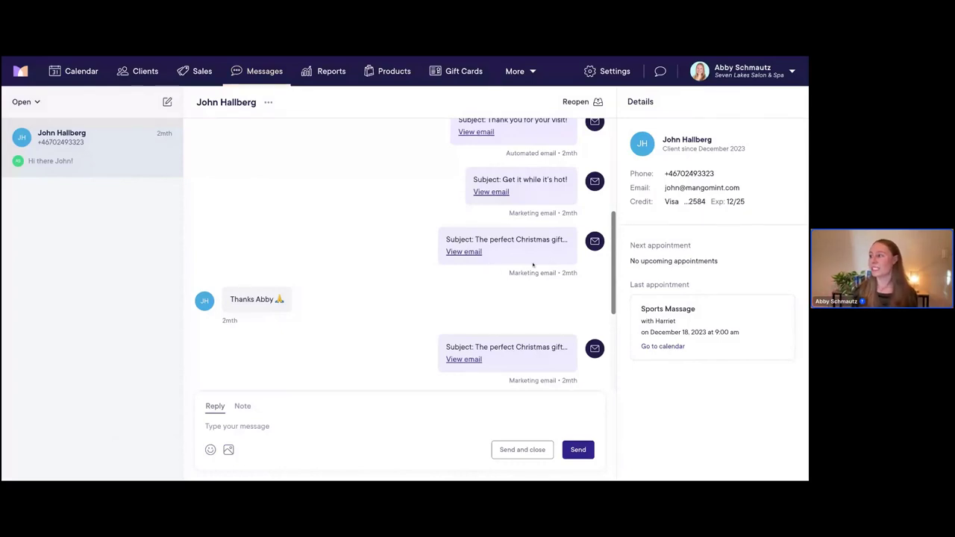
Open the first marketing email with the subject "The perfect Christmas gift..." from the conversation and view its content
scroll(570, 297, "up", 1)
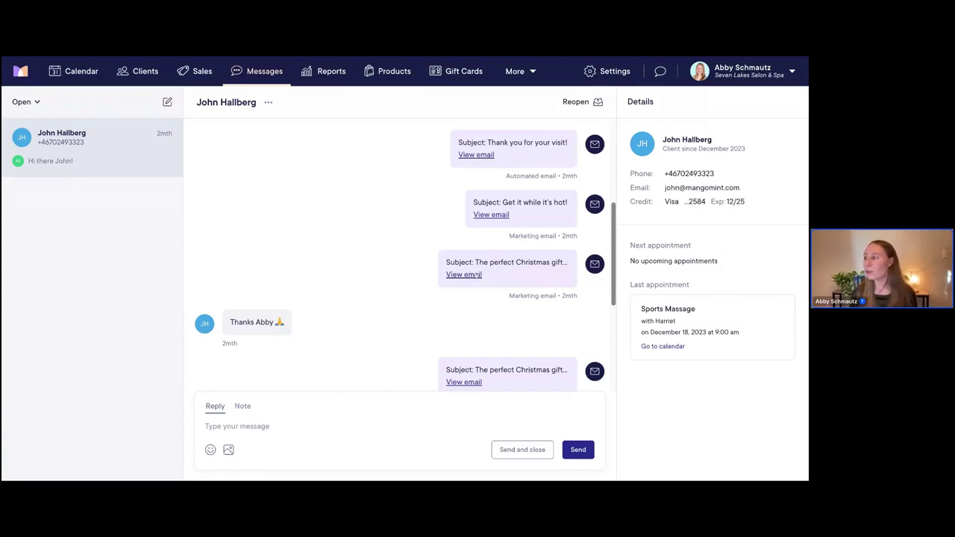
left_click(475, 275)
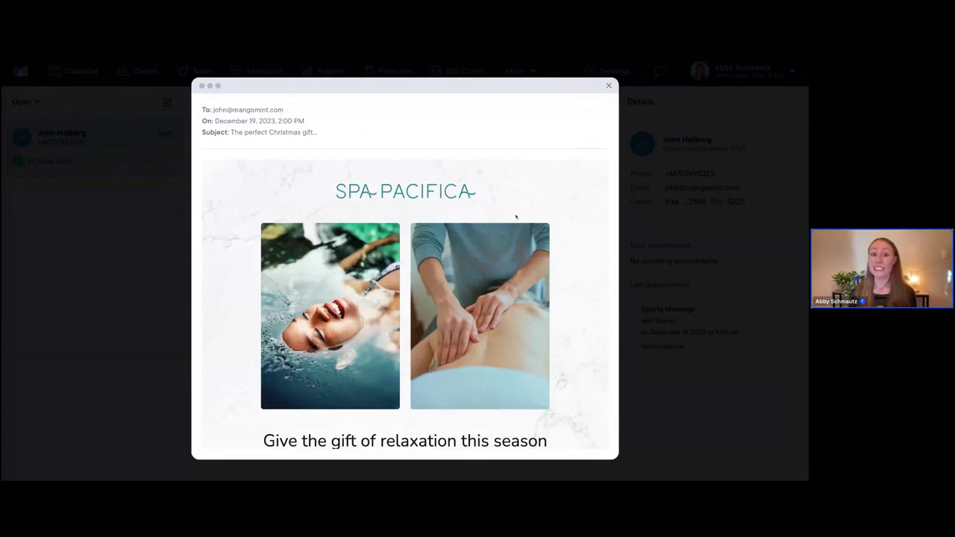
scroll(406, 306, "down", 1)
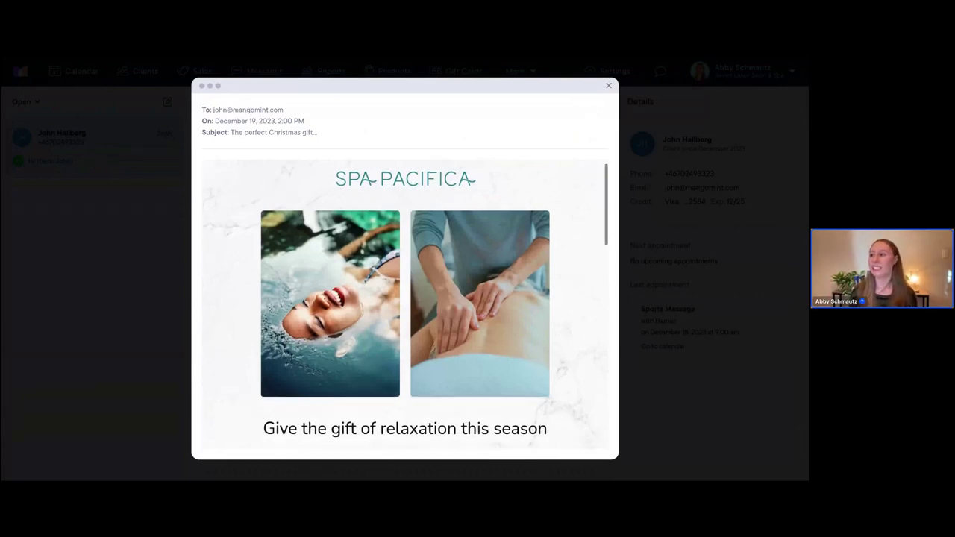
Read through the body of the open "The perfect Christmas gift..." email and close it
scroll(406, 303, "down", 2)
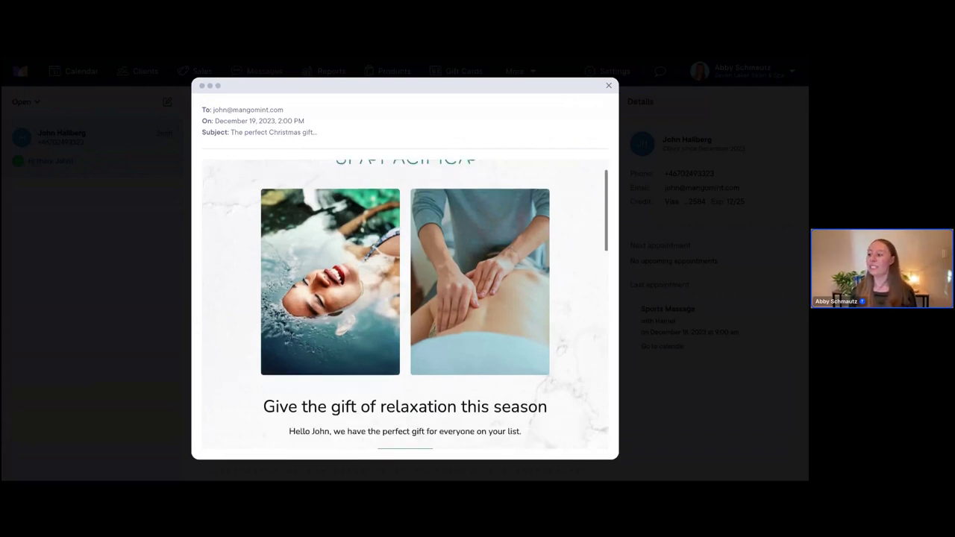
scroll(406, 303, "down", 3)
scroll(406, 304, "down", 3)
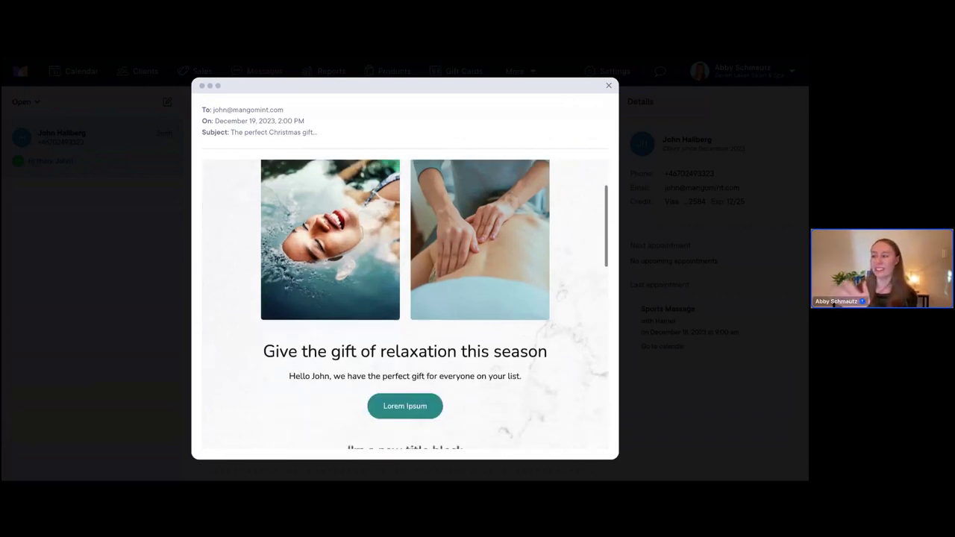
scroll(406, 303, "down", 2)
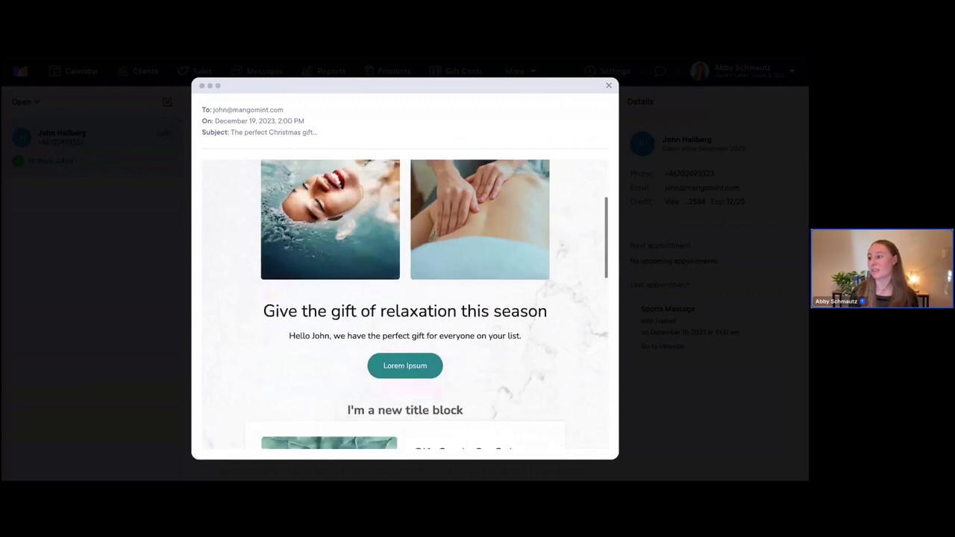
scroll(406, 303, "down", 5)
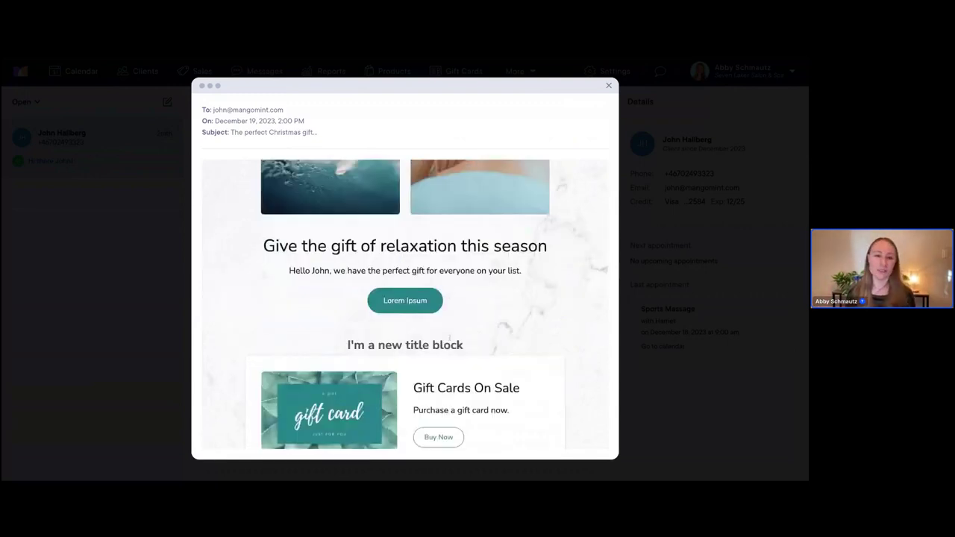
scroll(438, 309, "up", 1)
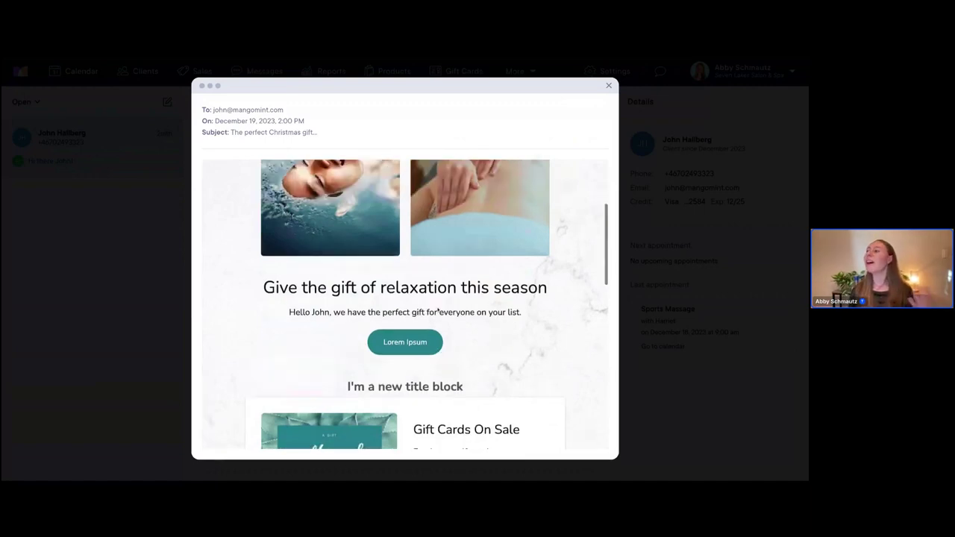
scroll(439, 309, "up", 2)
scroll(438, 309, "up", 2)
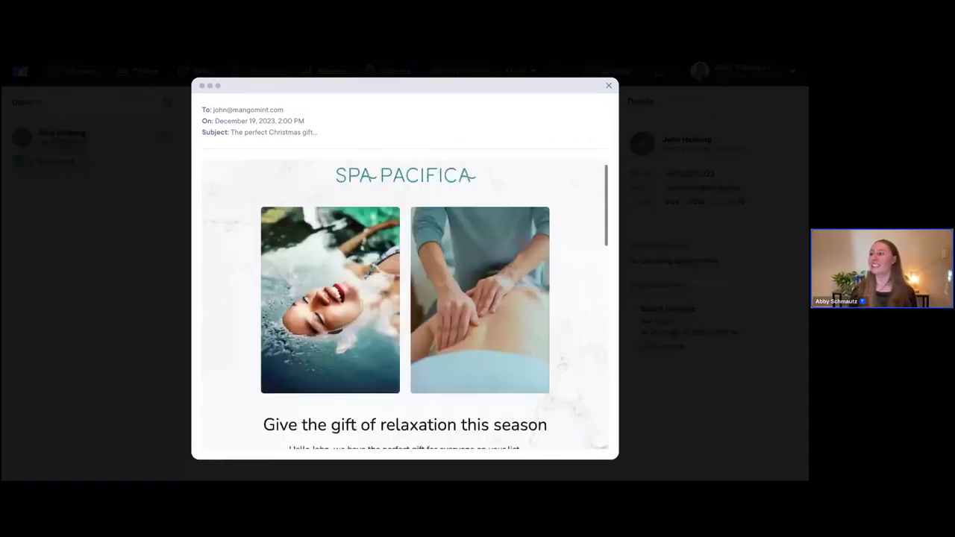
left_click(609, 86)
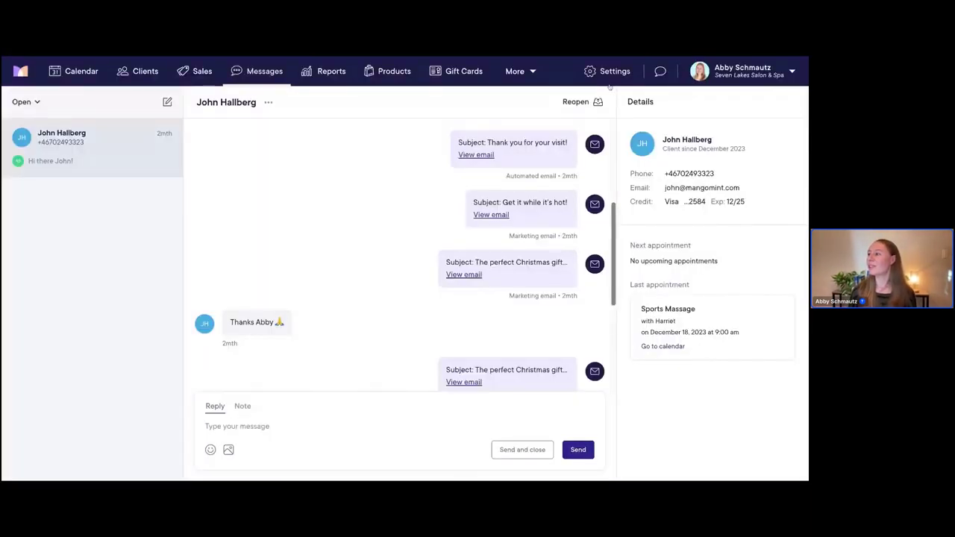
View the content of the marketing email with the subject "Get it while it's hot!" and close it
left_click(489, 216)
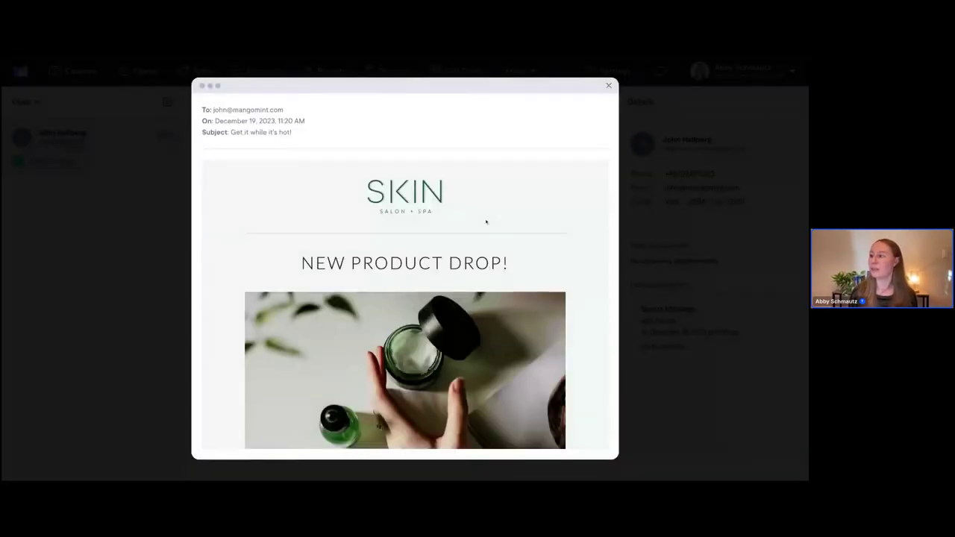
scroll(487, 221, "down", 2)
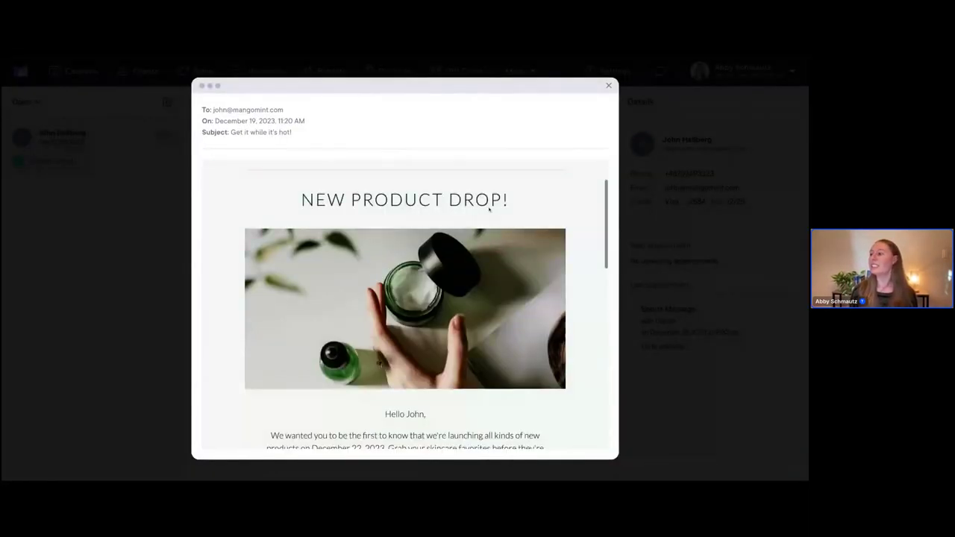
scroll(489, 210, "down", 3)
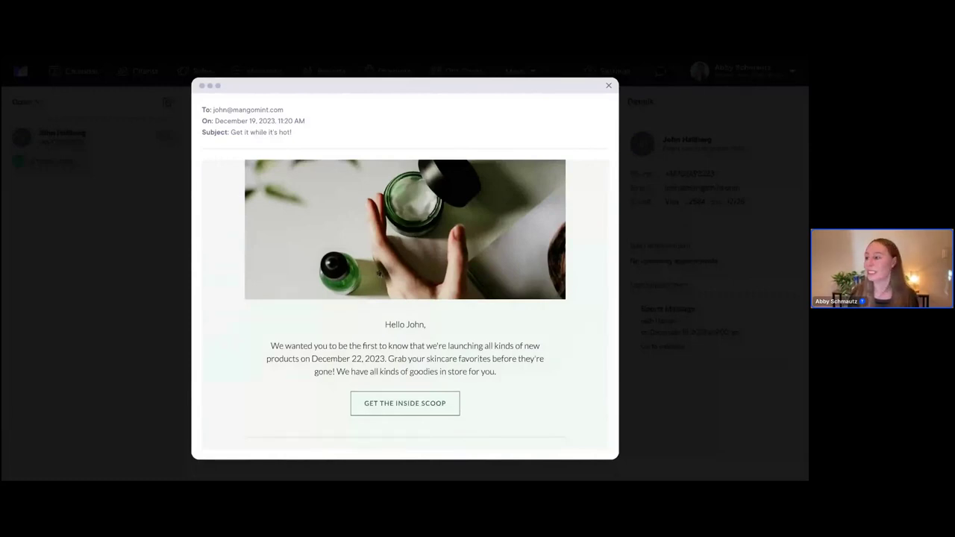
scroll(498, 336, "up", 3)
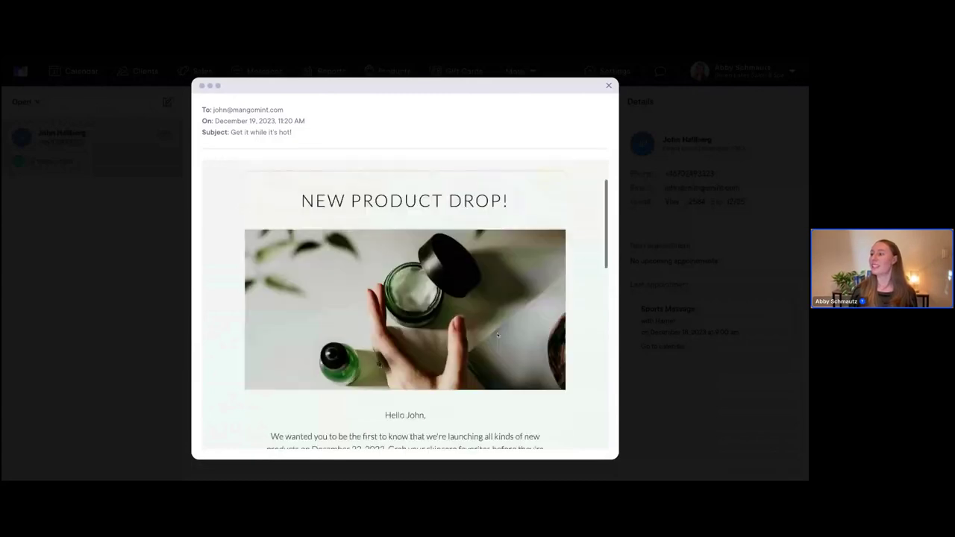
left_click(609, 86)
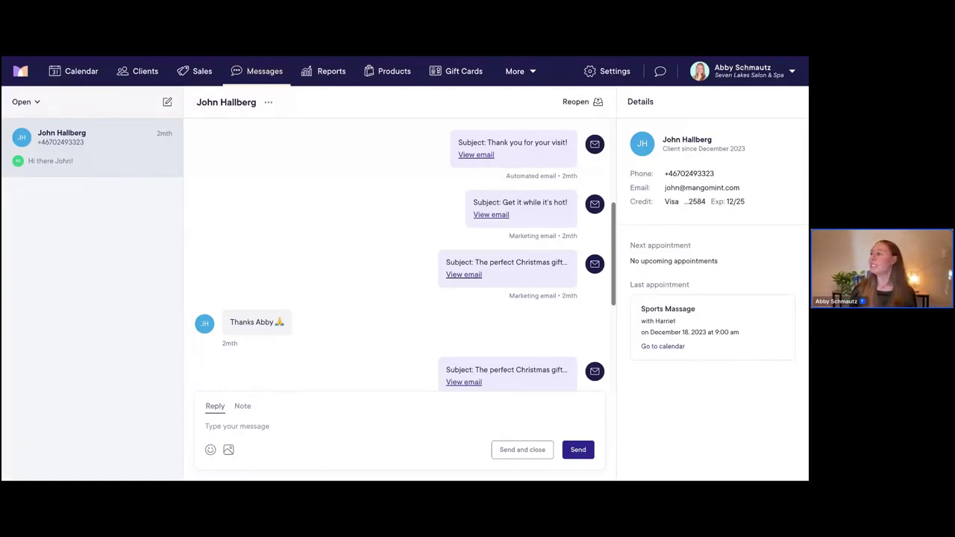
Open the client's details from the conversation for editing and expand the Messaging Preferences
left_click(674, 140)
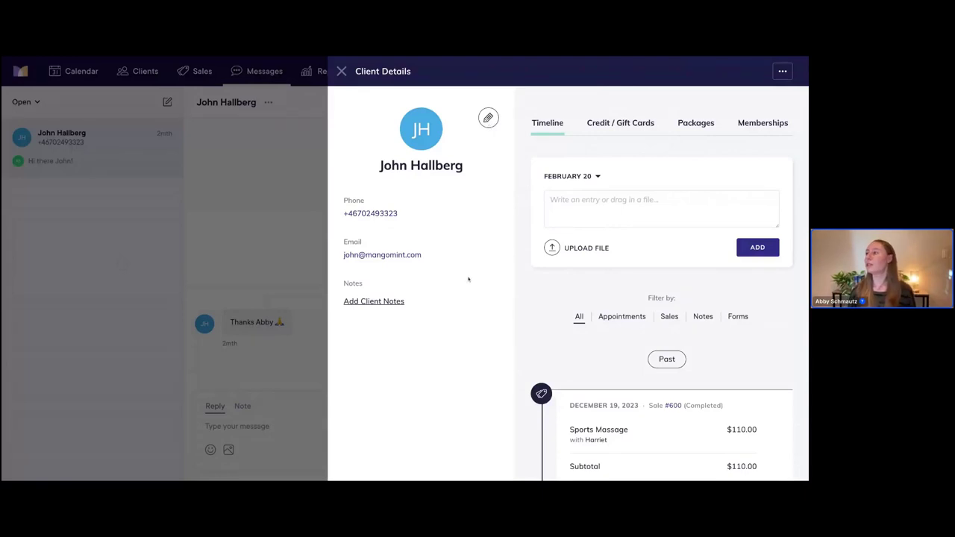
left_click(488, 117)
scroll(448, 313, "down", 2)
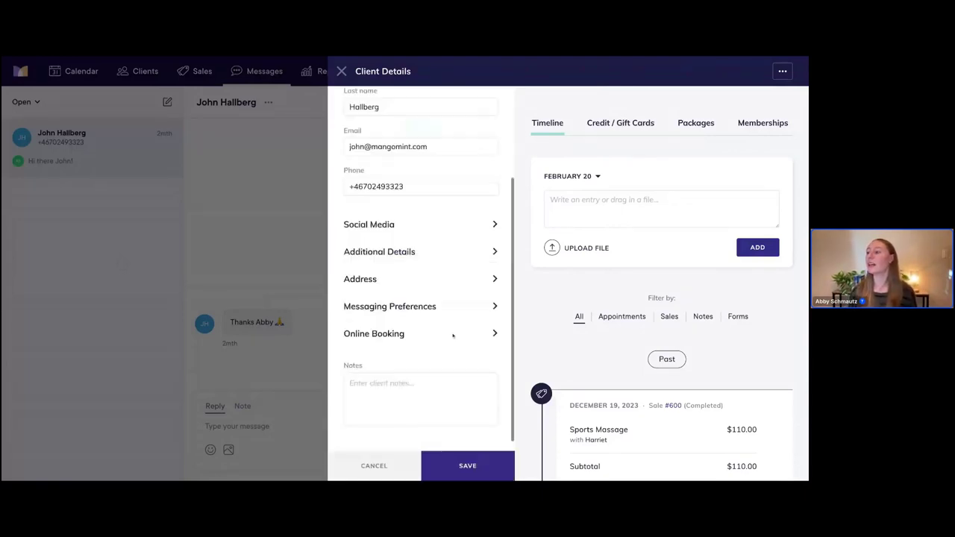
scroll(452, 336, "down", 1)
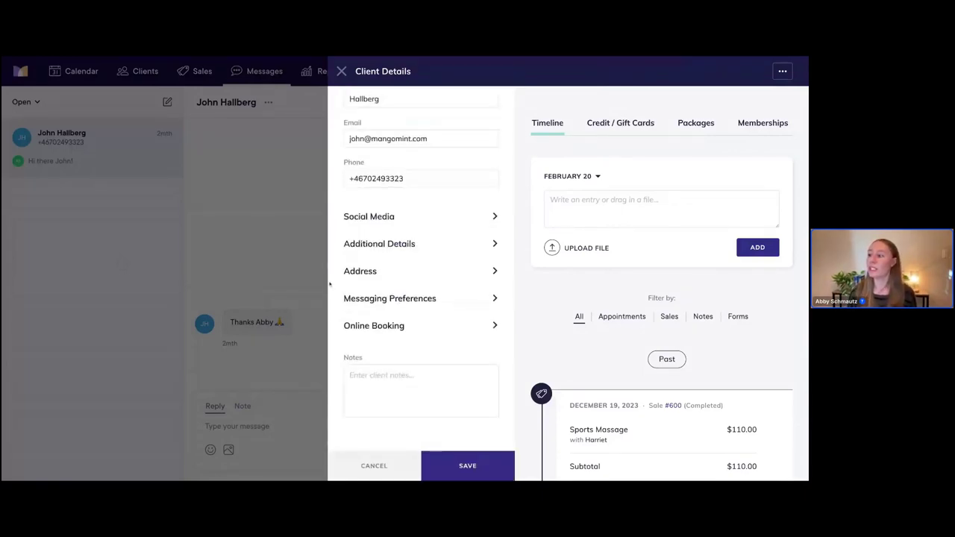
left_click(401, 300)
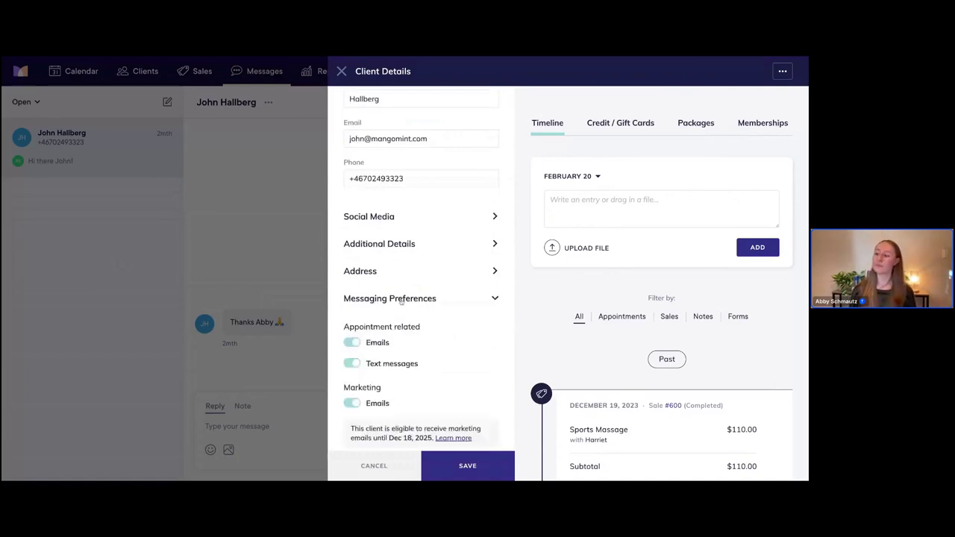
Review the client's appointment and marketing message settings and marketing email eligibility, and close the client details without saving
scroll(492, 288, "down", 3)
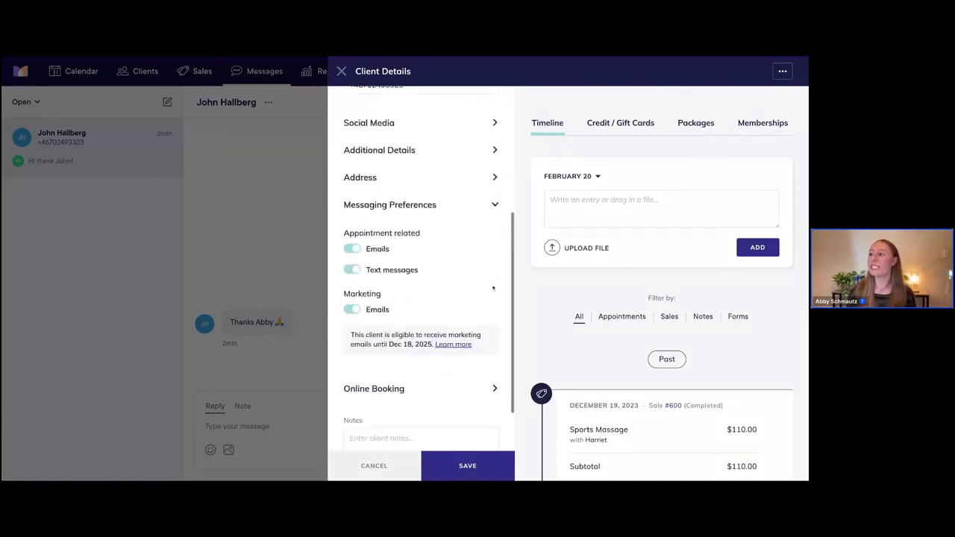
scroll(448, 241, "down", 1)
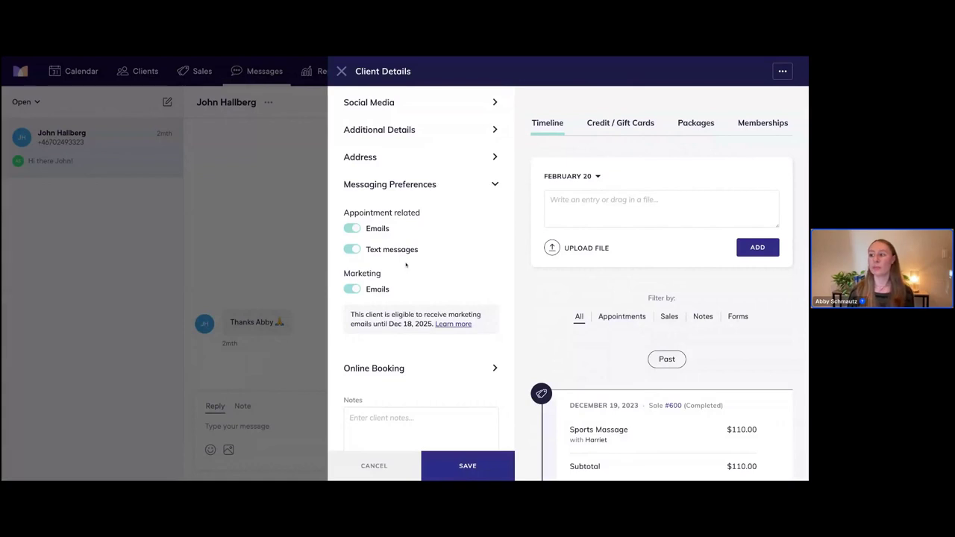
scroll(388, 291, "down", 1)
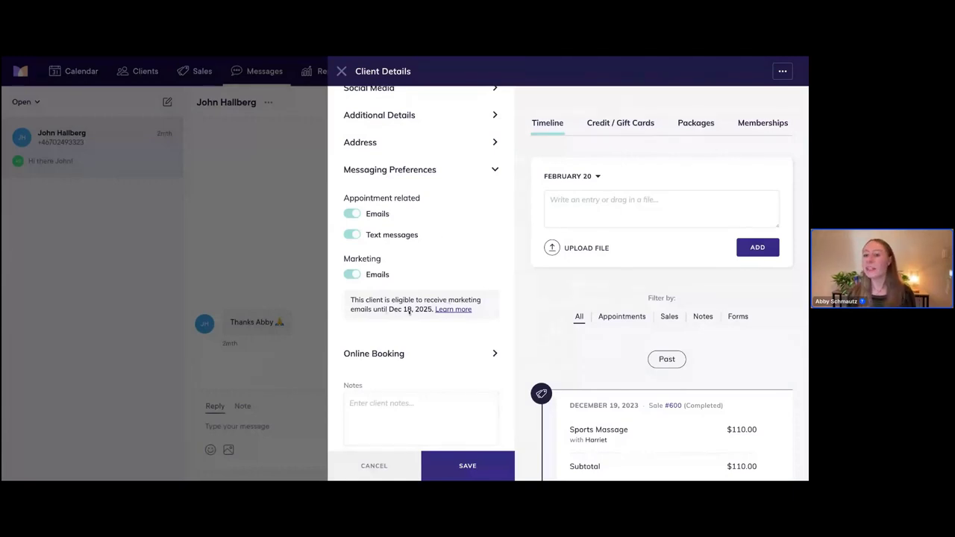
scroll(429, 269, "down", 1)
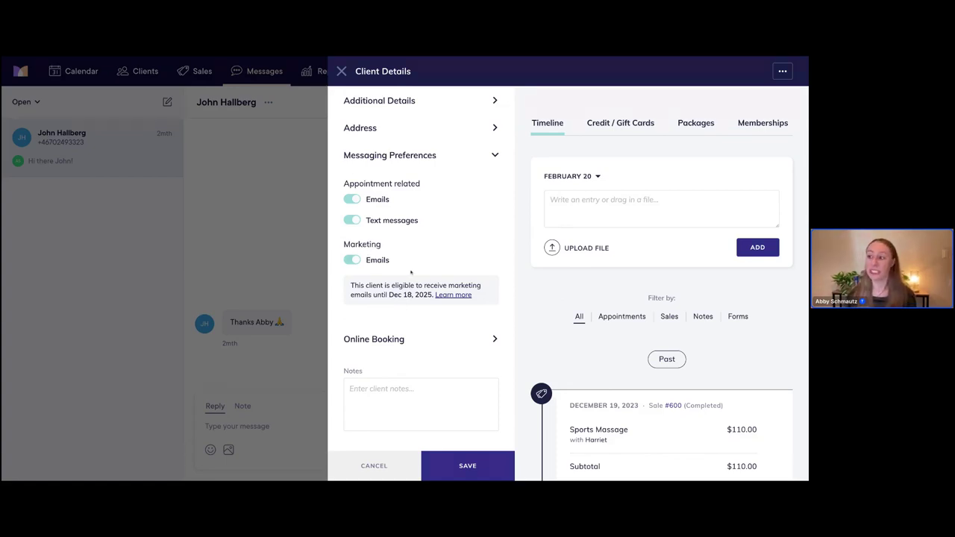
scroll(397, 263, "up", 1)
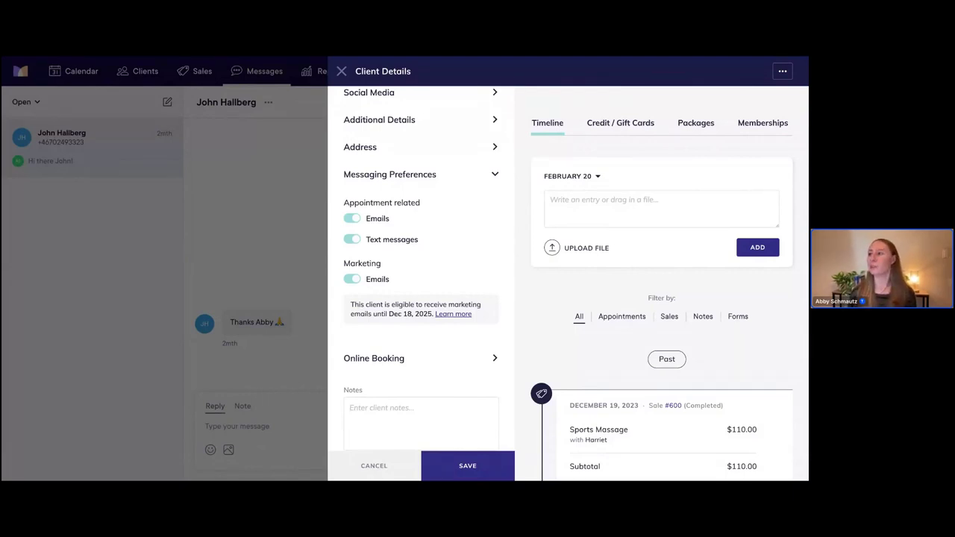
left_click(341, 71)
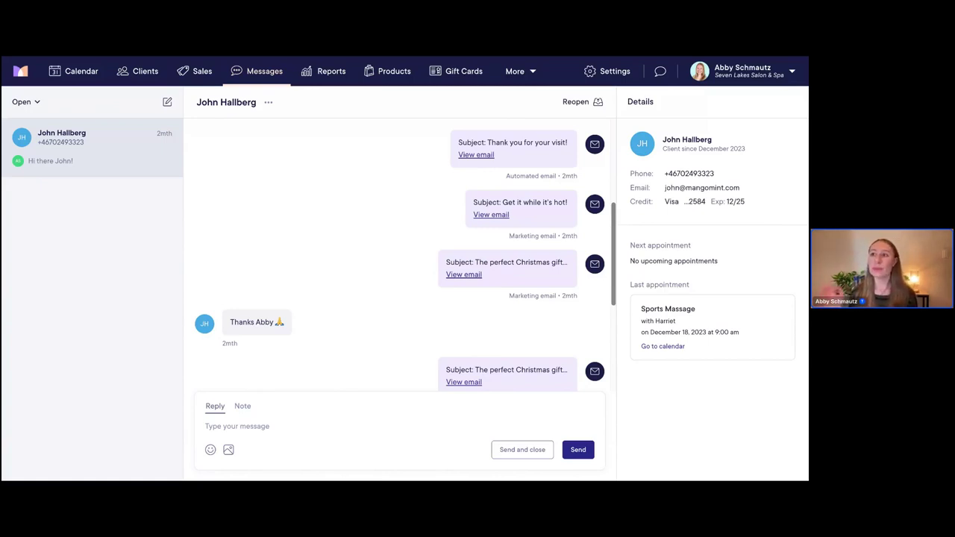
Return to Email Marketing, check the overview of the March Birthdays - March 2024 campaign, and close its details
left_click(520, 71)
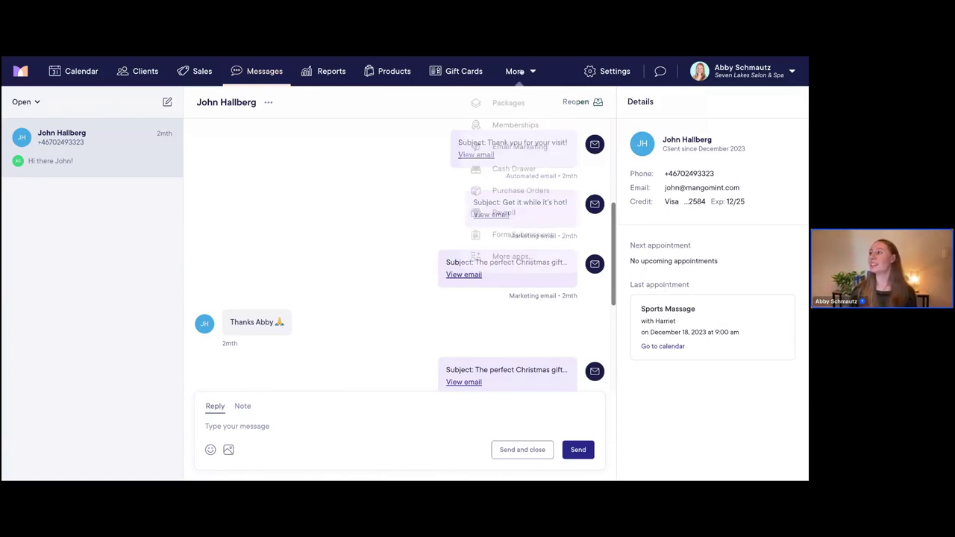
left_click(500, 145)
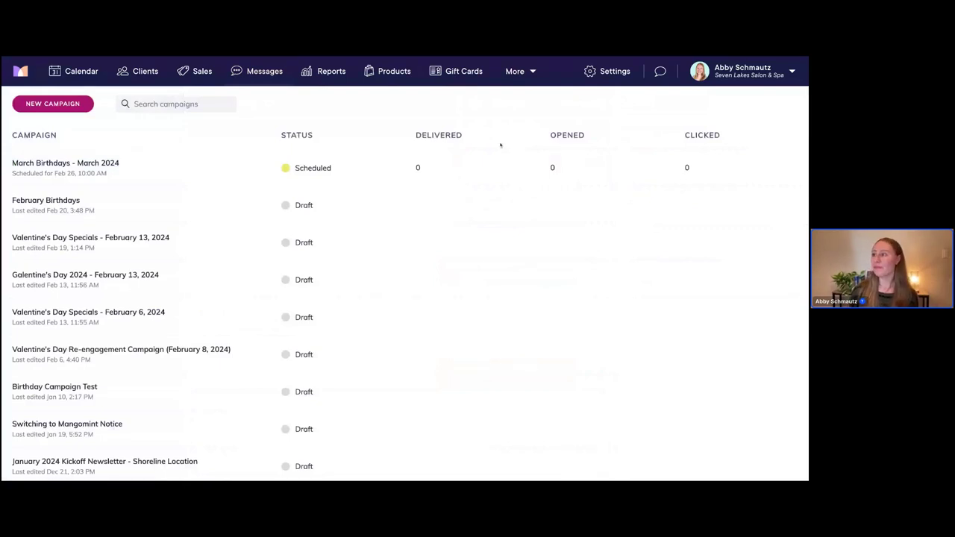
left_click(499, 166)
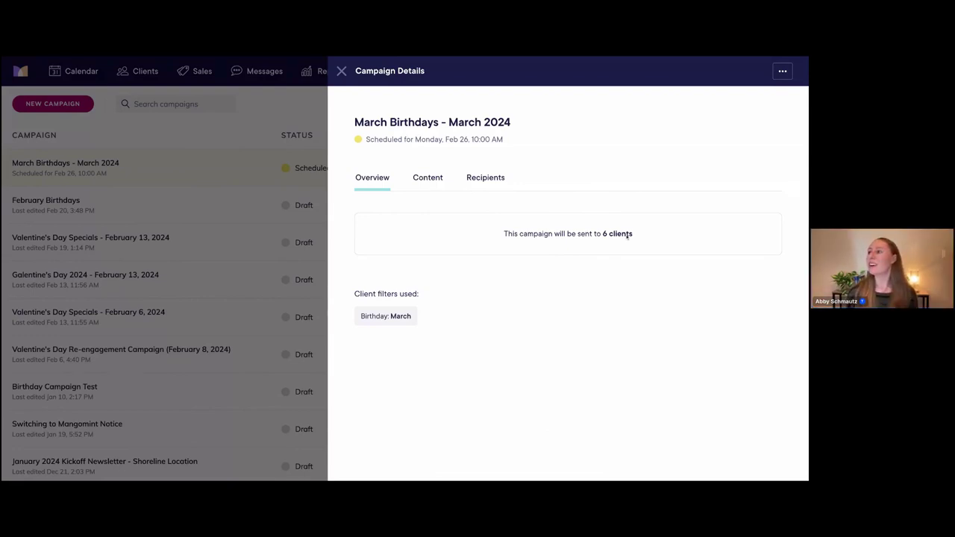
left_click(341, 71)
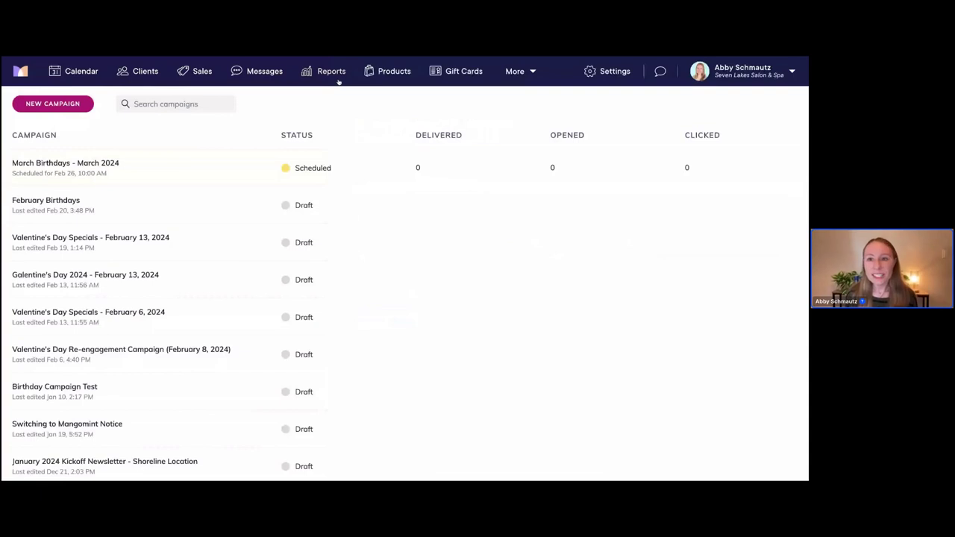